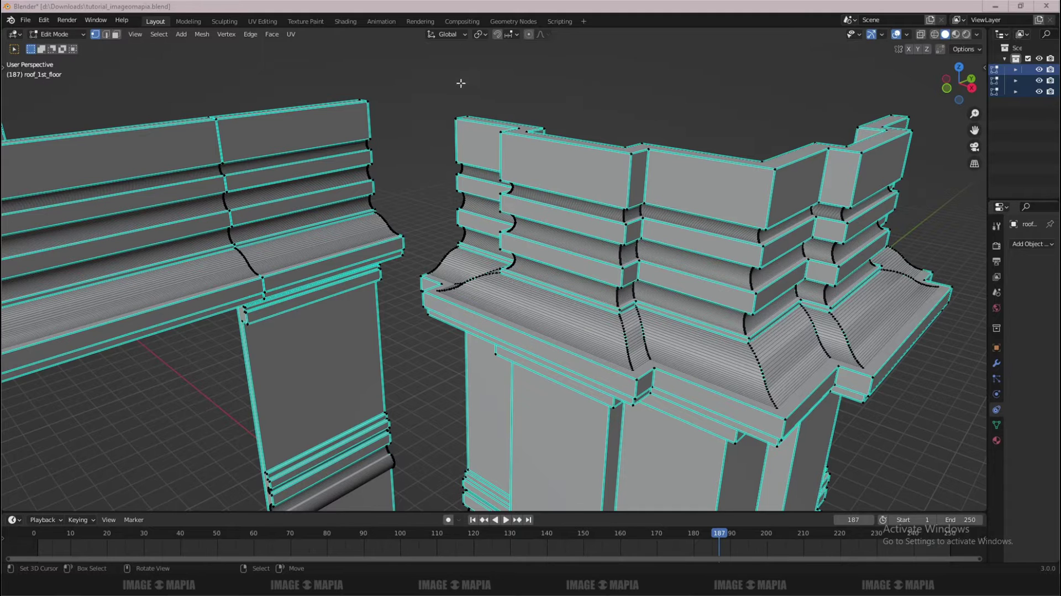
Compare the roof_1st_floor mesh in Object Mode and Edit Mode with its cyan edges, then bring up the notes
key(Tab)
middle_drag(535, 285, 526, 274)
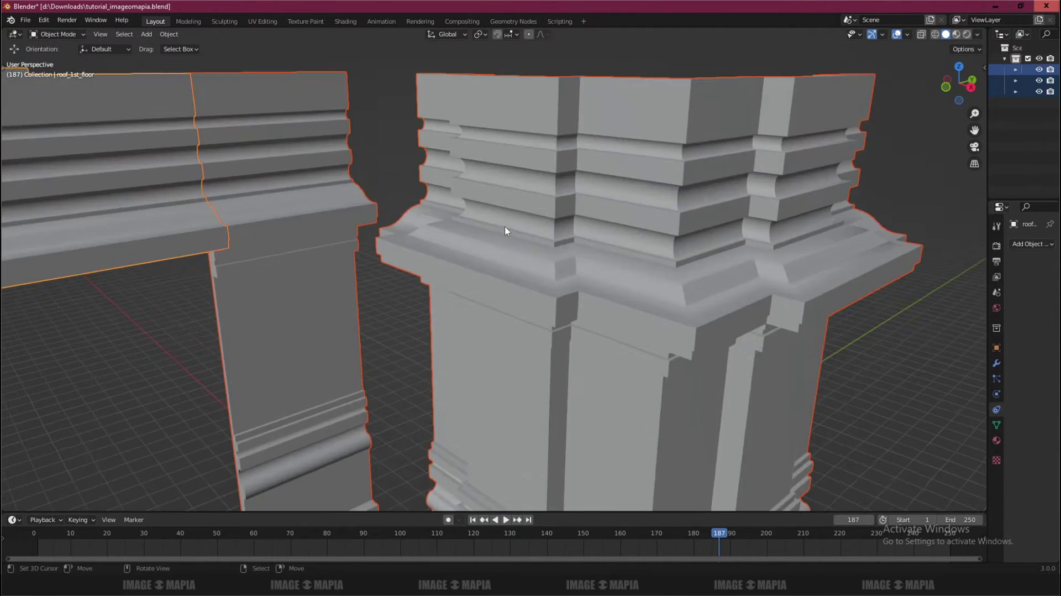
key(Tab)
middle_drag(586, 217, 589, 221)
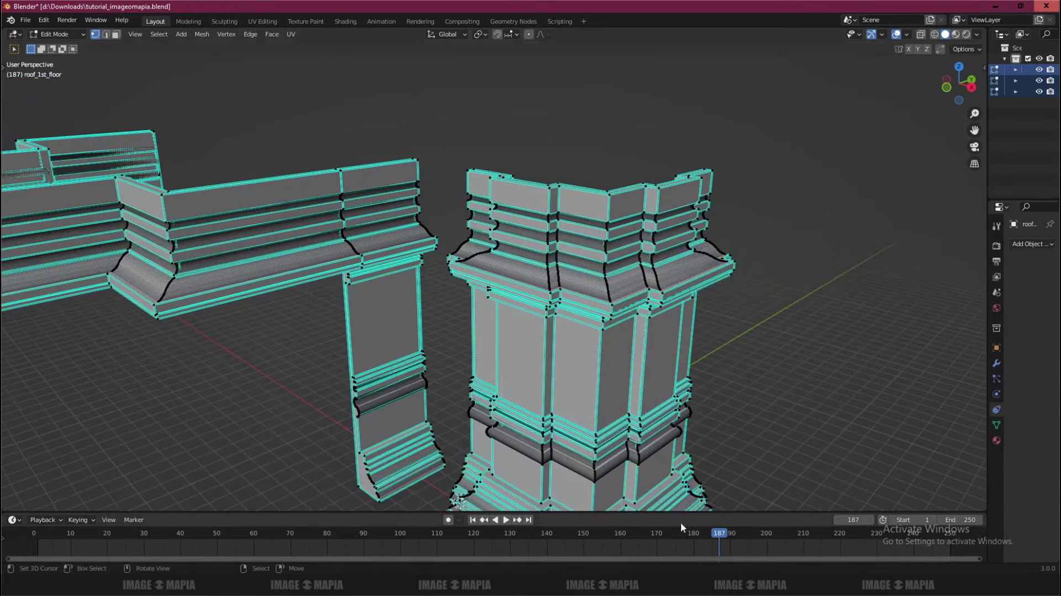
key(alt+Tab)
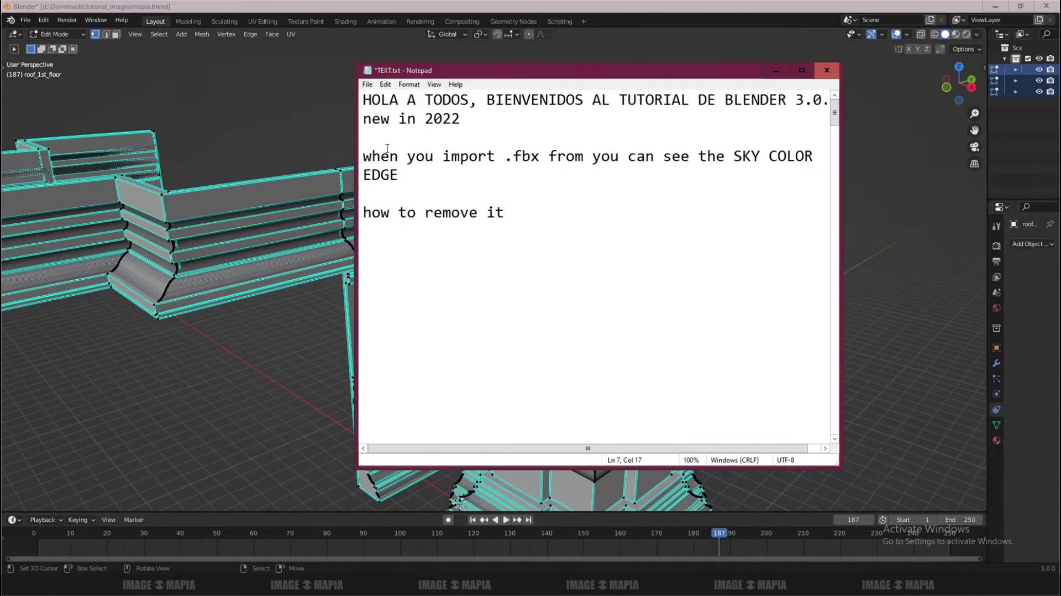
drag(380, 101, 823, 100)
drag(361, 118, 504, 120)
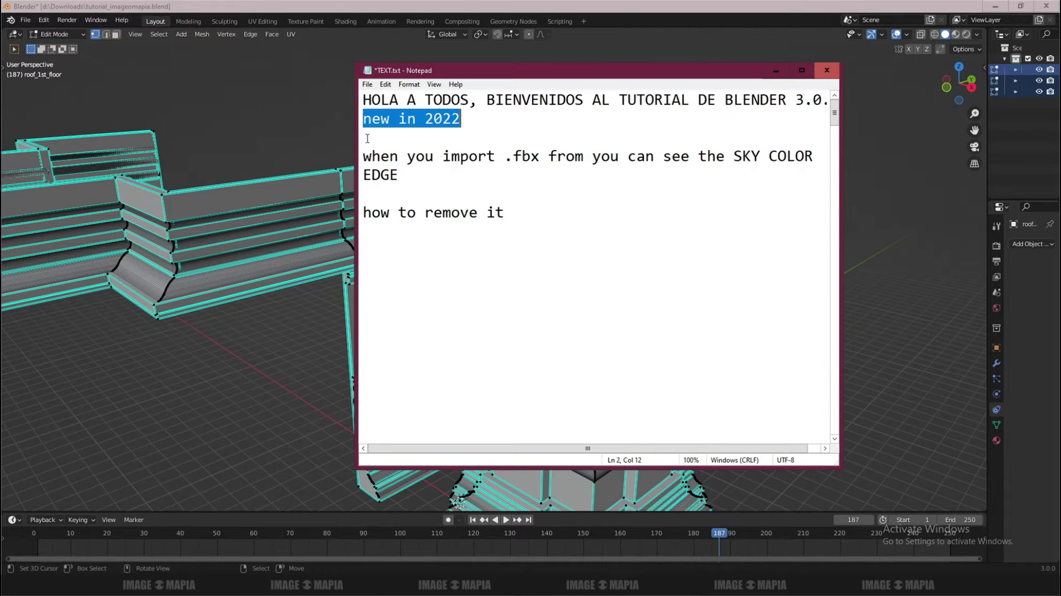
drag(371, 156, 814, 156)
click(505, 156)
click(733, 156)
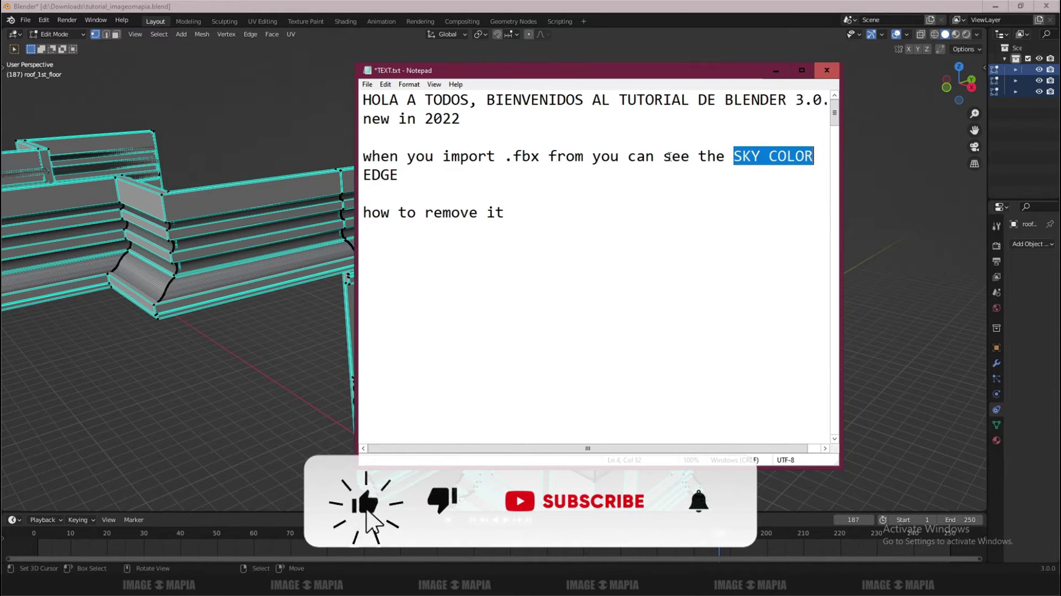
drag(398, 174, 363, 174)
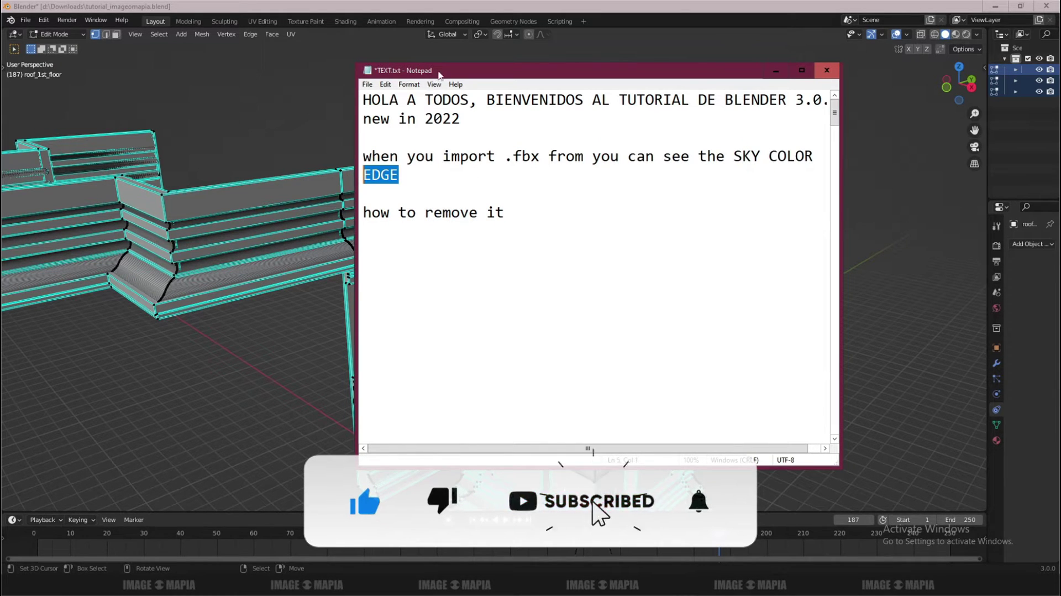
drag(553, 70, 637, 94)
scroll(247, 164, up, 3)
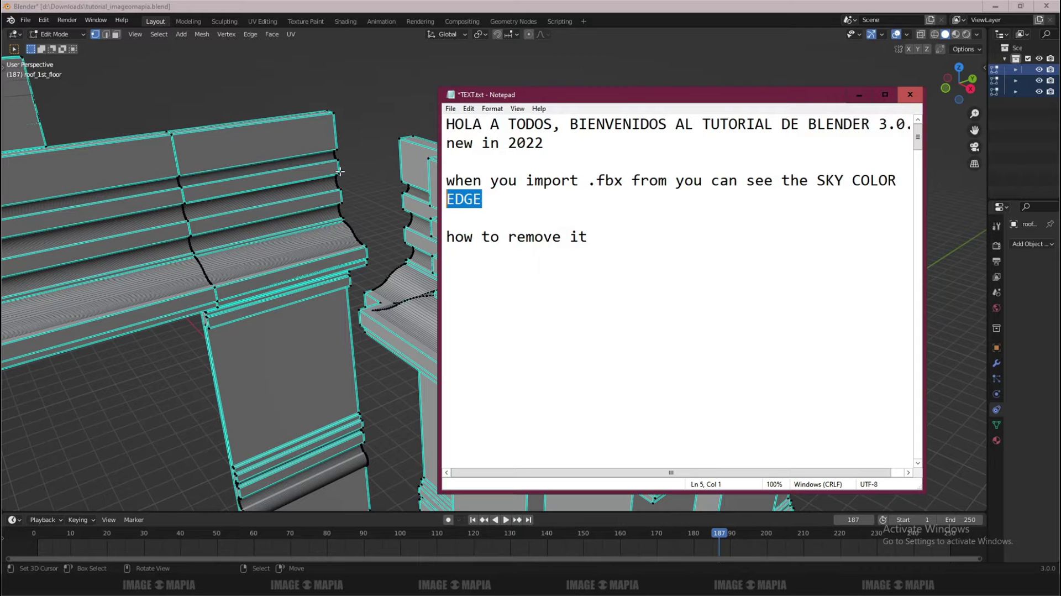
Pick the wall_corner mesh, turn on see-through wireframe, and select the strip along its top rim
click(322, 13)
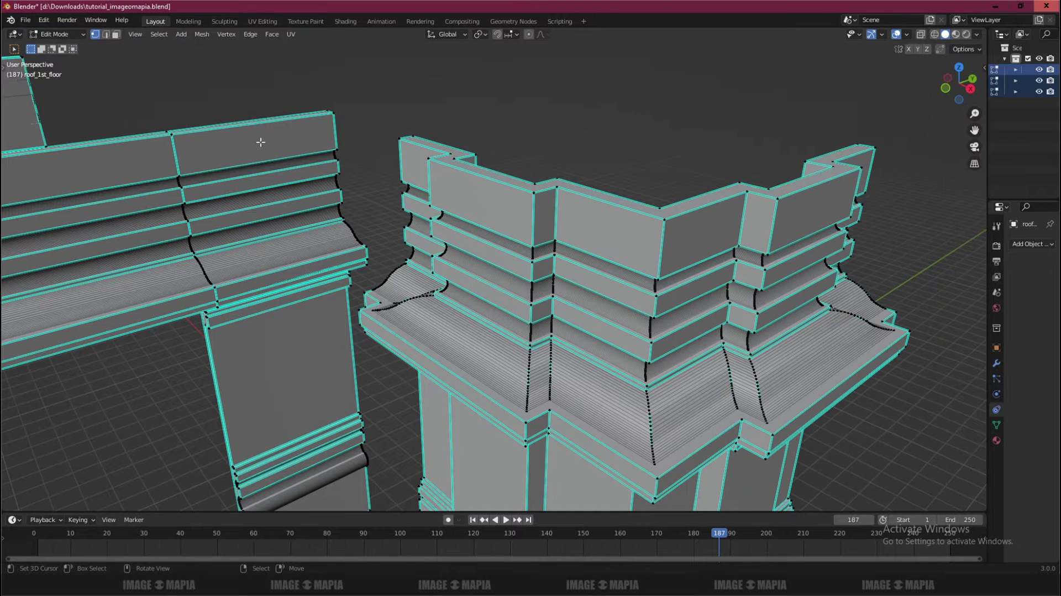
click(465, 220)
key(shift+z)
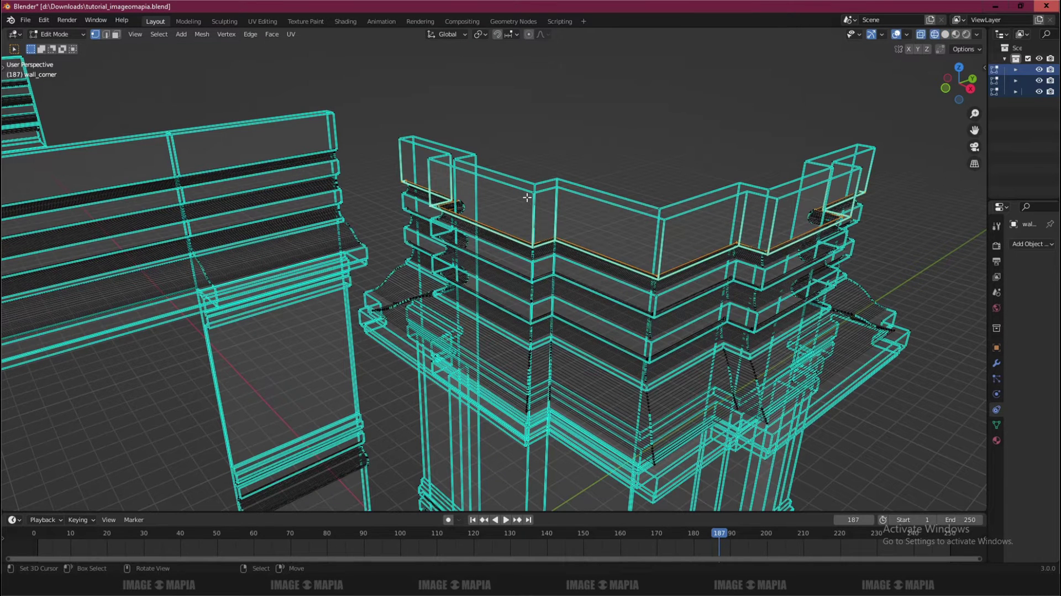
key(alt+a)
alt+click(519, 179)
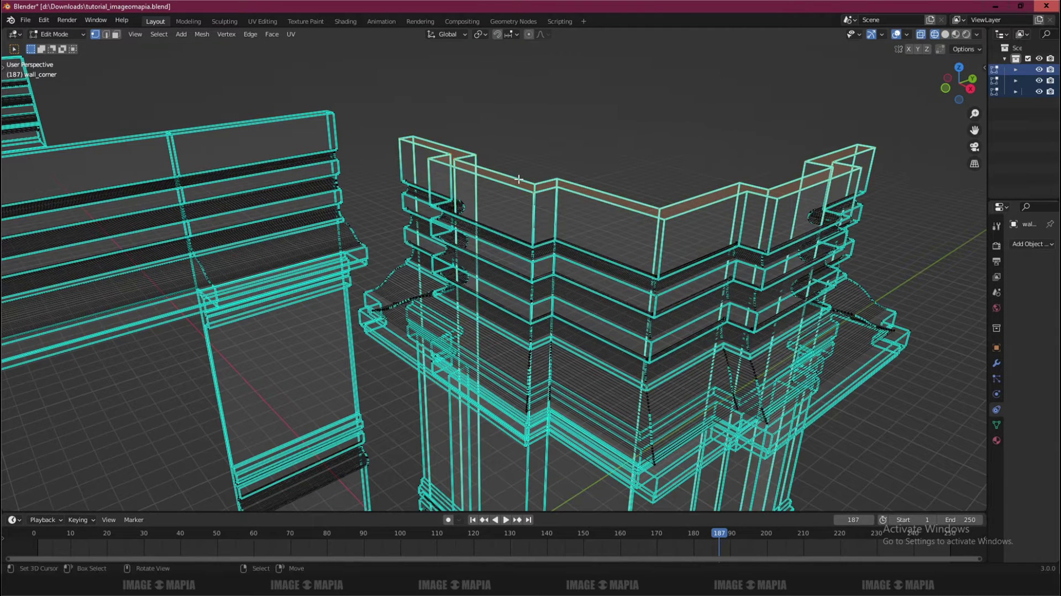
In edge select mode, select the wall's top rim loop, then a single top edge
click(107, 34)
key(alt+a)
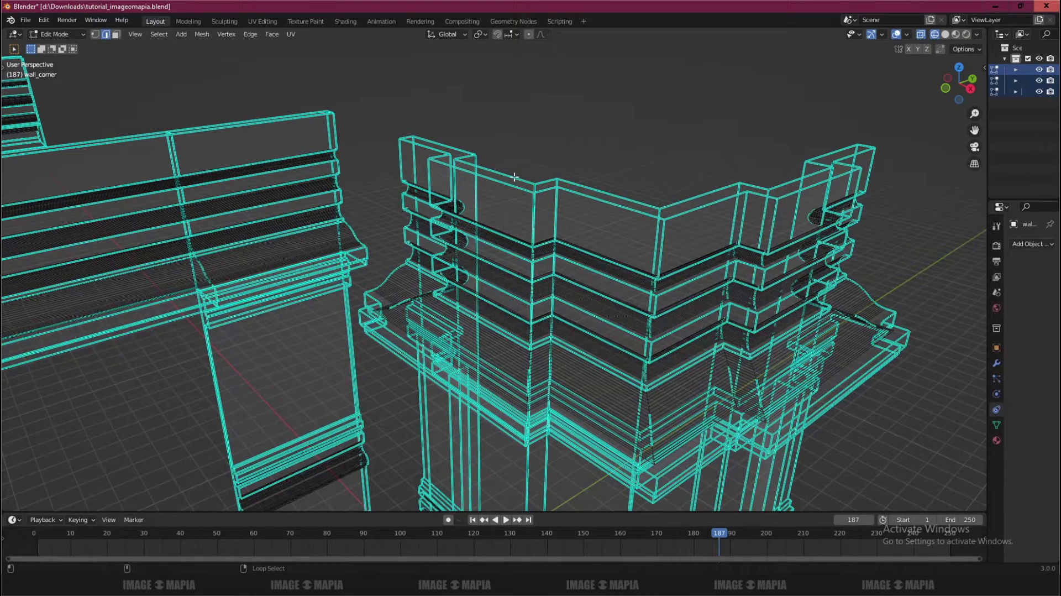
alt+click(514, 177)
key(alt+a)
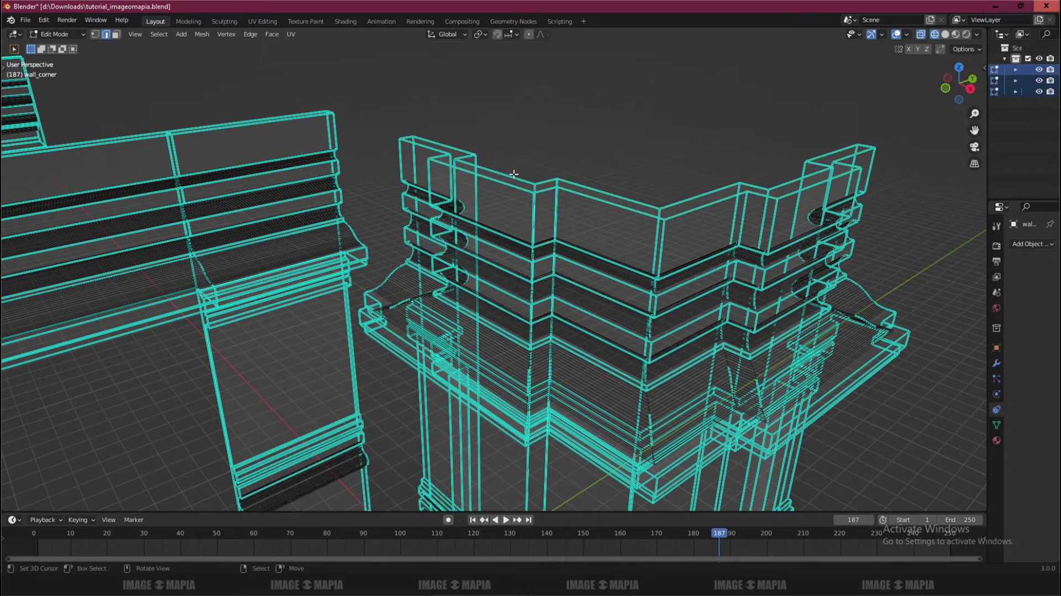
scroll(531, 126, up, 3)
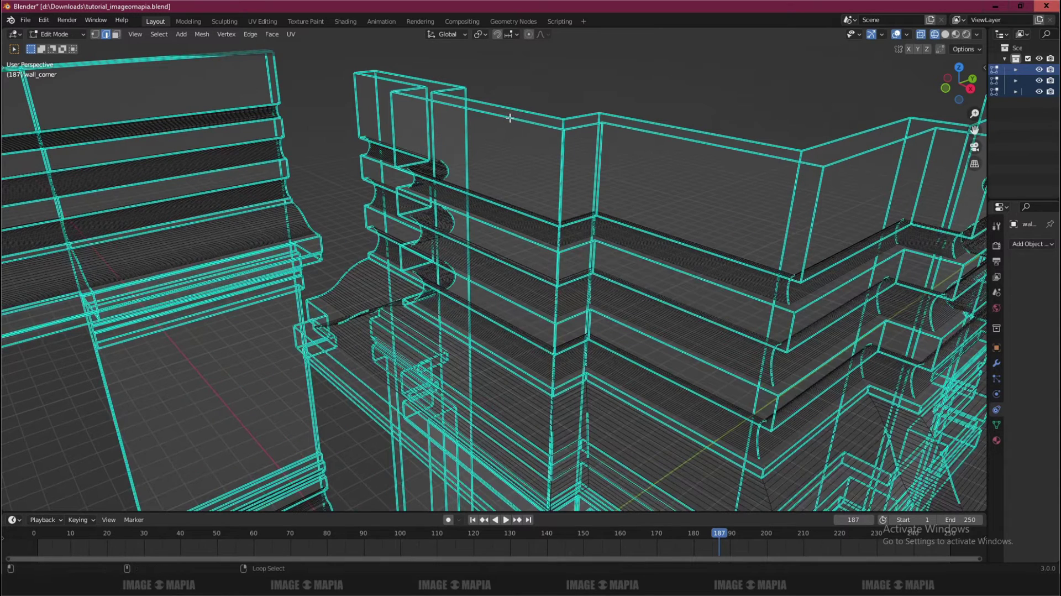
alt+click(510, 117)
click(510, 118)
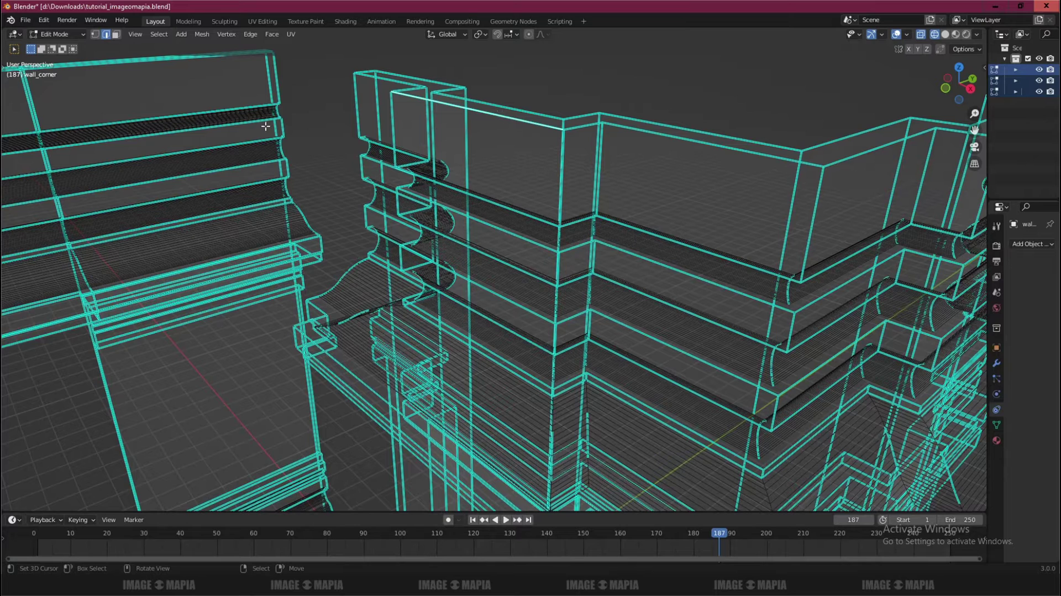
Select an edge on wall_single, then the linked strip of wall_corner geometry
click(242, 145)
scroll(398, 259, up, 3)
scroll(341, 241, up, 2)
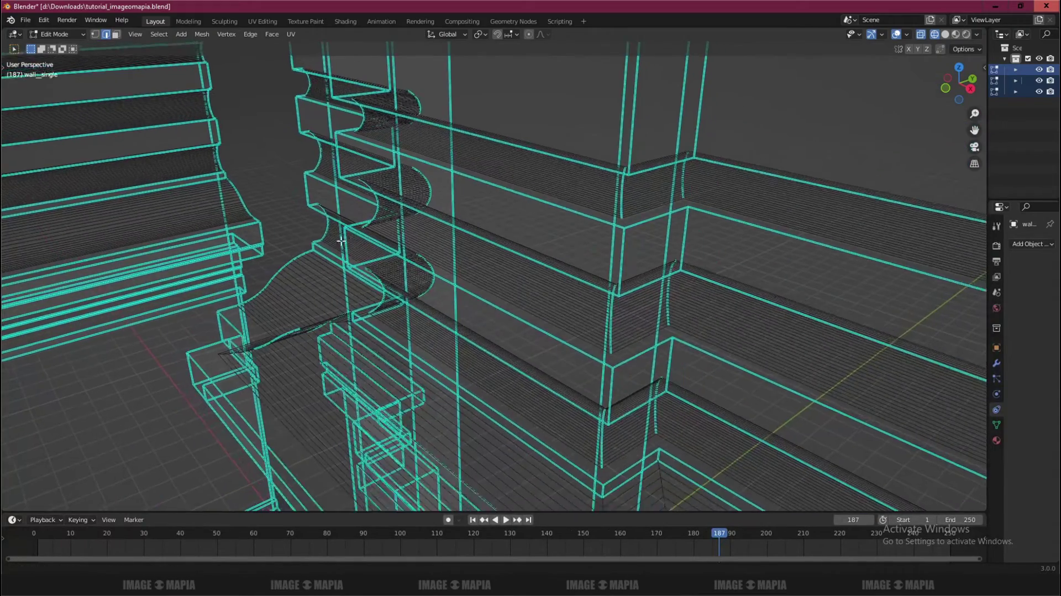
scroll(341, 241, up, 2)
scroll(243, 233, up, 1)
scroll(217, 229, up, 1)
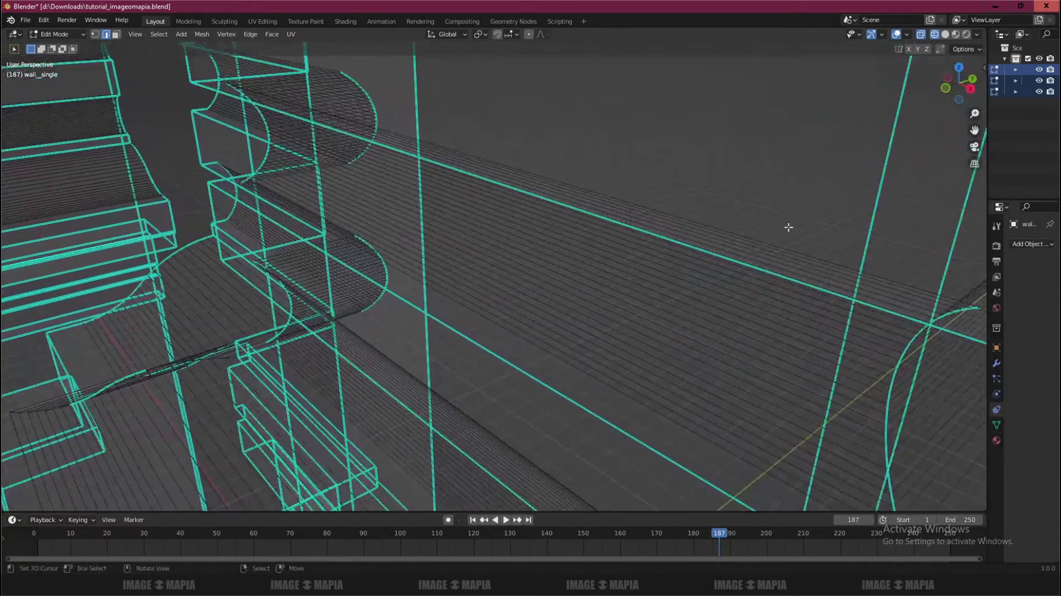
click(748, 264)
key(l)
Return the view to solid shading and orbit to a new angle on the walls
scroll(745, 265, down, 3)
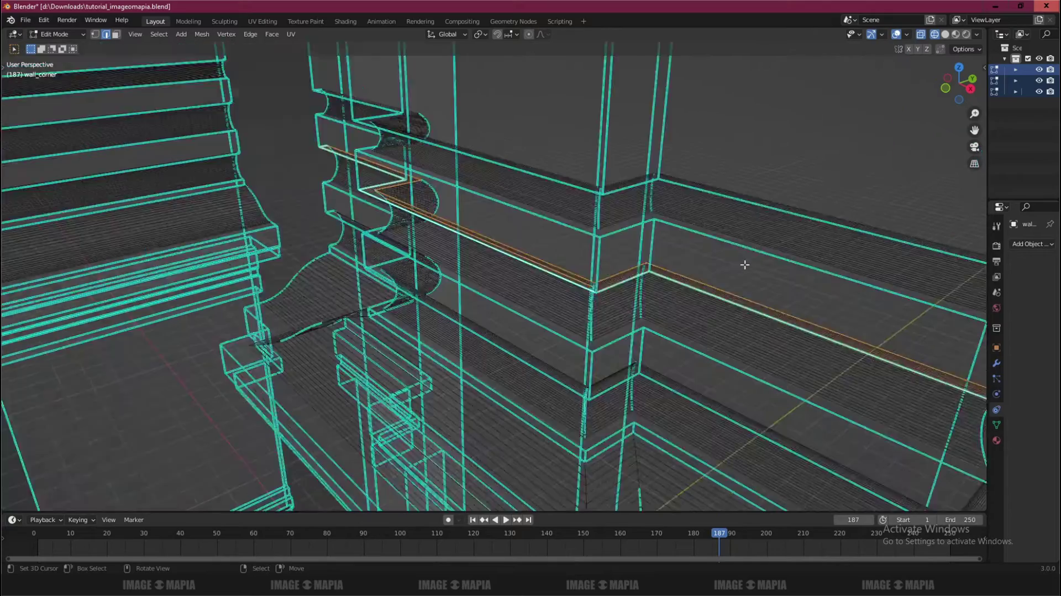
scroll(745, 265, down, 3)
key(shift+z)
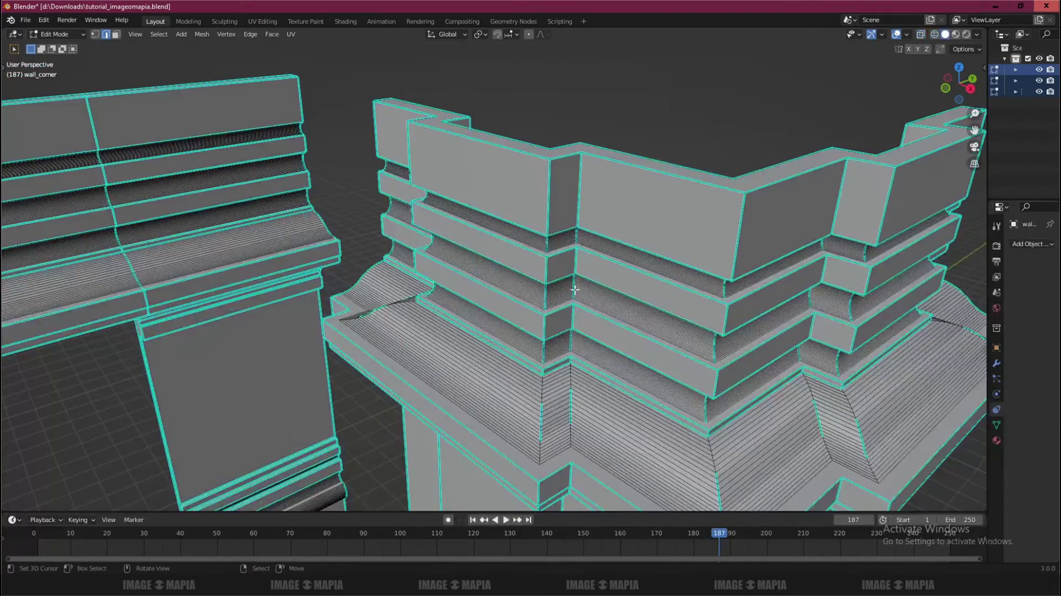
middle_drag(575, 289, 586, 287)
Add 'select object>go to edite mode>' below 'how to remove it' in the notes, then minimise Notepad
key(alt+Tab)
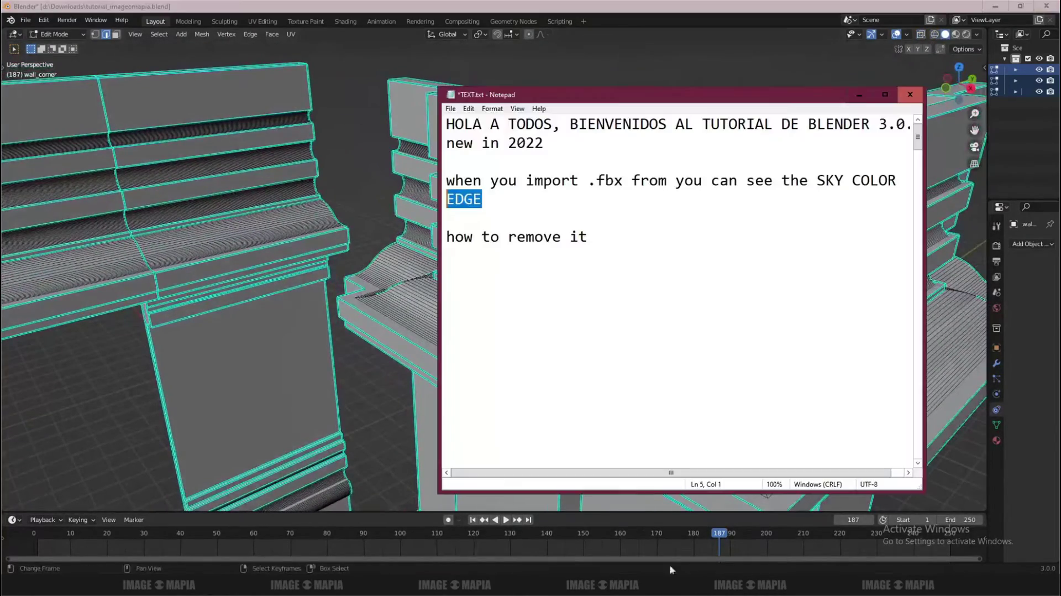
click(599, 242)
drag(600, 242, 434, 232)
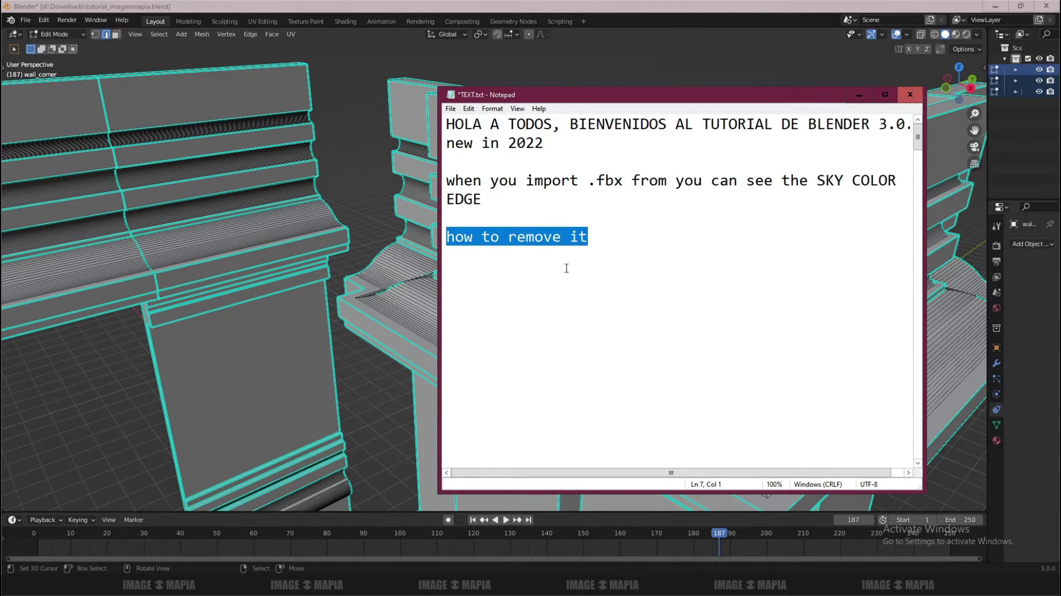
click(602, 233)
key(Return)
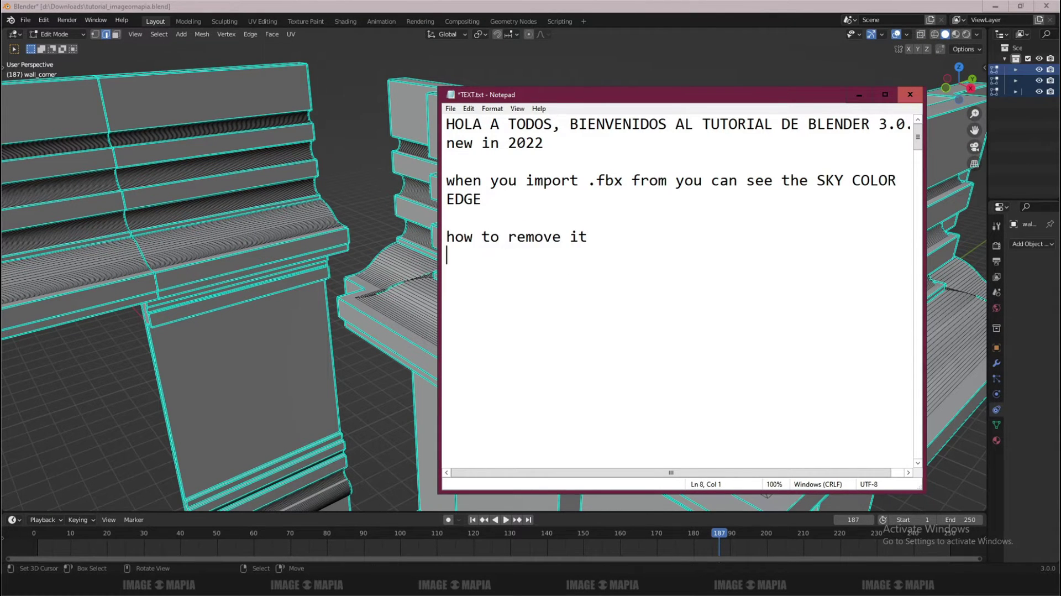
text(selec)
text(t object)
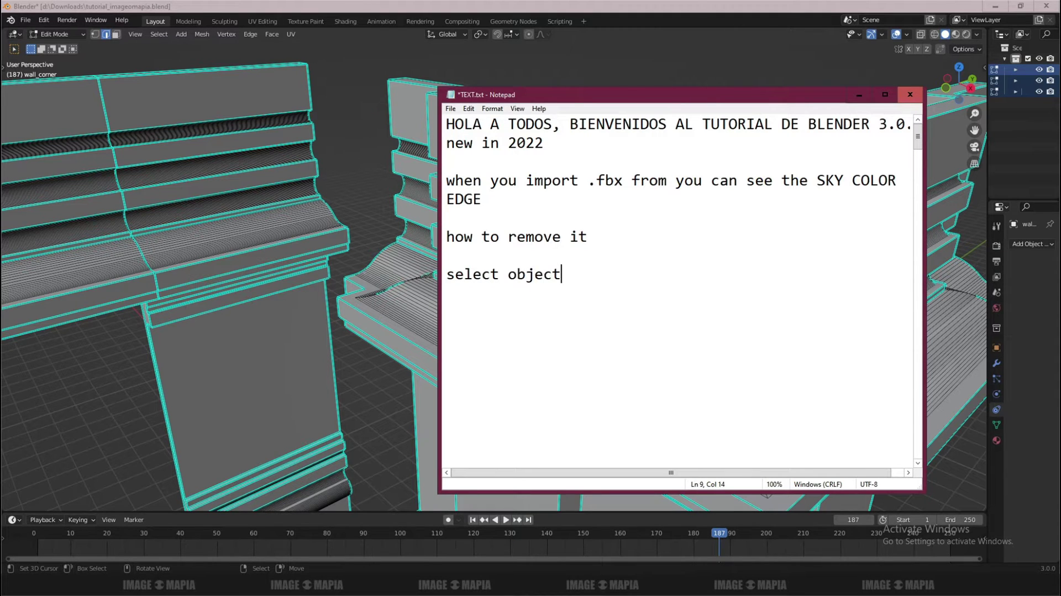
text(>go to )
text(o)
key(BackSpace)
text(edi)
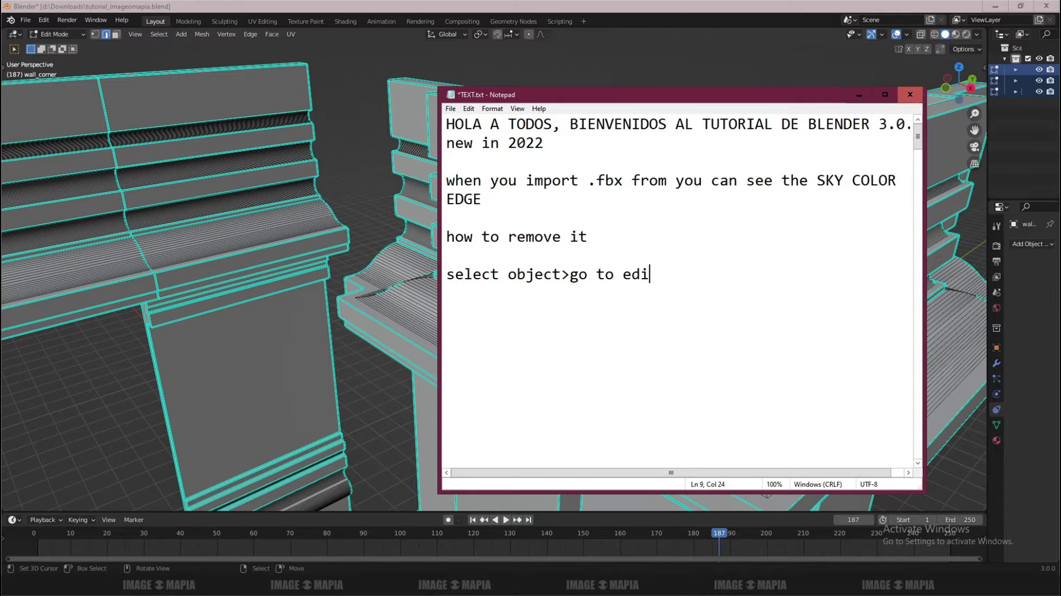
text(te moe)
key(BackSpace)
text(de)
text(>)
click(859, 94)
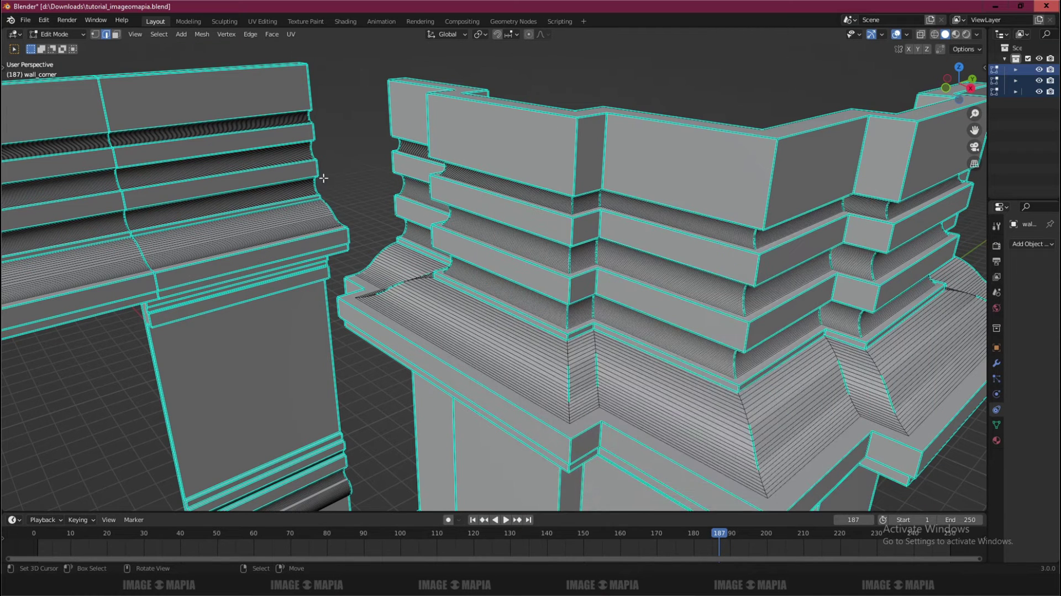
In Object Mode, select the wall pieces and roof together, with wall_corner active
key(Tab)
scroll(318, 183, down, 3)
click(317, 188)
shift+click(265, 213)
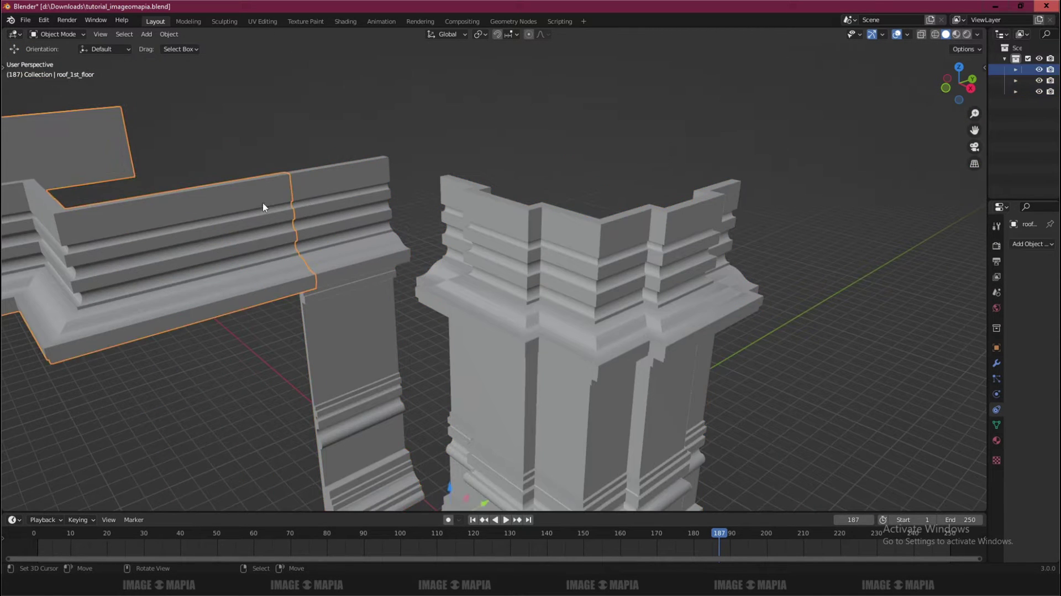
shift+click(395, 195)
shift+click(511, 217)
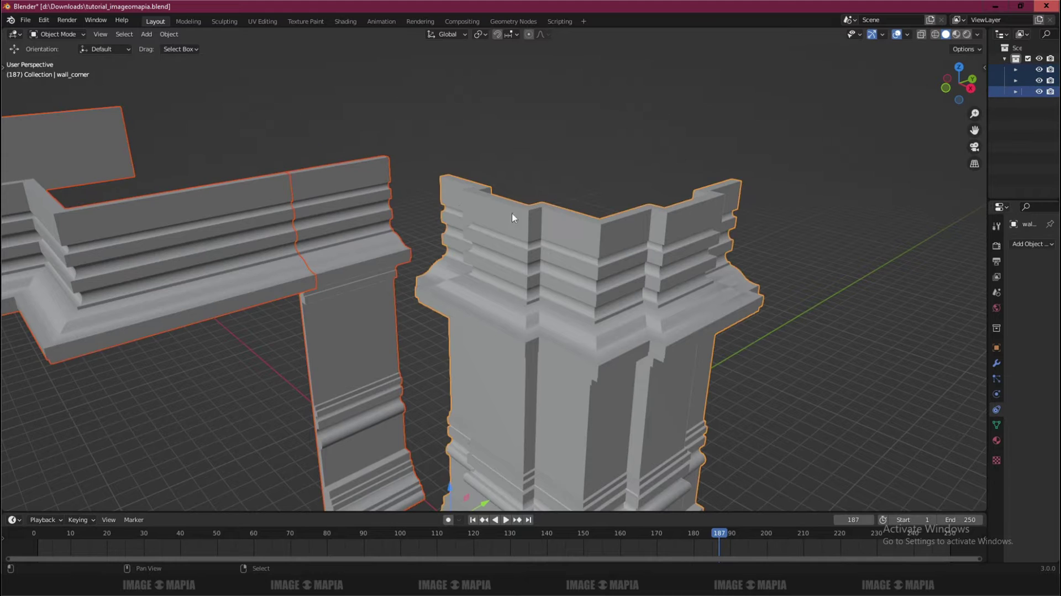
Switch the selection to Edit Mode, select all geometry, and bring up the notes
click(55, 34)
click(61, 61)
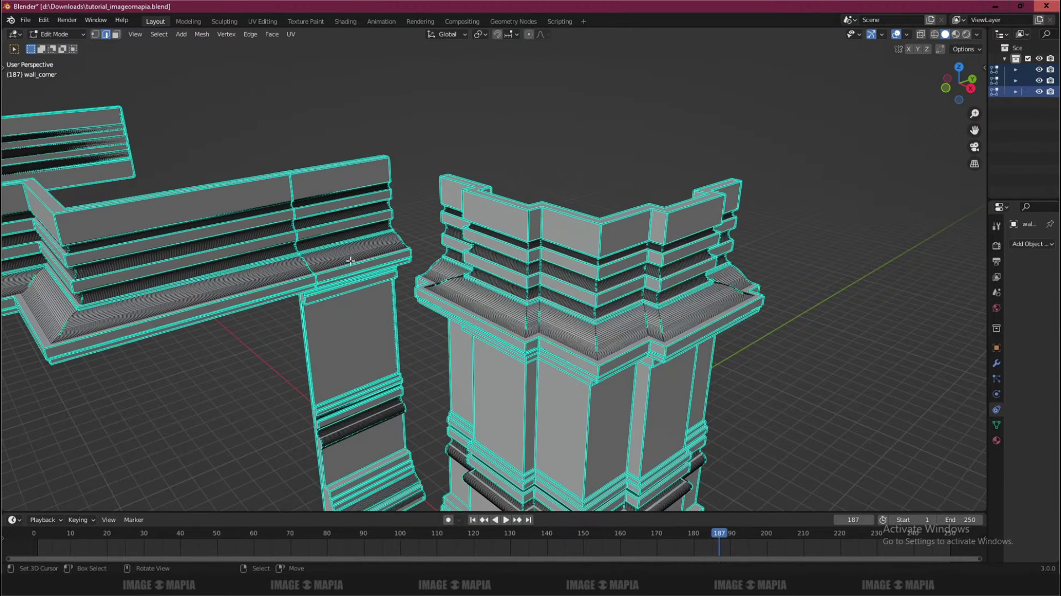
key(a)
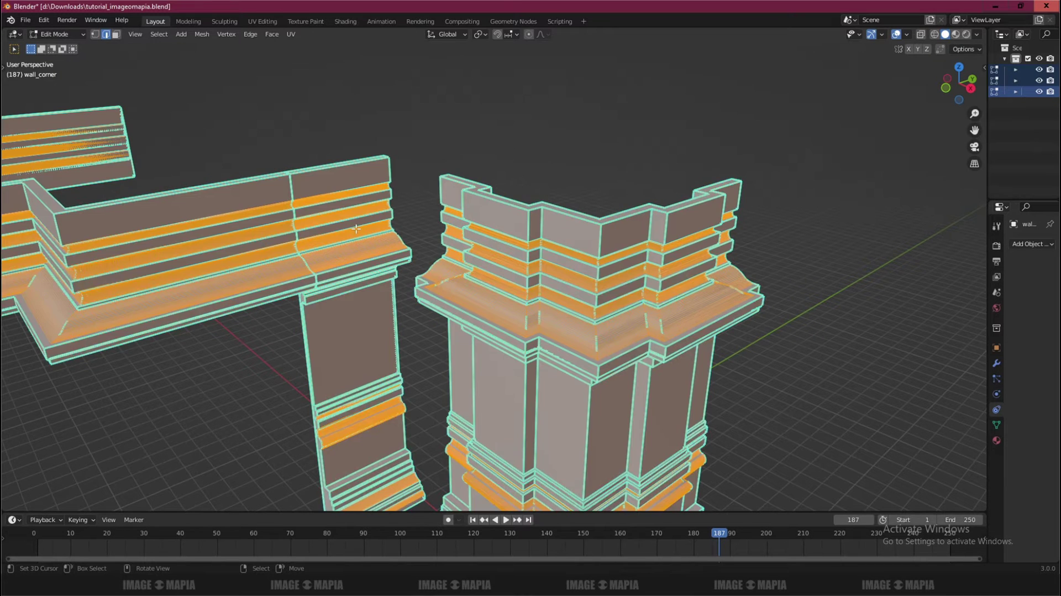
key(alt+Tab)
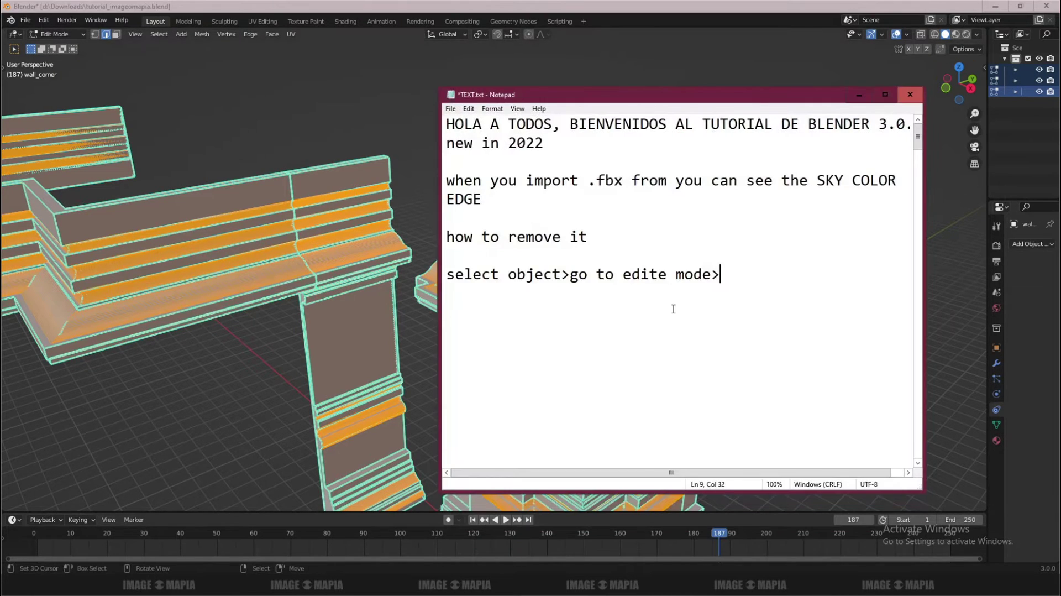
Append 'select all edge>' to the removal steps line and start a new line
text(select)
text( all)
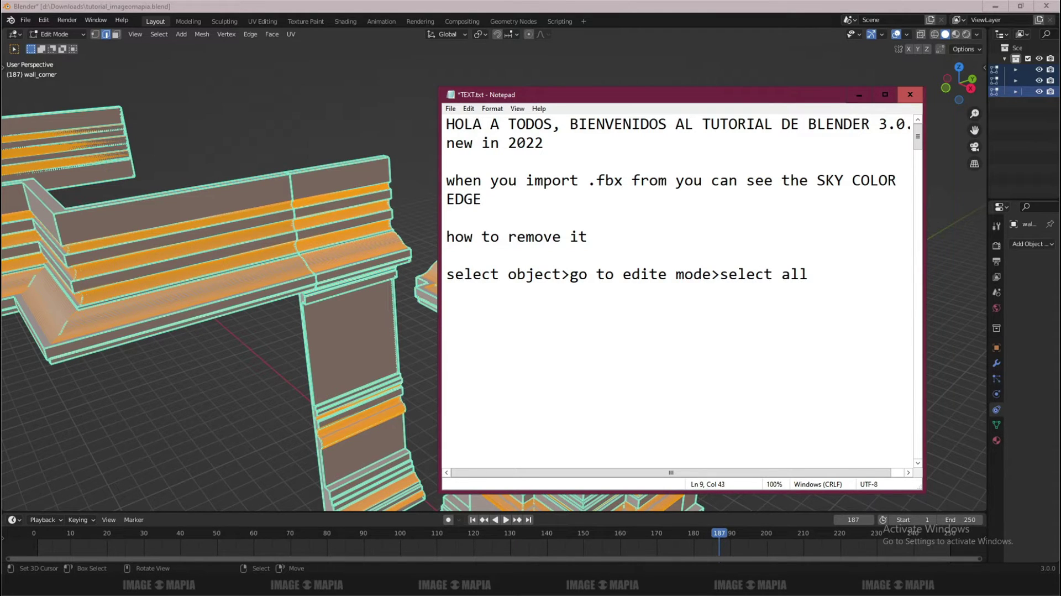
text( edge)
text(<)
key(BackSpace)
text(>)
key(Return)
Apply Clear Sharp to all selected edges of the wall and roof meshes
click(859, 96)
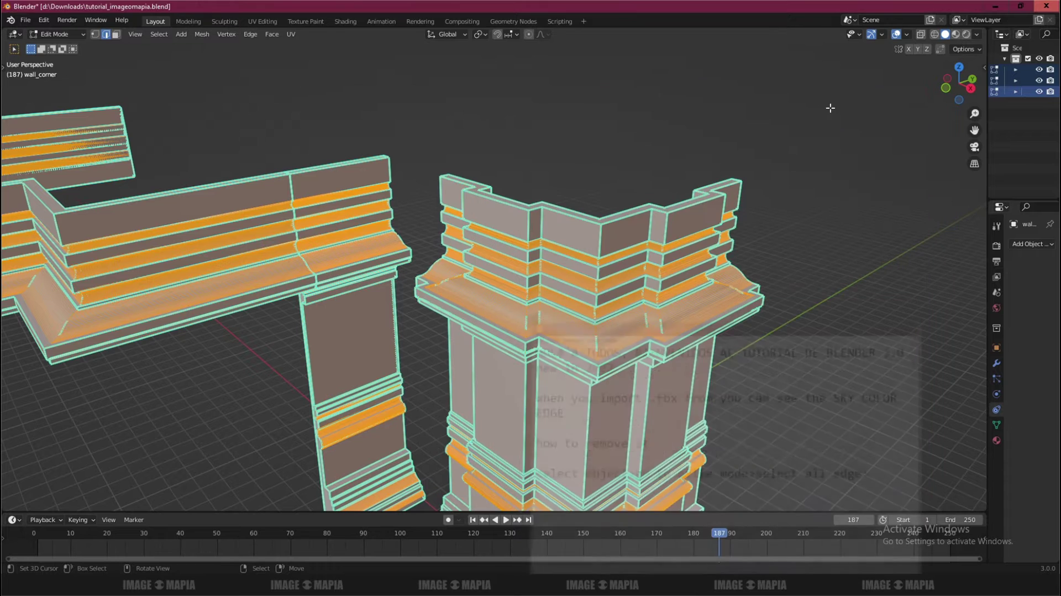
right_click(371, 115)
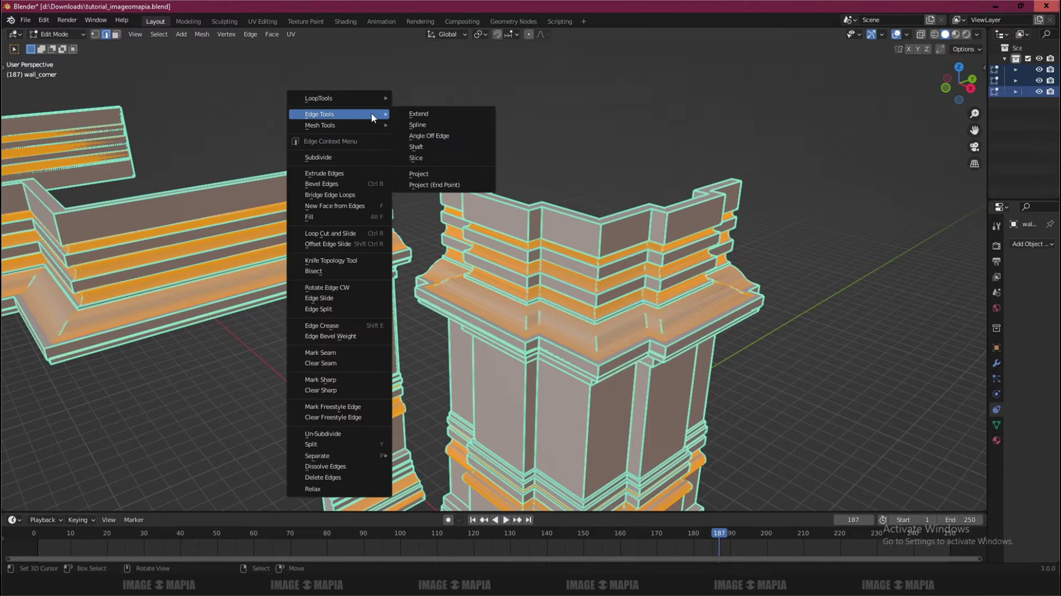
key(n)
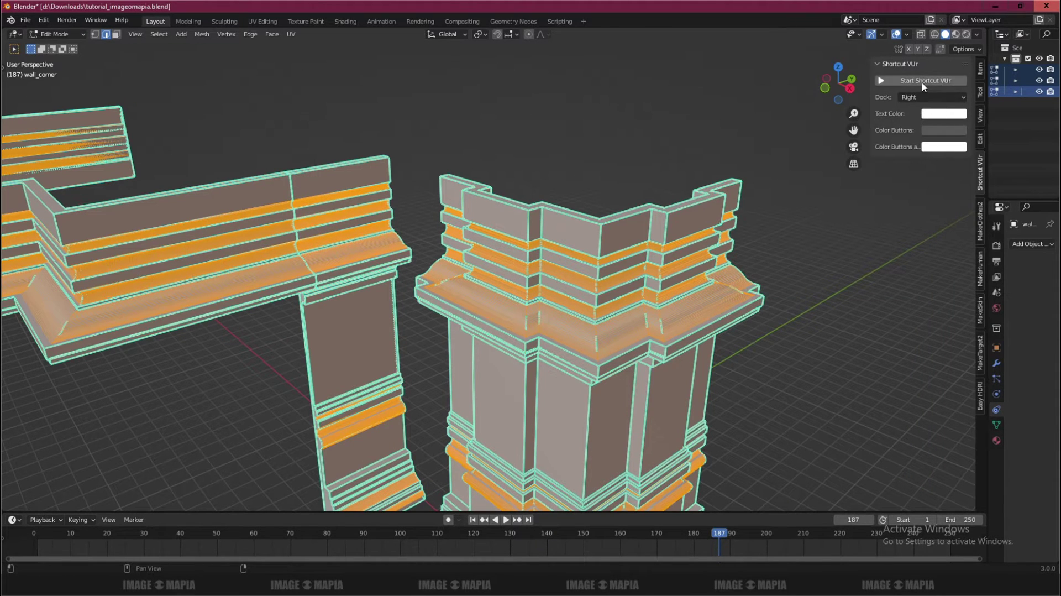
key(n)
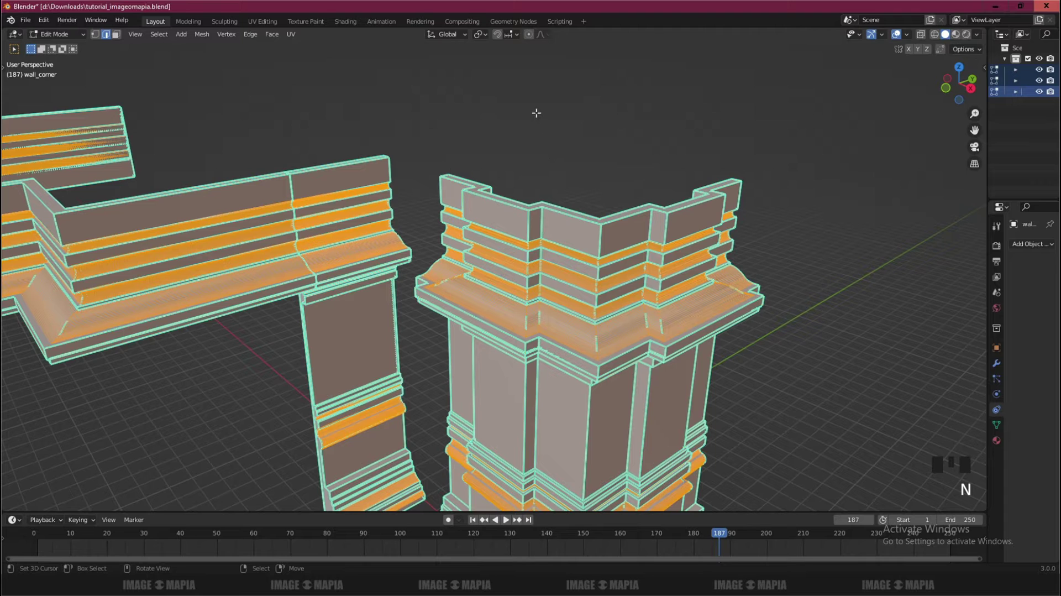
key(w)
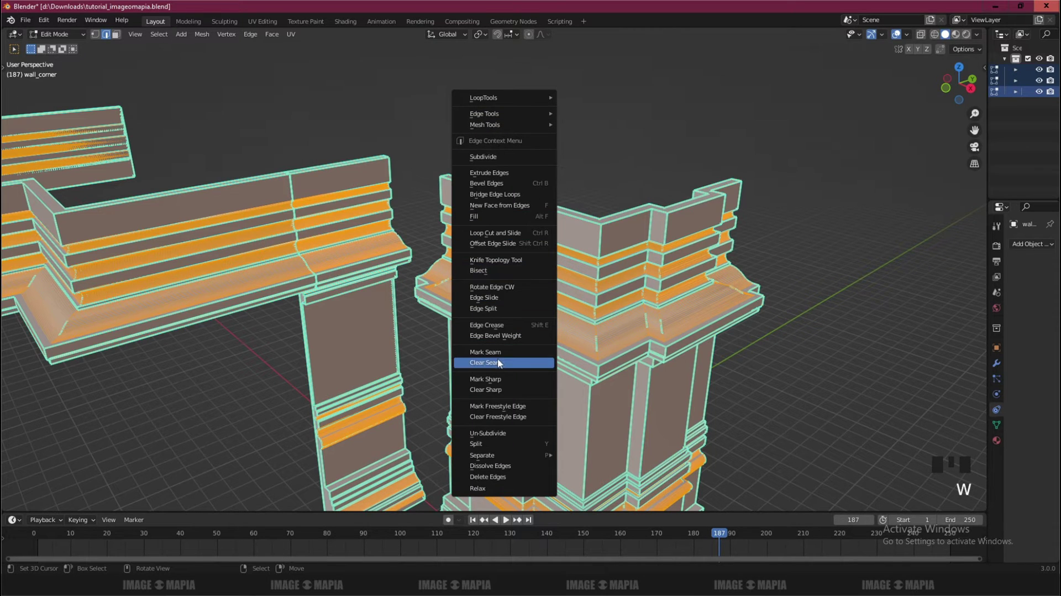
click(489, 388)
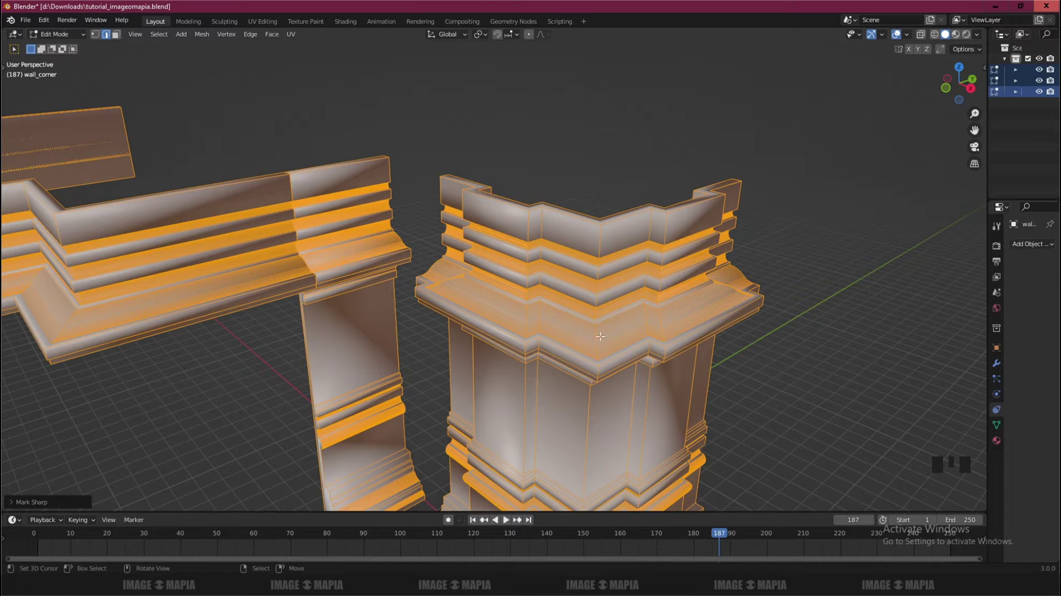
drag(987, 233, 856, 246)
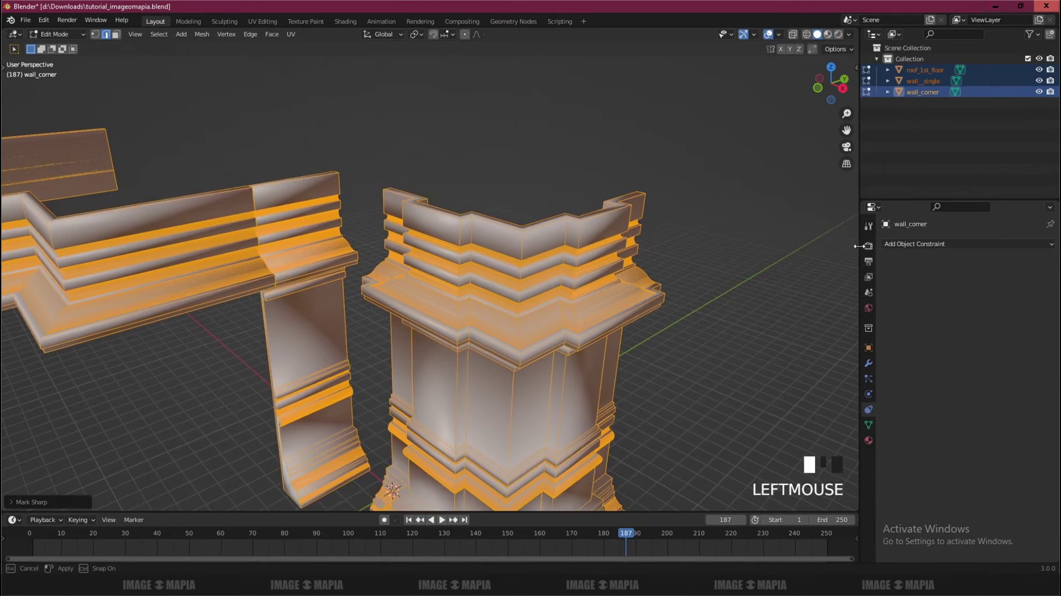
key(alt+Tab)
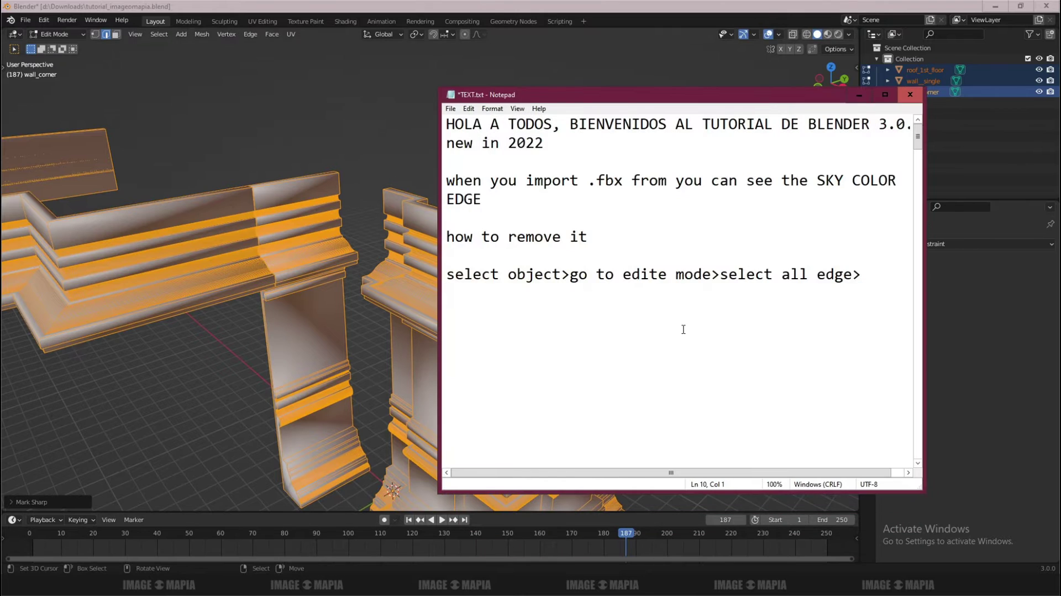
Start a new note line reading 'now to reset normal>'
text(now mor)
key(BackSpace)
key(BackSpace)
key(BackSpace)
text(normo)
key(BackSpace)
key(BackSpace)
key(BackSpace)
key(BackSpace)
key(BackSpace)
text(to reset n)
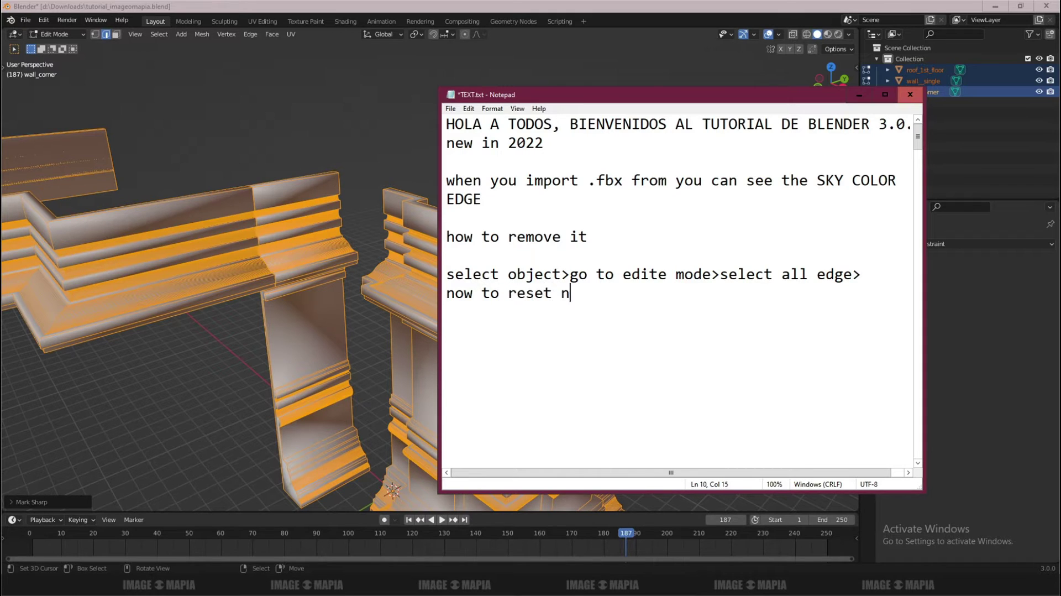
text(ormal>)
Open the mesh data properties and expand the Normals and Geometry Data panels
click(858, 98)
click(868, 425)
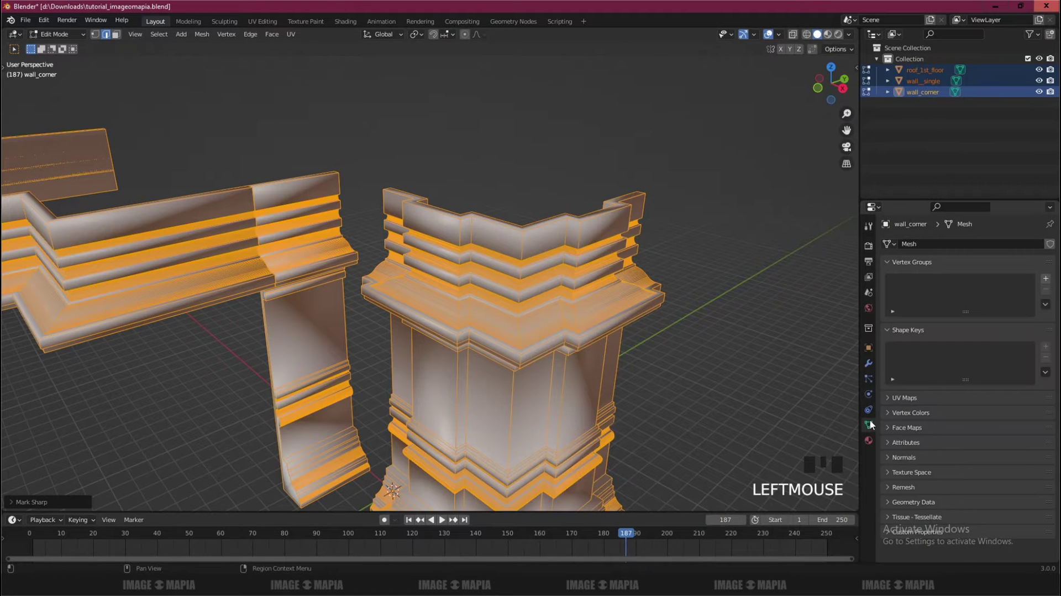
scroll(943, 362, down, 2)
click(894, 487)
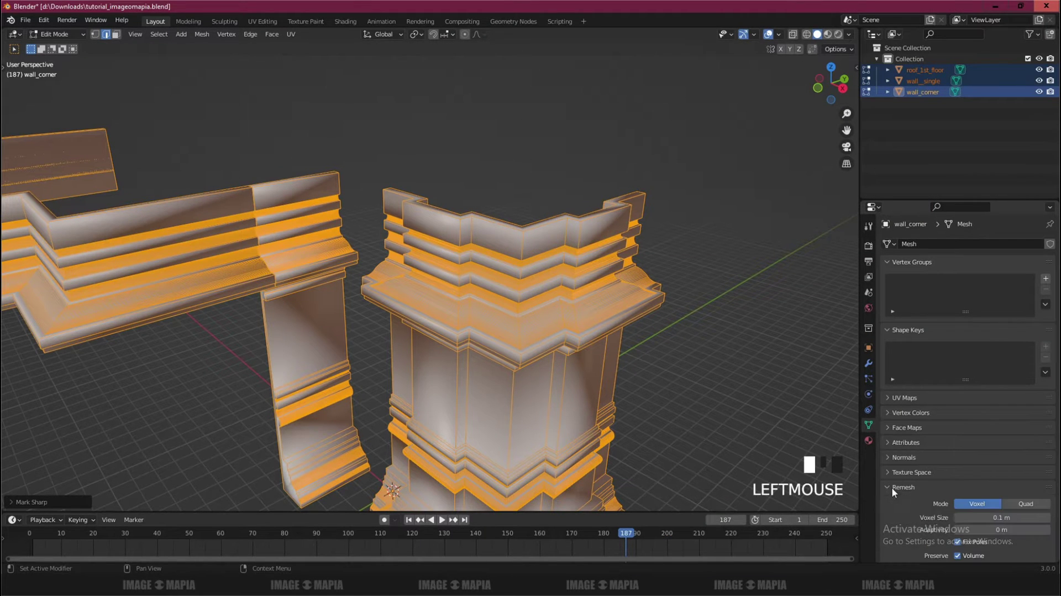
scroll(911, 459, down, 4)
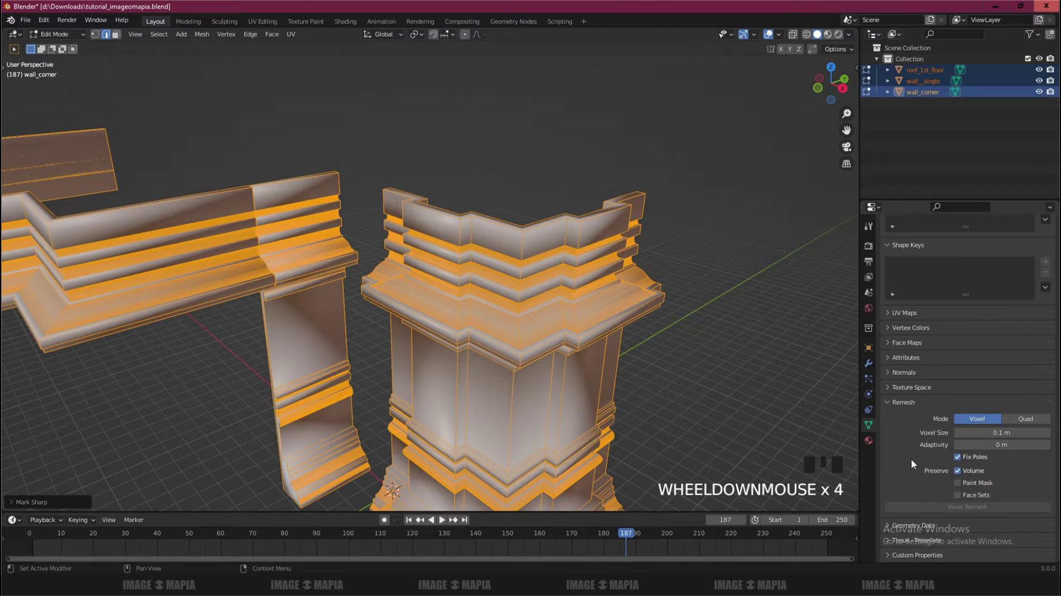
click(893, 403)
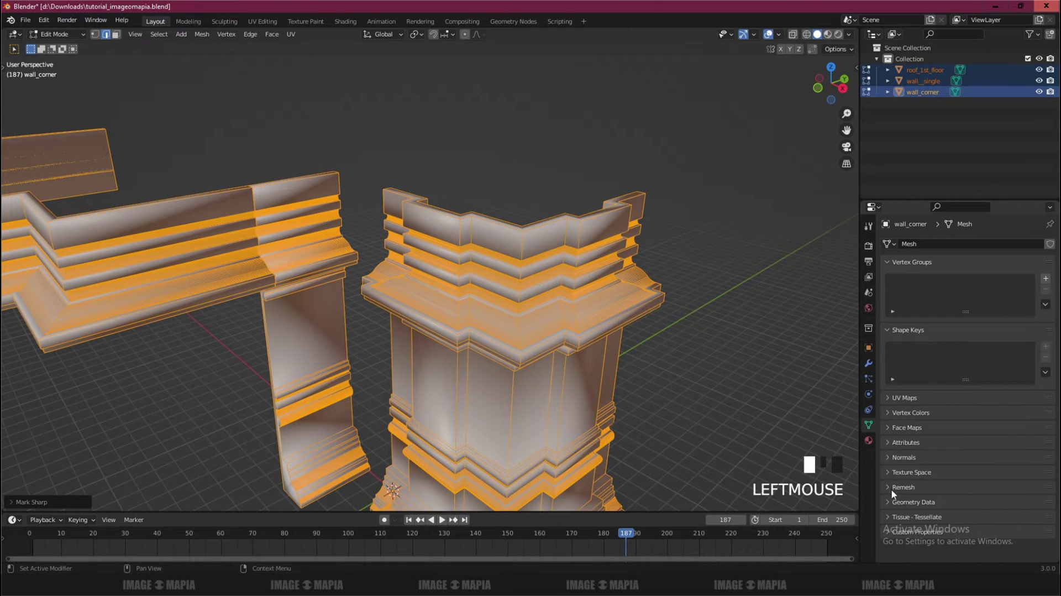
click(896, 457)
scroll(913, 455, down, 1)
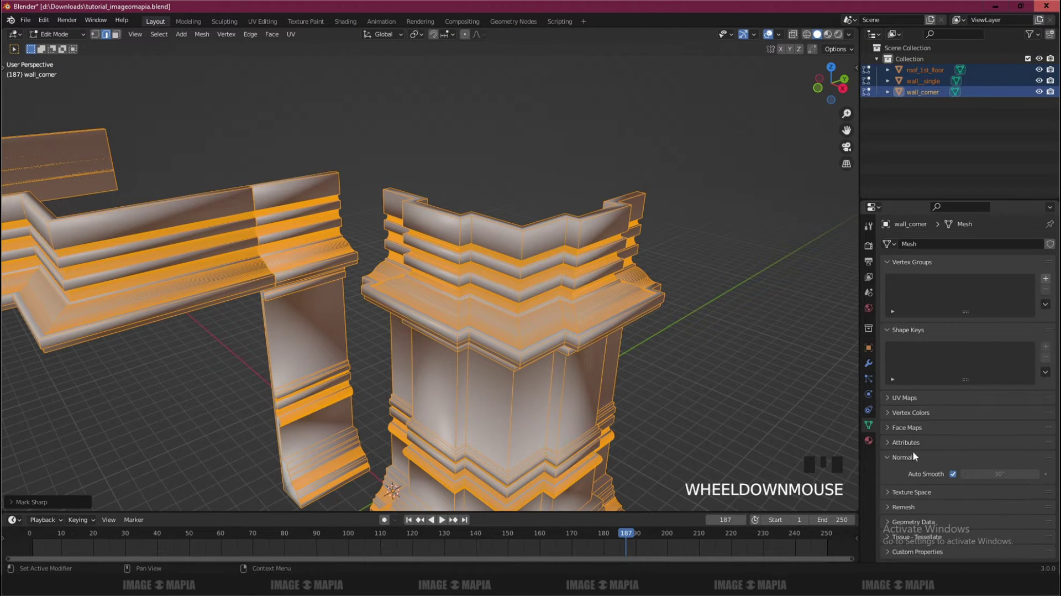
click(890, 521)
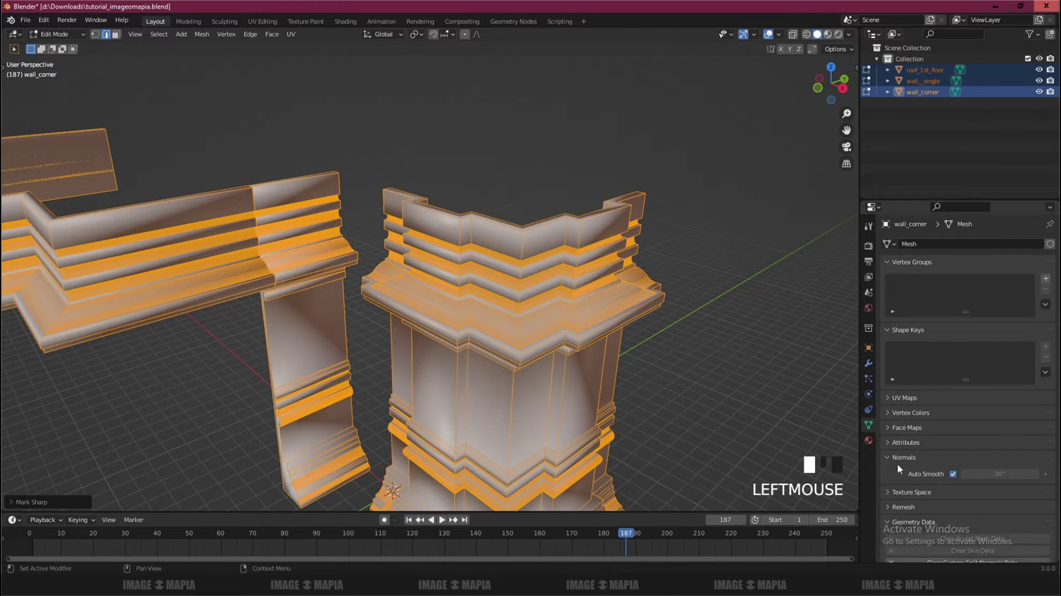
scroll(897, 461, down, 3)
Return to Object Mode with only wall_corner selected, and widen the properties area
key(Tab)
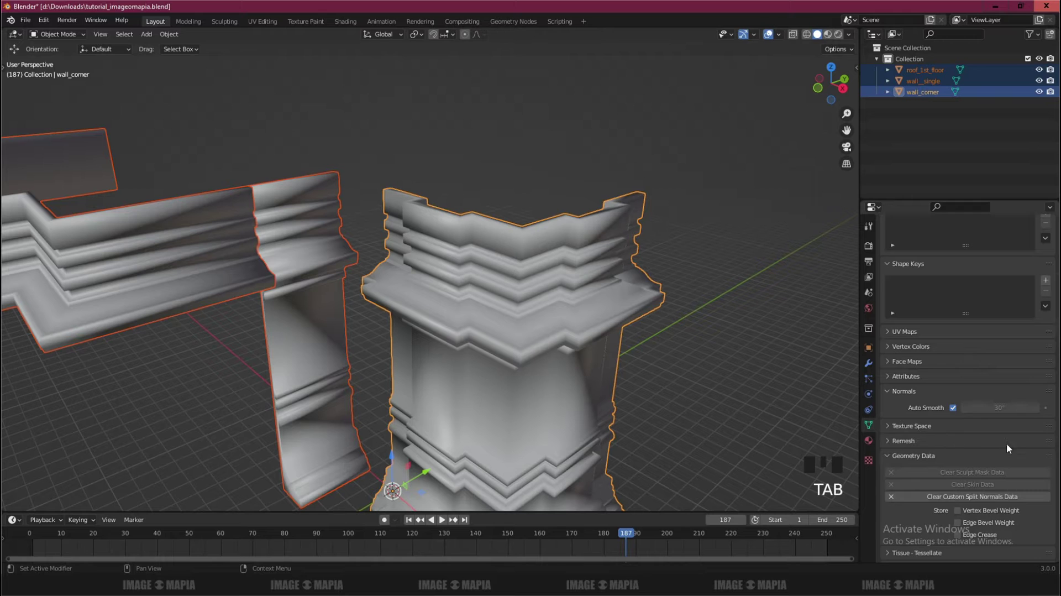
right_click(610, 242)
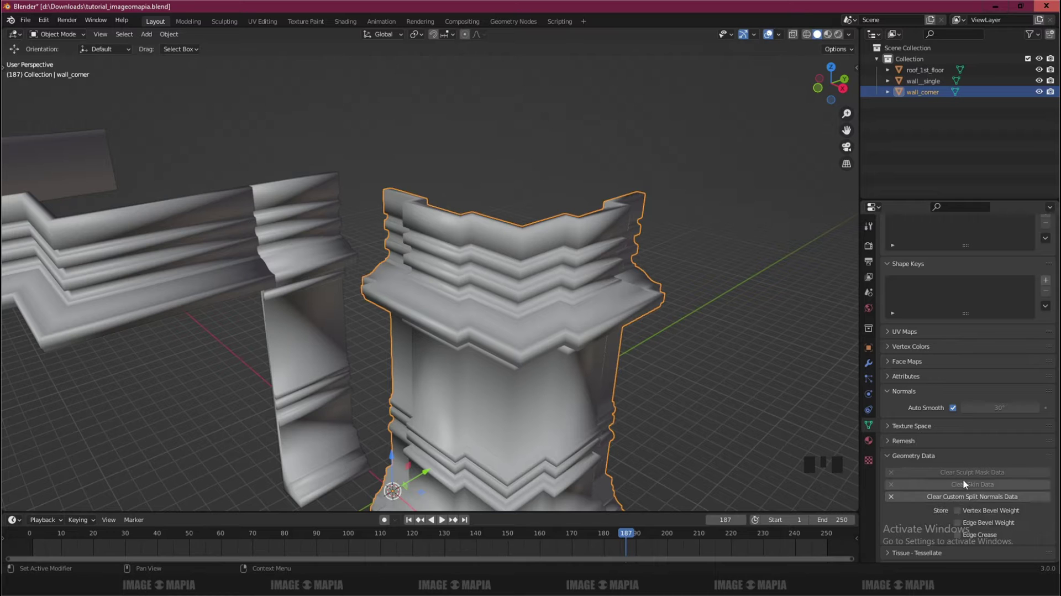
drag(859, 354, 718, 331)
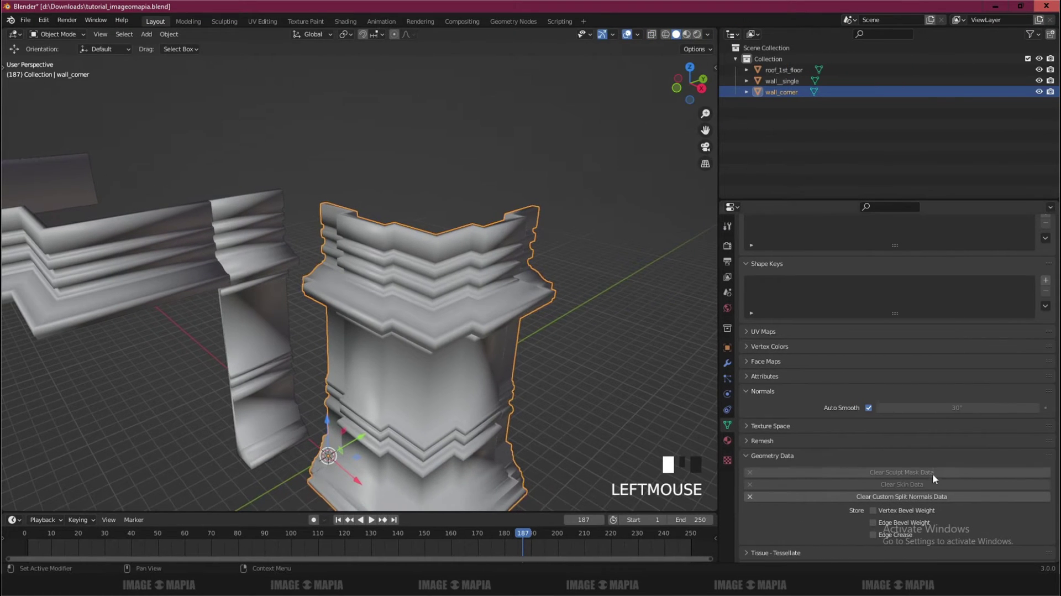
scroll(933, 476, down, 2)
scroll(928, 494, down, 1)
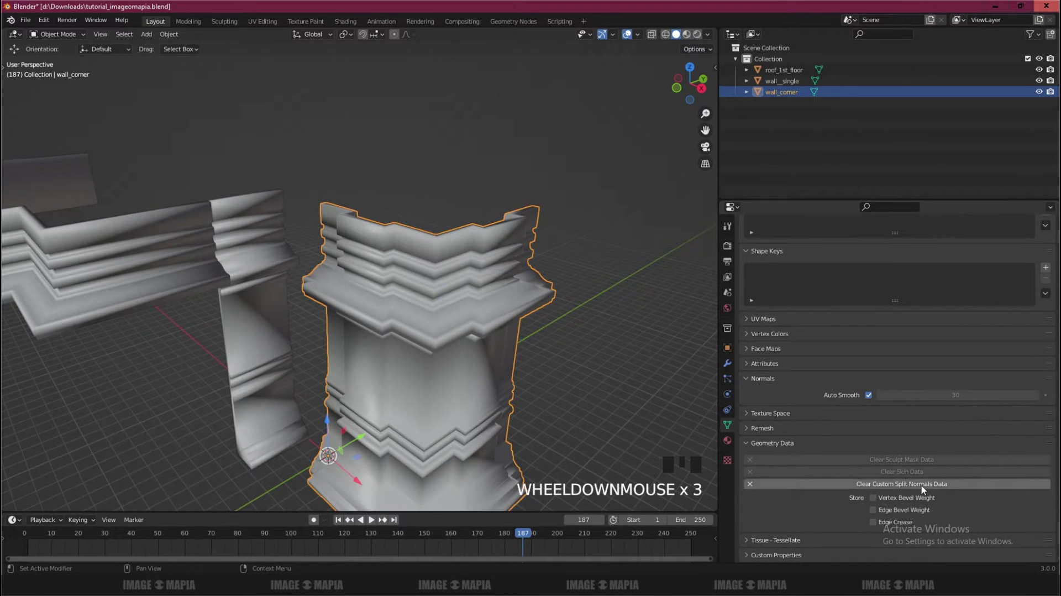
Clear wall_corner's custom split normals, then inspect the column in Edit Mode
click(896, 484)
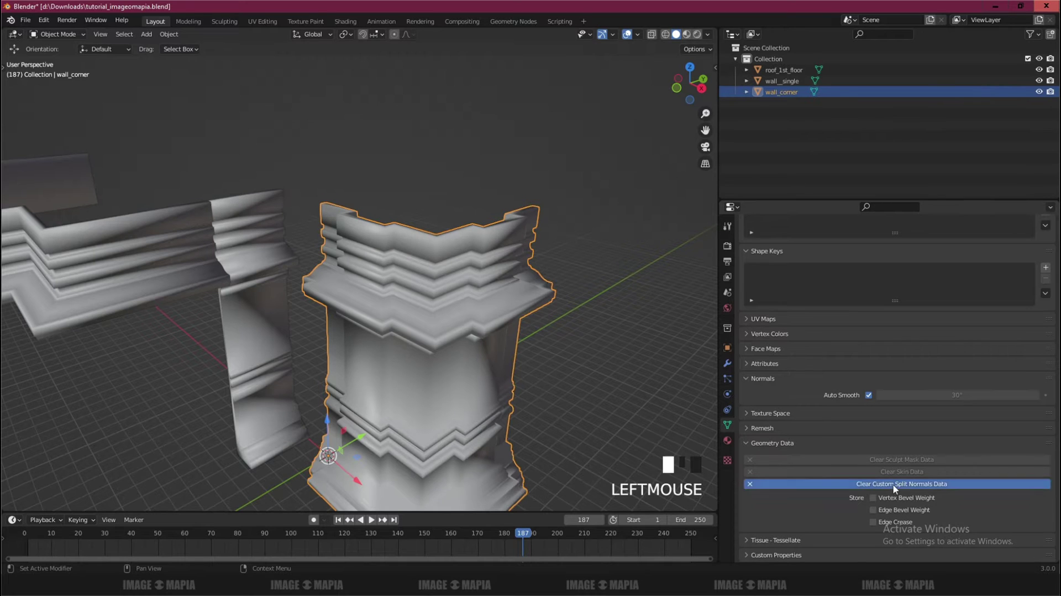
click(957, 394)
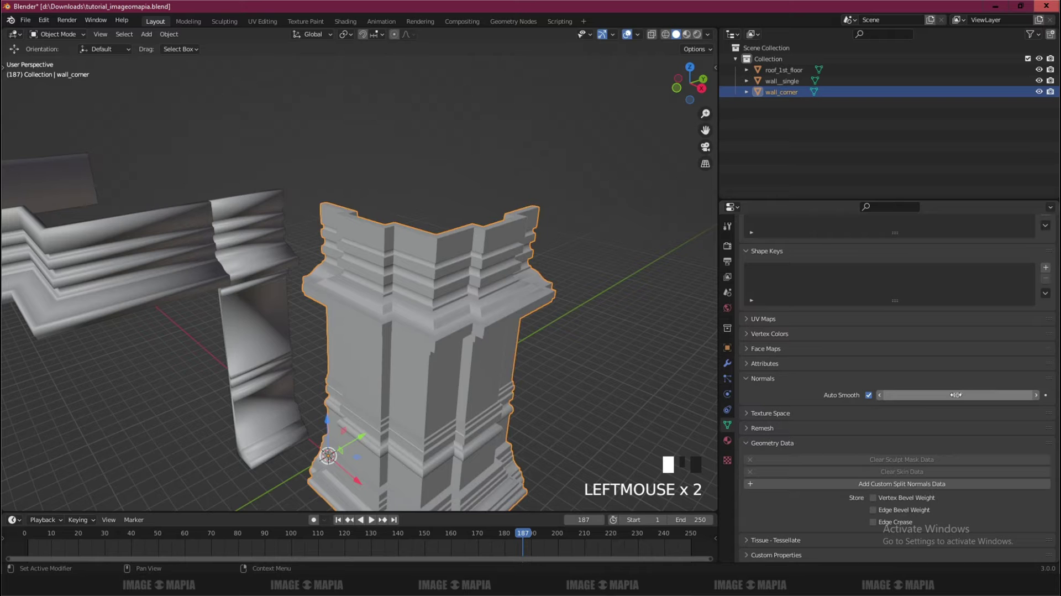
right_click(252, 246)
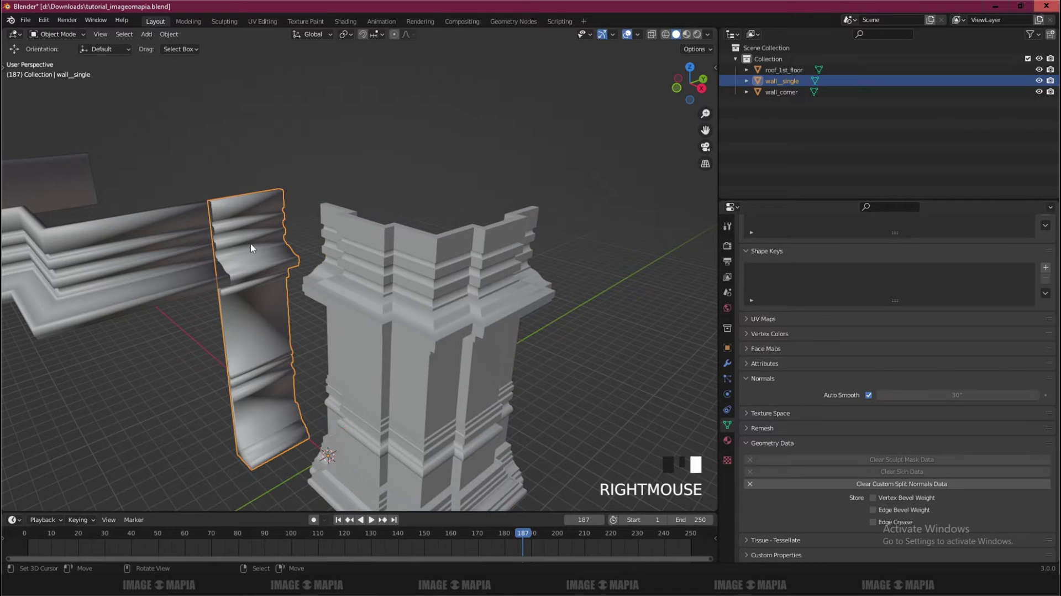
right_click(381, 256)
key(Tab)
scroll(419, 272, up, 1)
scroll(419, 272, up, 1)
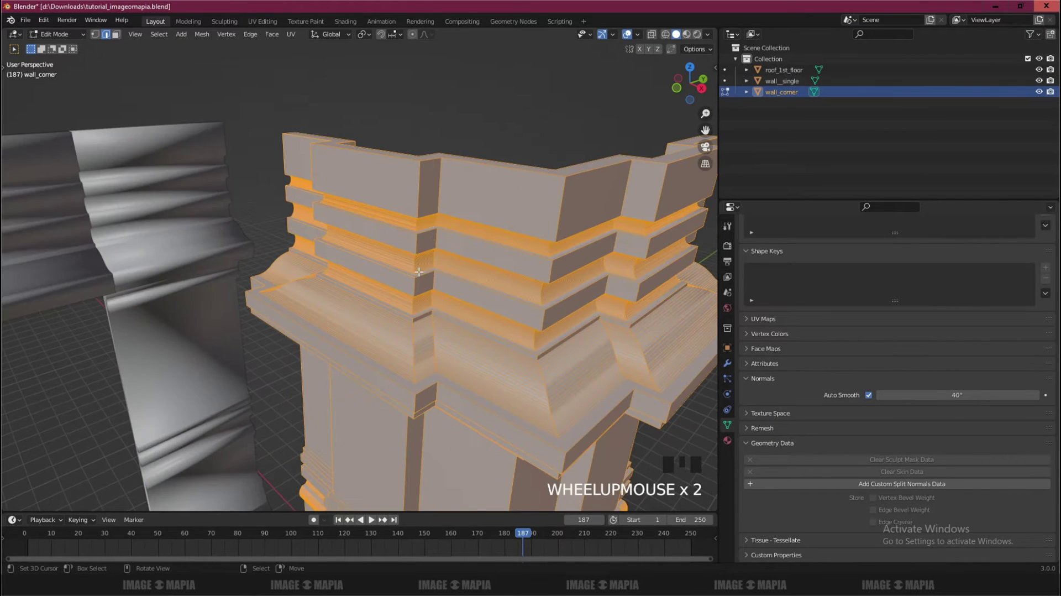
scroll(419, 272, down, 1)
key(Tab)
Clear custom split normals on wall_single, setting Auto Smooth to 40°, and on roof_1st_floor
right_click(239, 217)
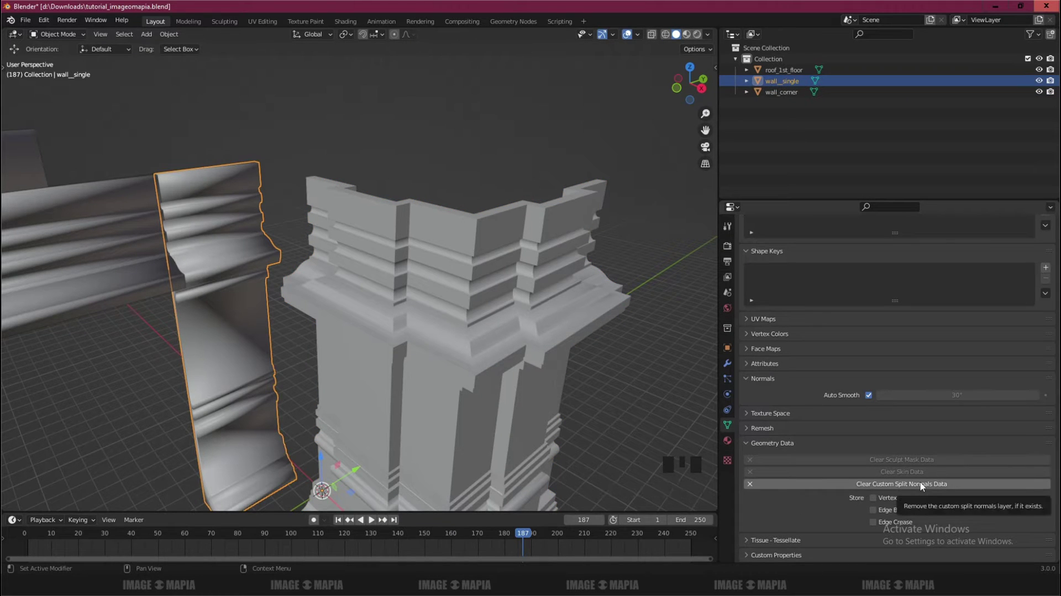
click(922, 485)
drag(962, 395, 975, 395)
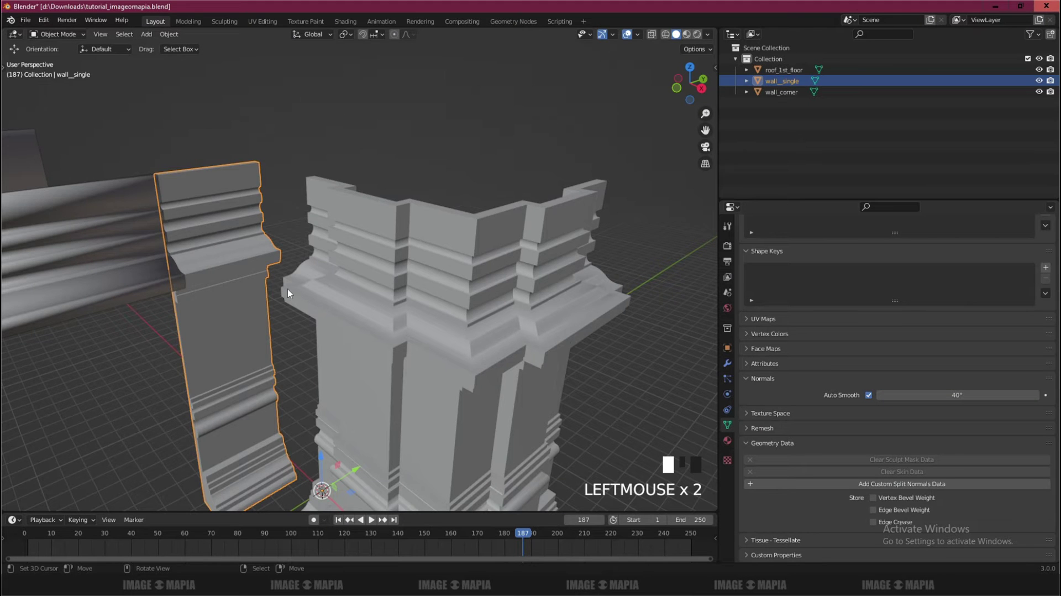
scroll(288, 293, down, 2)
middle_drag(274, 291, 396, 269)
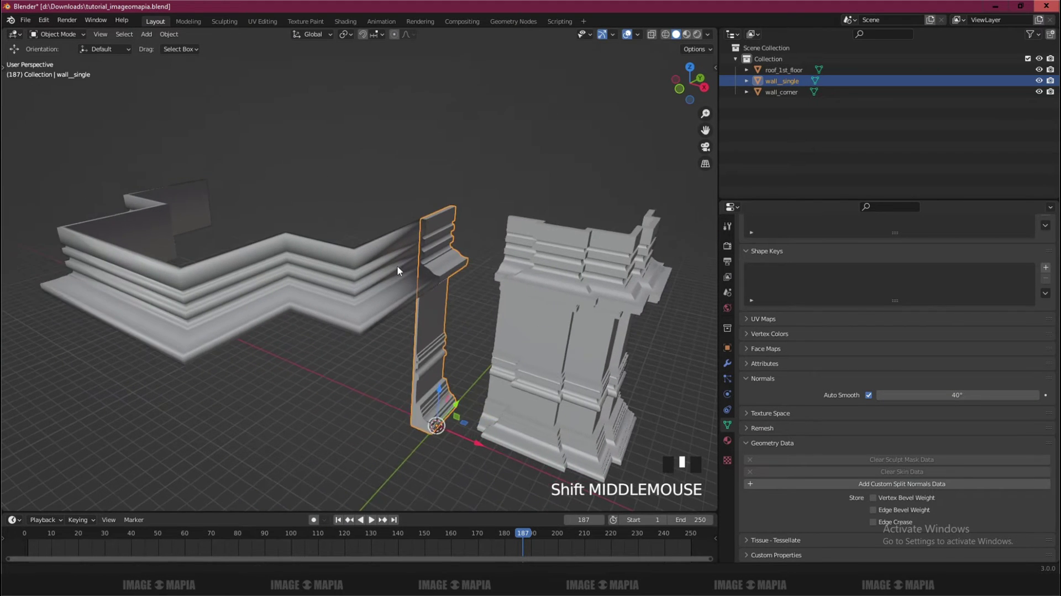
right_click(397, 268)
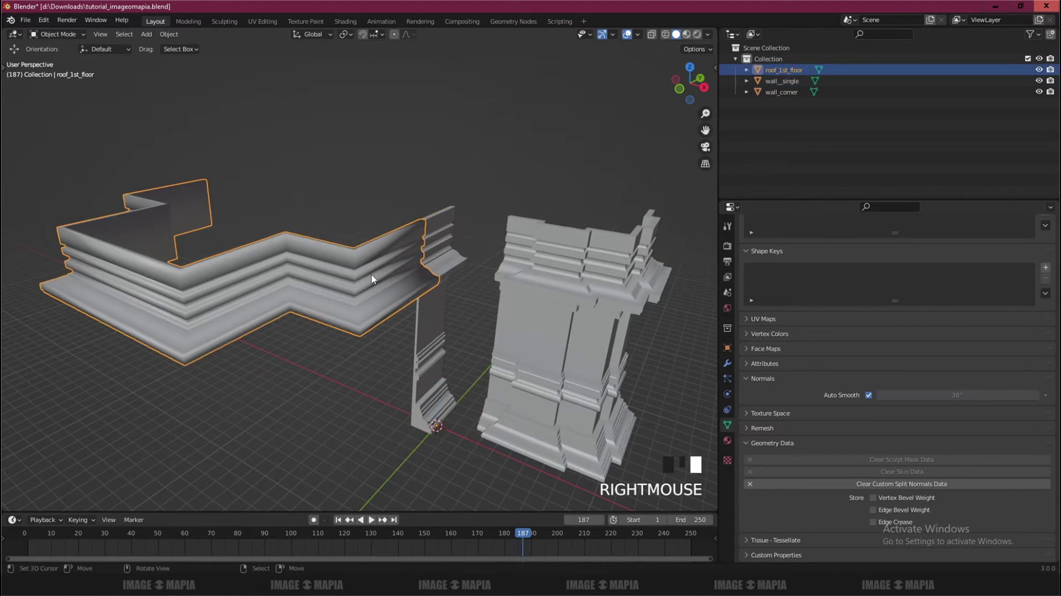
click(879, 486)
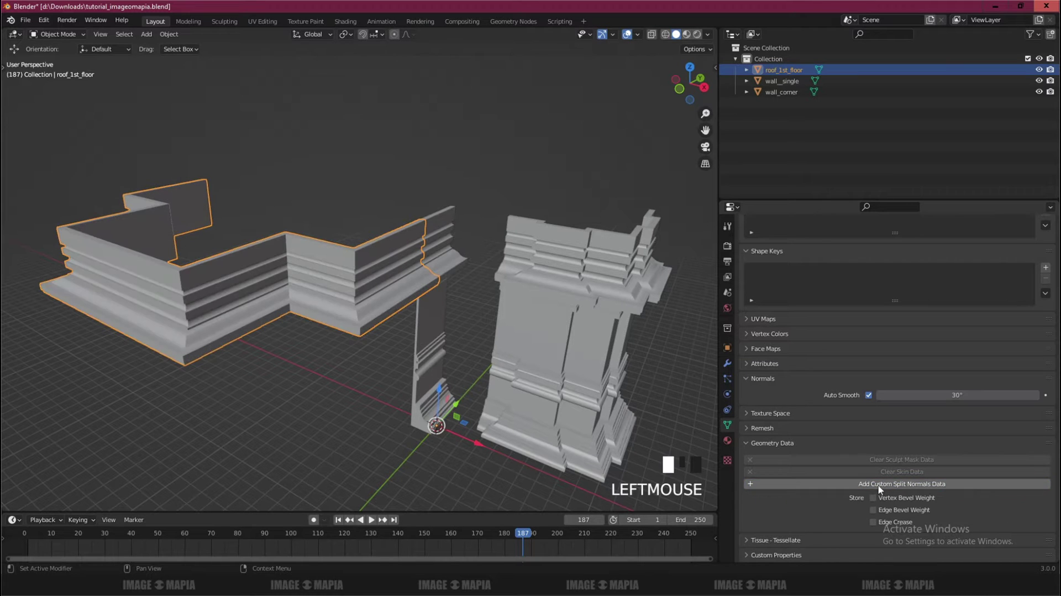
Finish the reset line with 'CLEAR CUSTOME CLEAR NORMAL DATA', then minimise Notepad
key(alt+Tab)
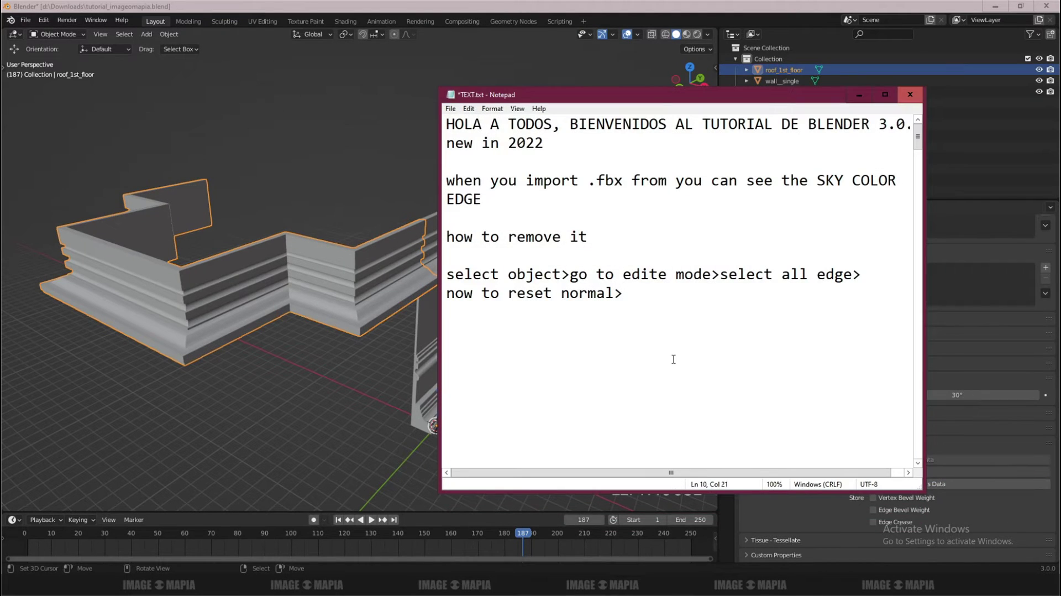
text(C)
text(LEAR CUSTO)
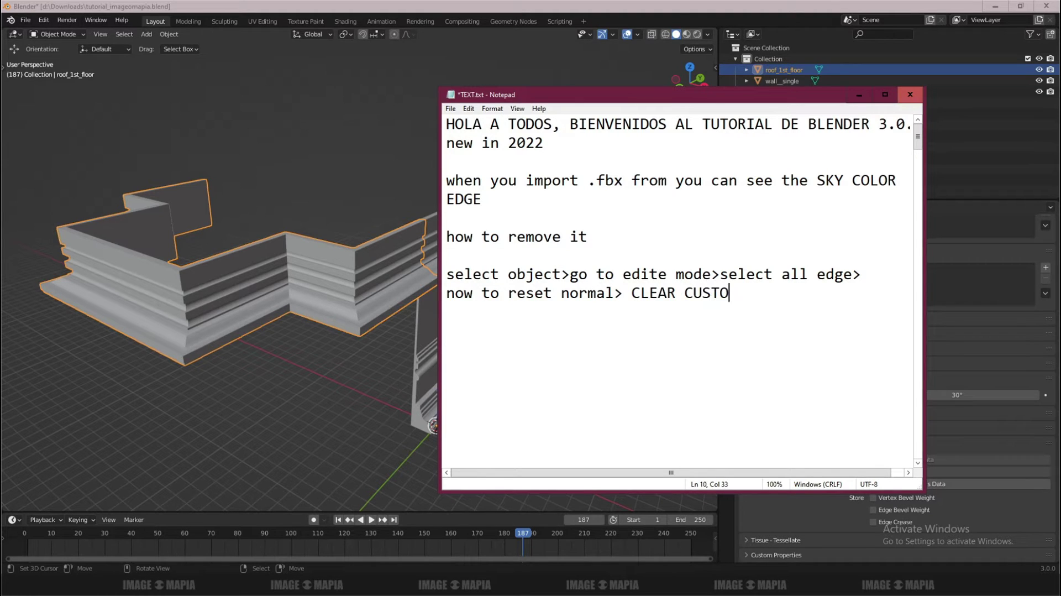
text(ME )
text(CLEAR NORMA)
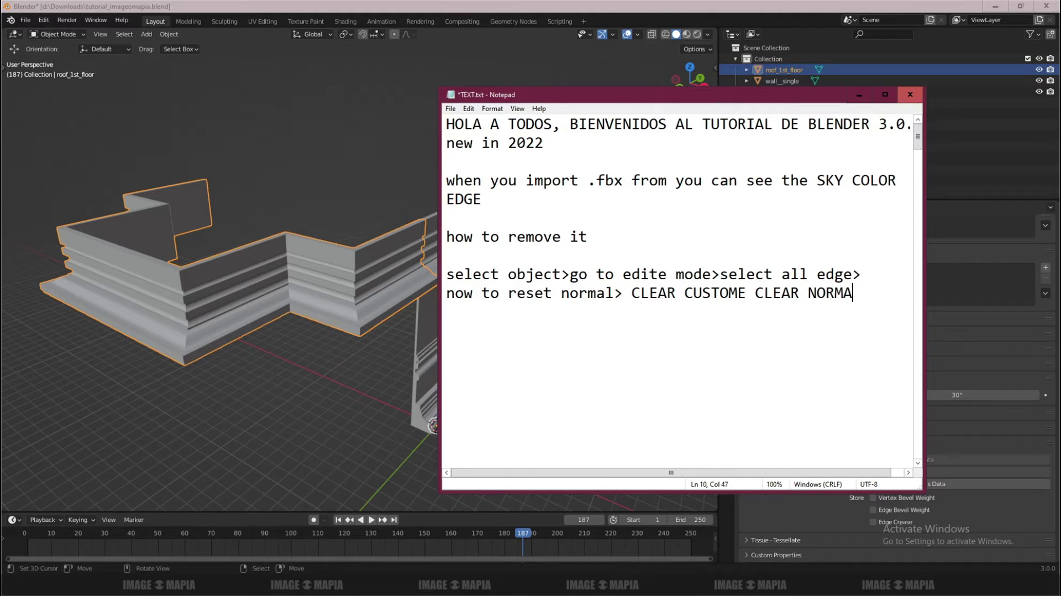
text(L DATE)
key(BackSpace)
text(A)
key(Return)
click(852, 98)
Set the Auto Smooth angle to 40°
click(930, 396)
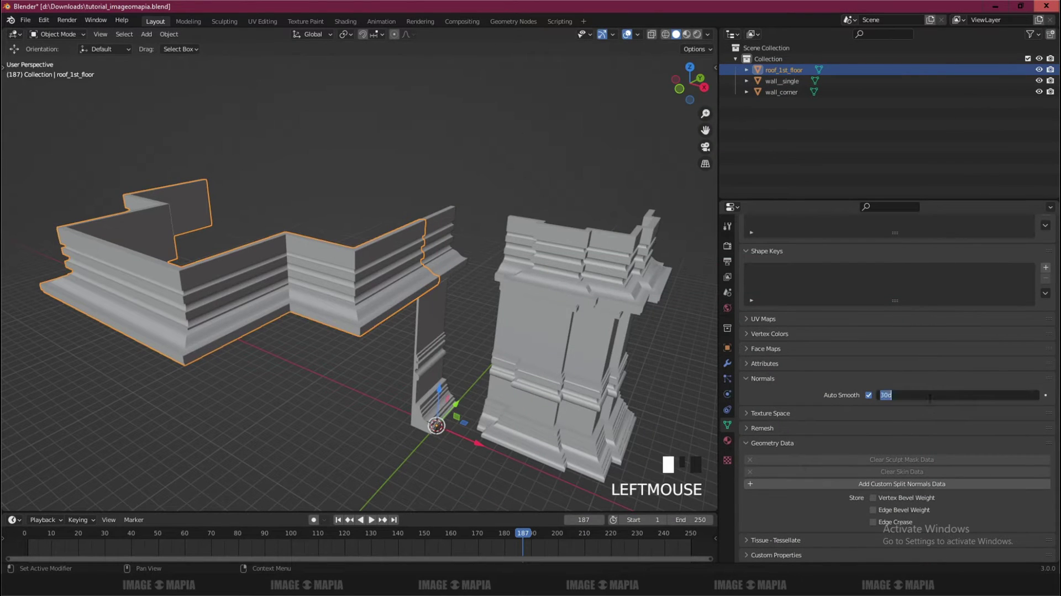
text(40)
key(Return)
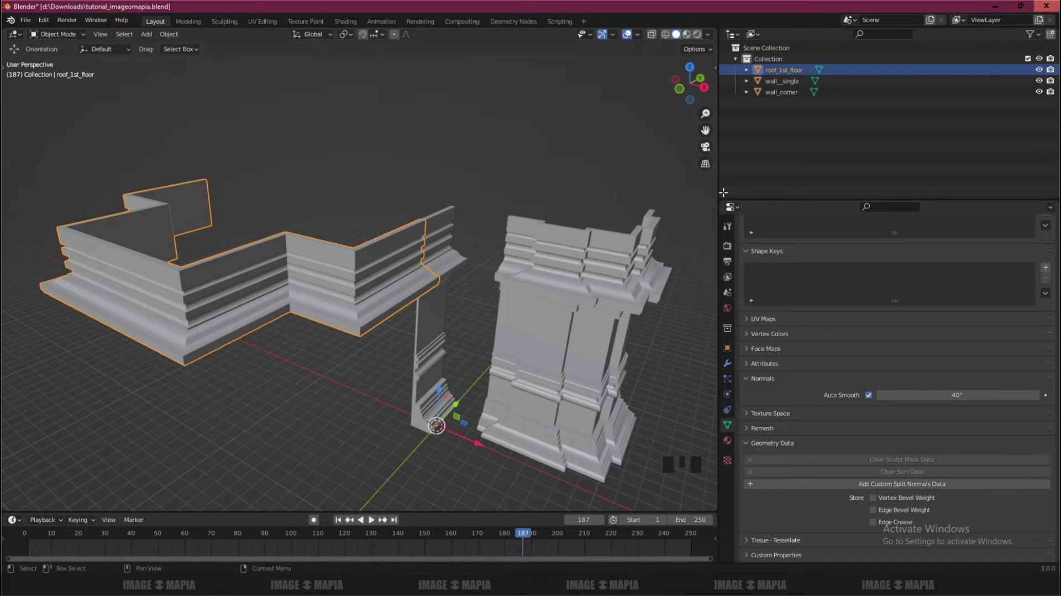
Widen the 3D view and edit the roof, wall_single and wall_corner together with nothing selected
drag(719, 194, 860, 194)
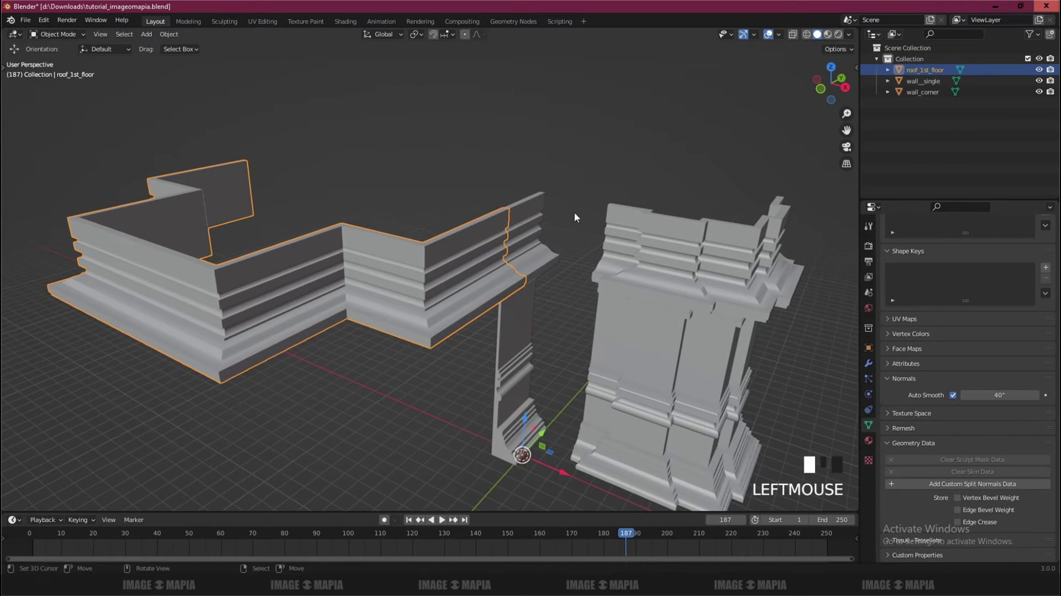
shift+click(534, 217)
shift+click(644, 226)
key(Tab)
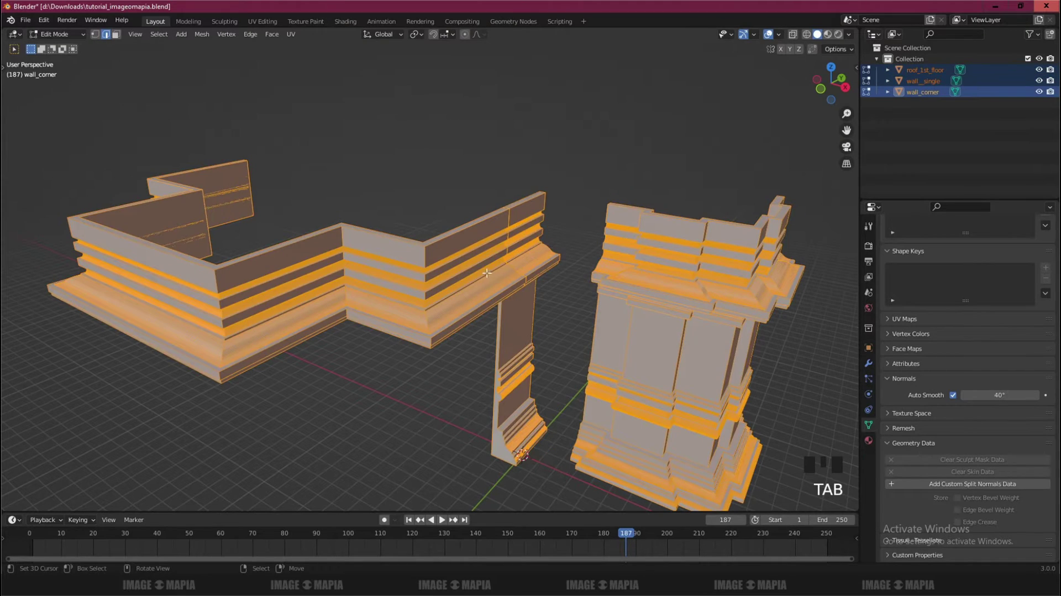
key(alt+a)
Zoom onto the cornice to check for sky-blue edges, then return to the Notepad notes
mouse_move(470, 277)
middle_down()
mouse_move(466, 252)
mouse_move(409, 250)
mouse_move(417, 236)
middle_up()
scroll(466, 252, up, 2)
scroll(409, 243, up, 2)
scroll(410, 250, down, 2)
scroll(416, 236, up, 2)
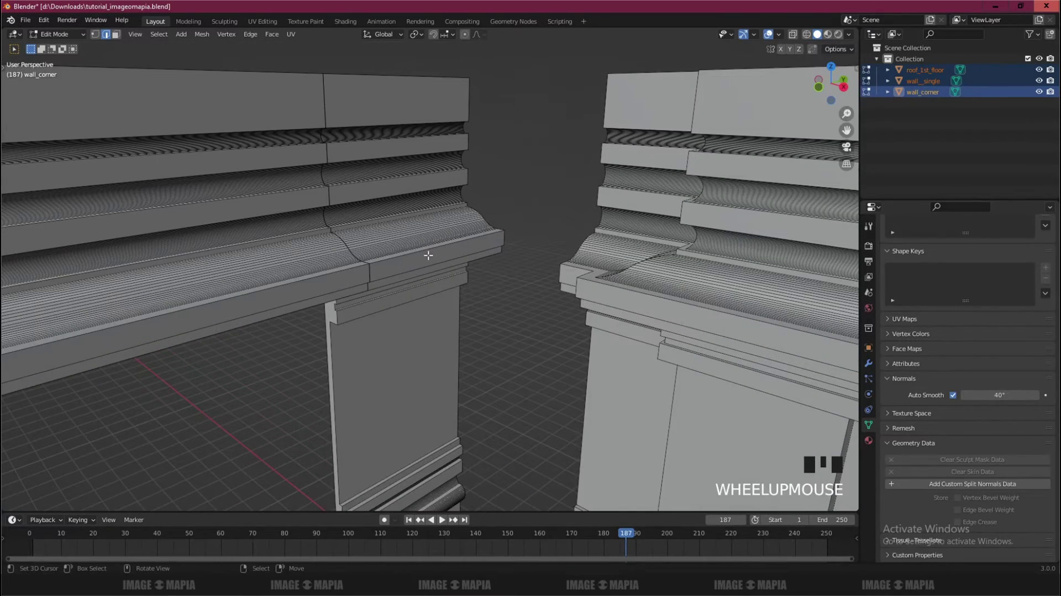
key(alt+Tab)
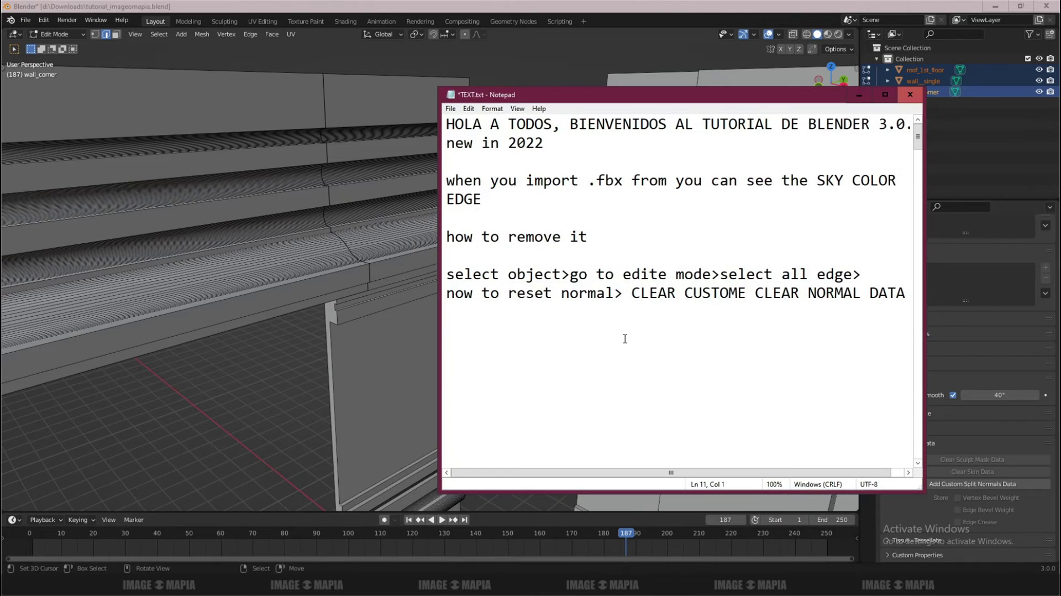
Add the line 'Now no sky color edge you have seen done' to the notes
key(Return)
text(NOW)
key(BackSpace)
key(BackSpace)
text(o)
text(w no )
text(sk)
text(y color ed)
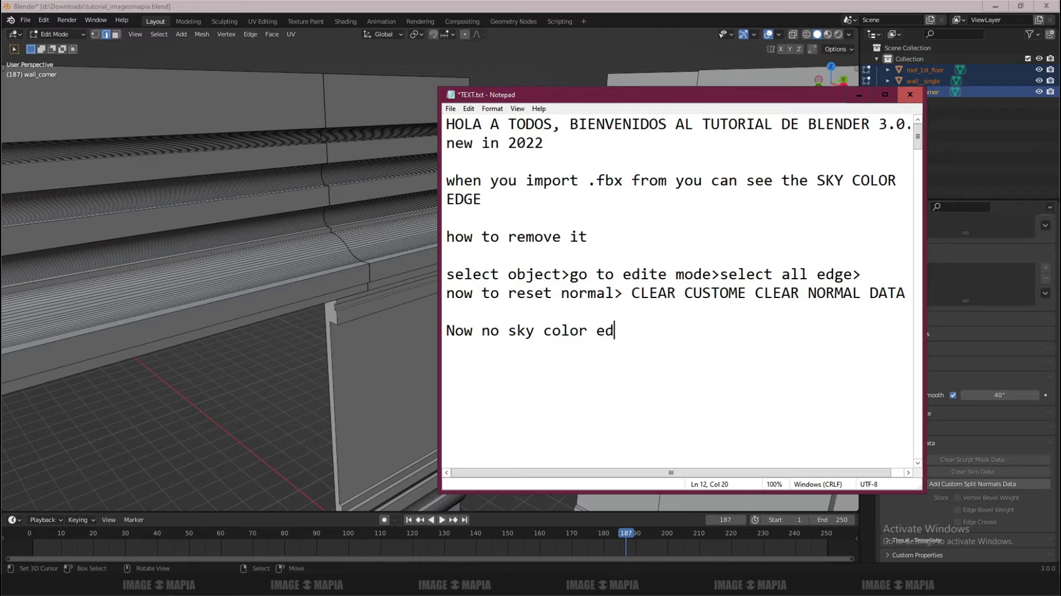
text(ge you have)
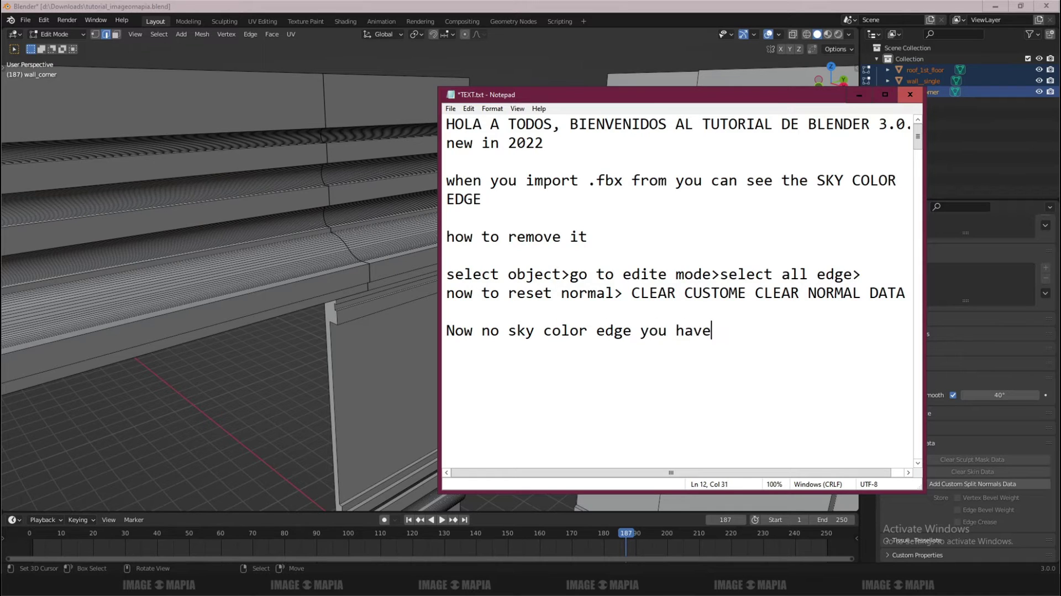
text( seen )
text(done)
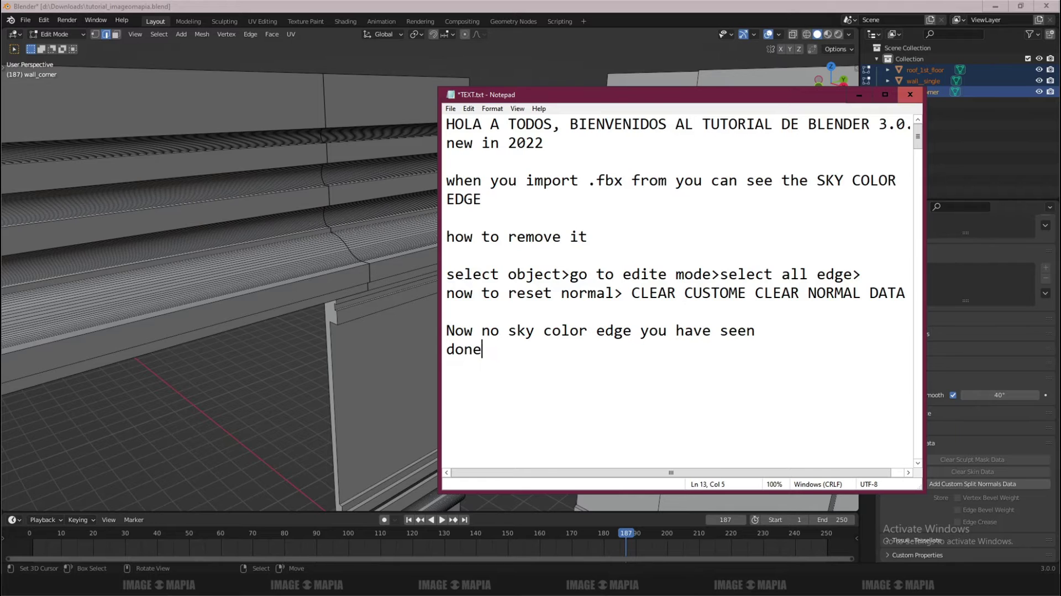
key(Return)
Glance at the Blender scene, then add 'gracias por ver' to the notes and minimize them
click(859, 96)
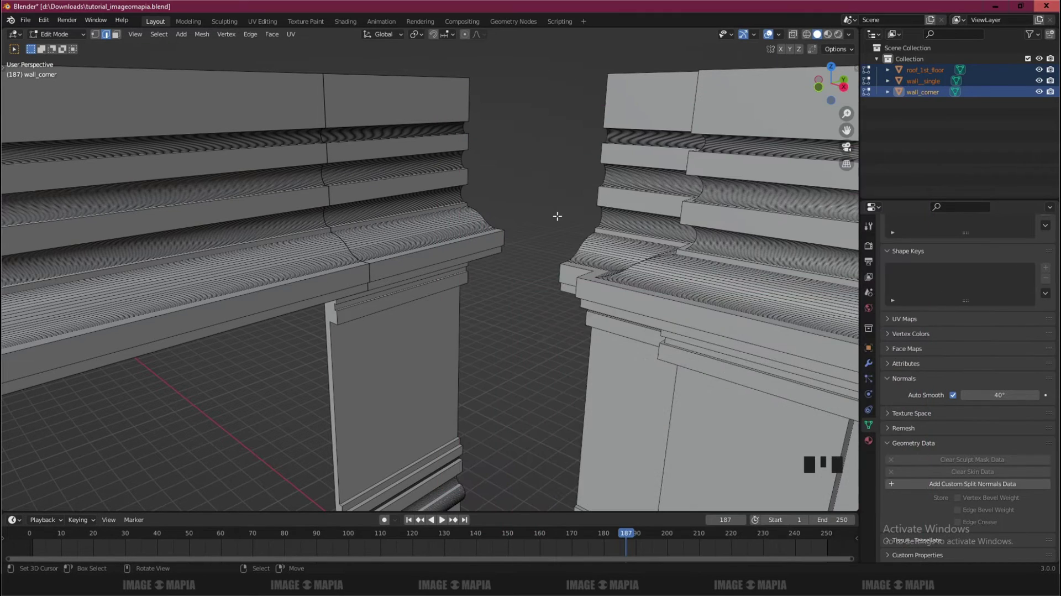
scroll(556, 217, down, 3)
scroll(555, 216, up, 3)
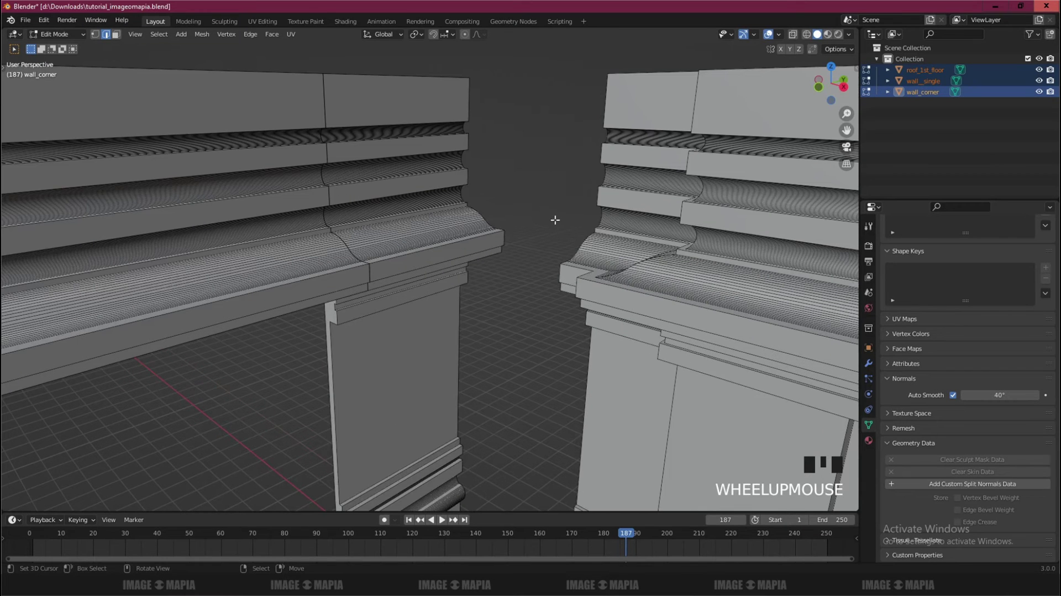
key(alt+Tab)
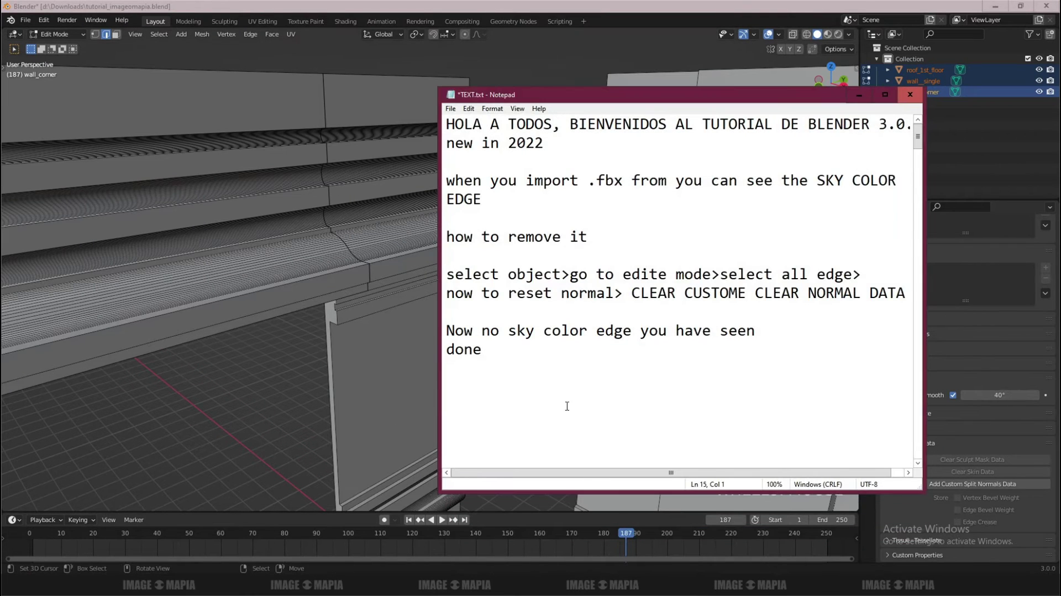
text(gracias por)
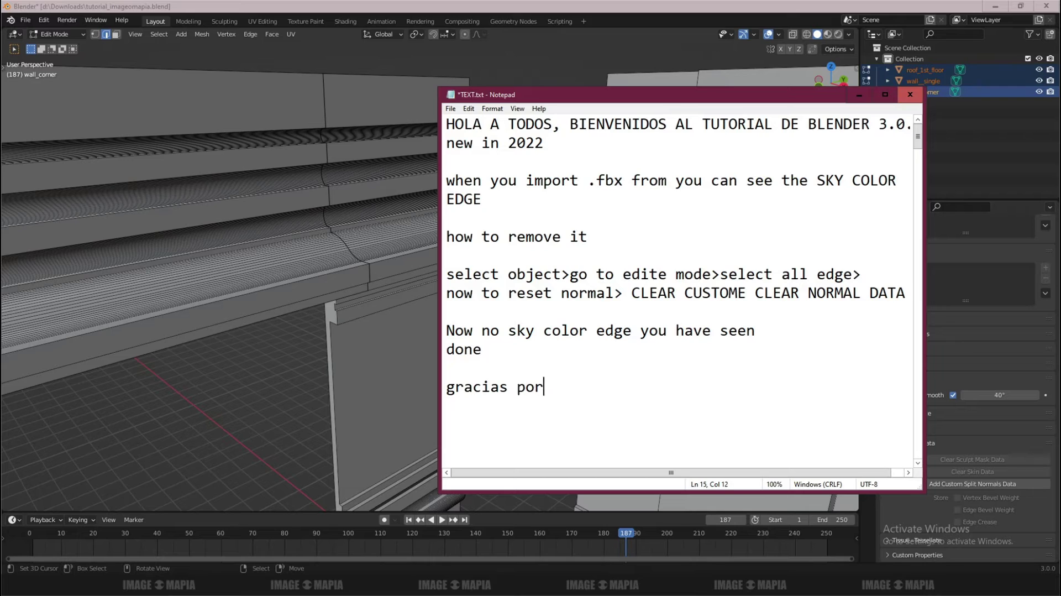
text( ver)
click(860, 96)
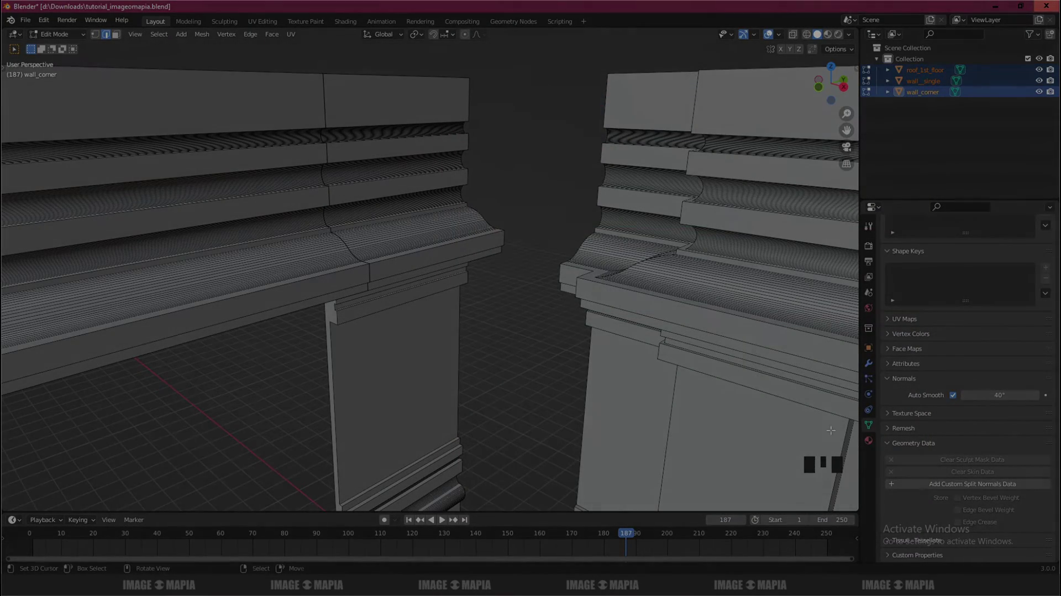
Append 'image o mapia blender tutorial' to the HOW TO REACH MY CHANNEL heading
right_click(937, 563)
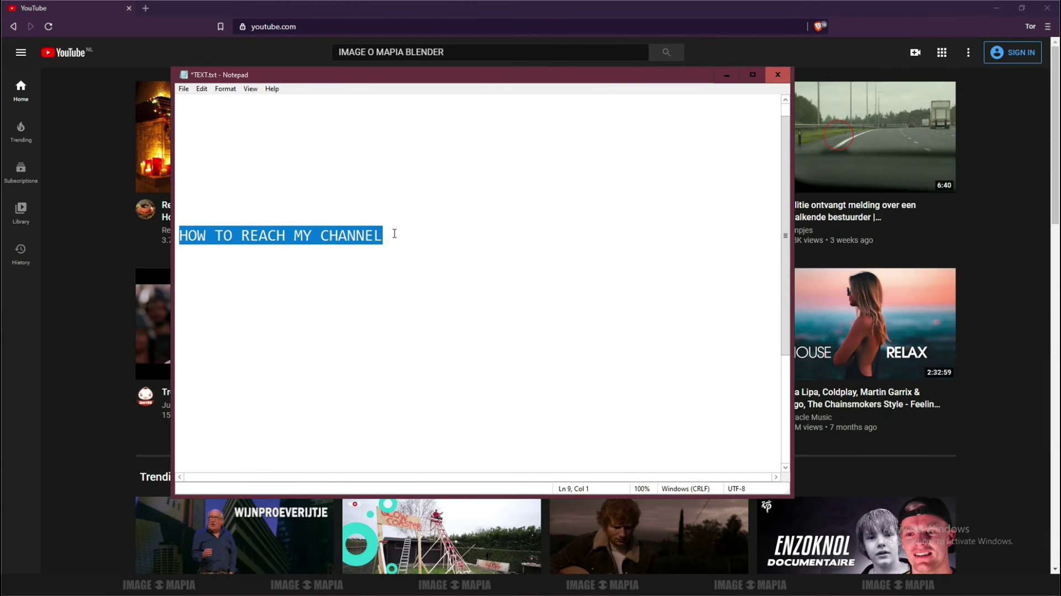
click(395, 233)
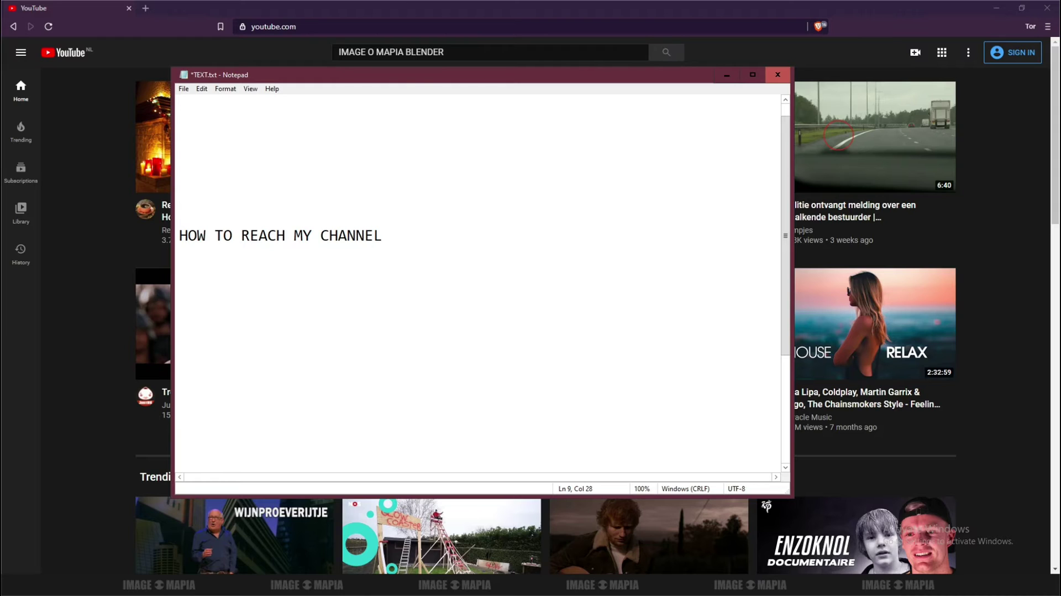
text(image )
text(o mapia)
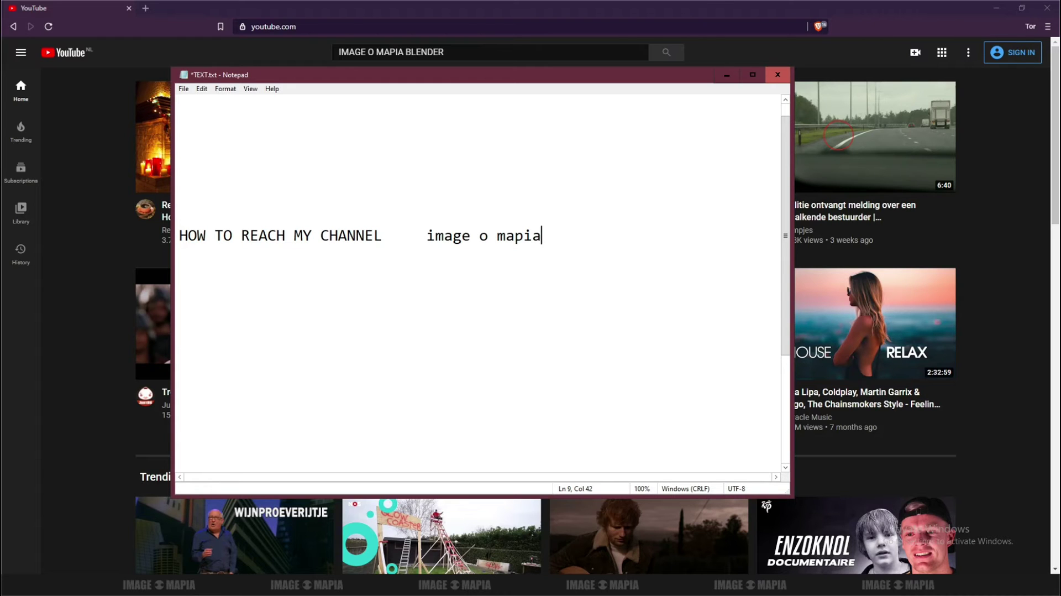
text( blend)
text(er )
text(tutorial)
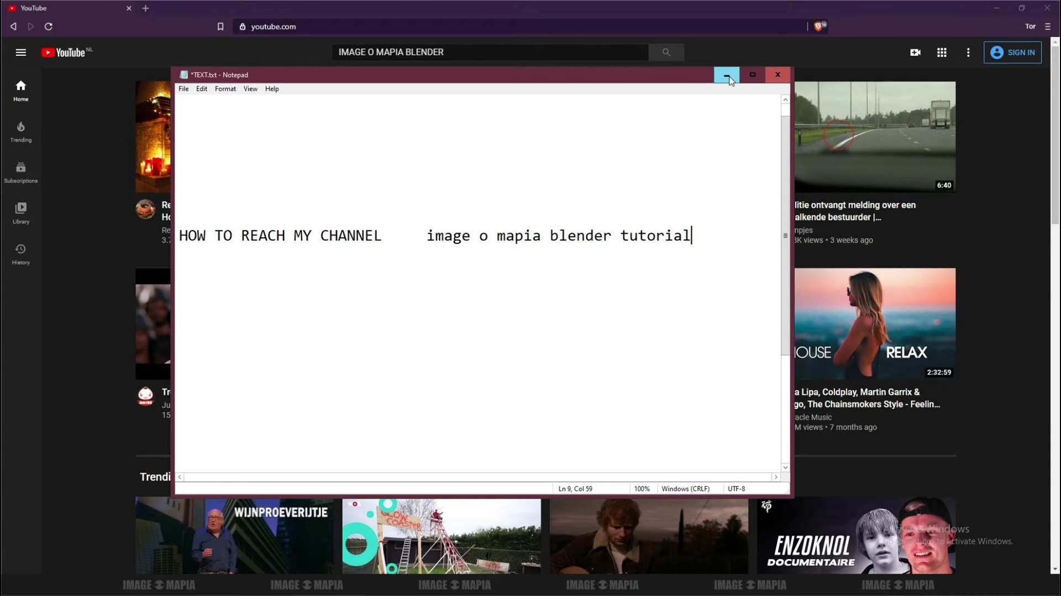
After a blank line, begin the instruction 'OPNE YOUTUBE.COM> TYPE'
key(Return)
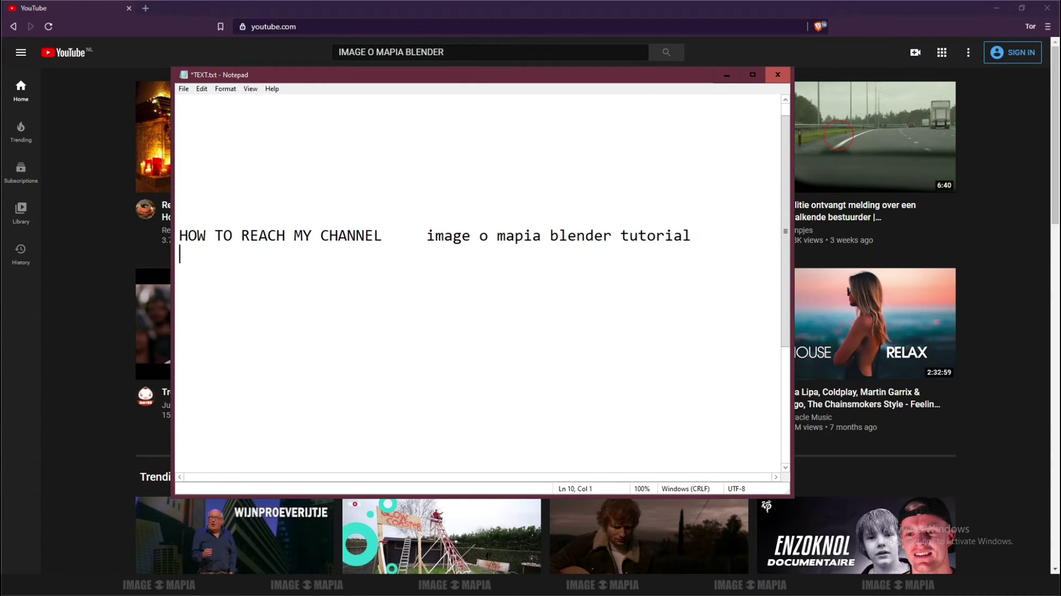
key(Return)
text(op)
key(BackSpace)
key(BackSpace)
text(OPNE Y)
text(OUTUBE)
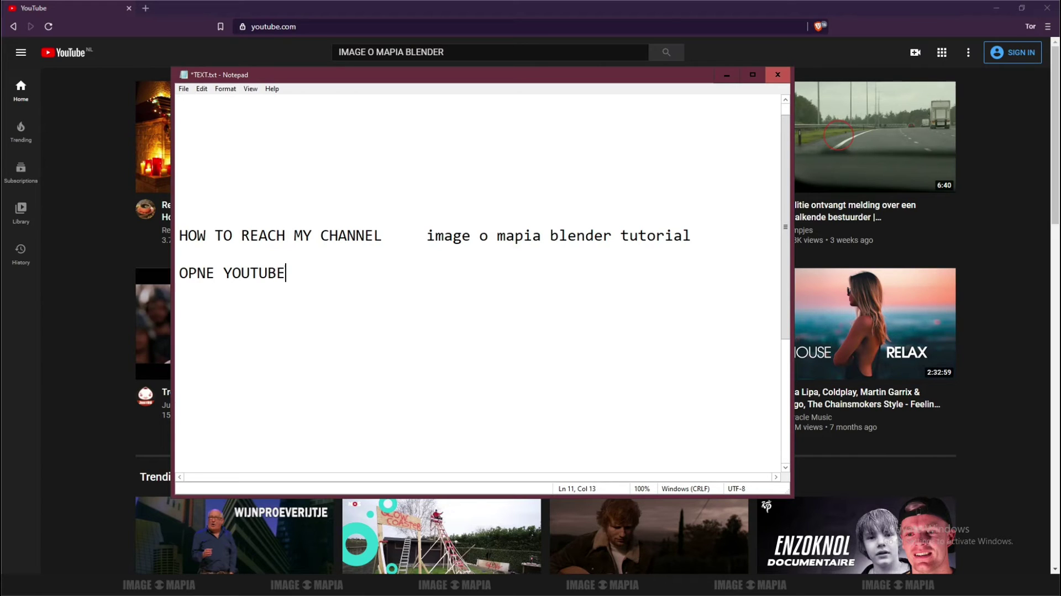
text(.COM> )
text(TYPE)
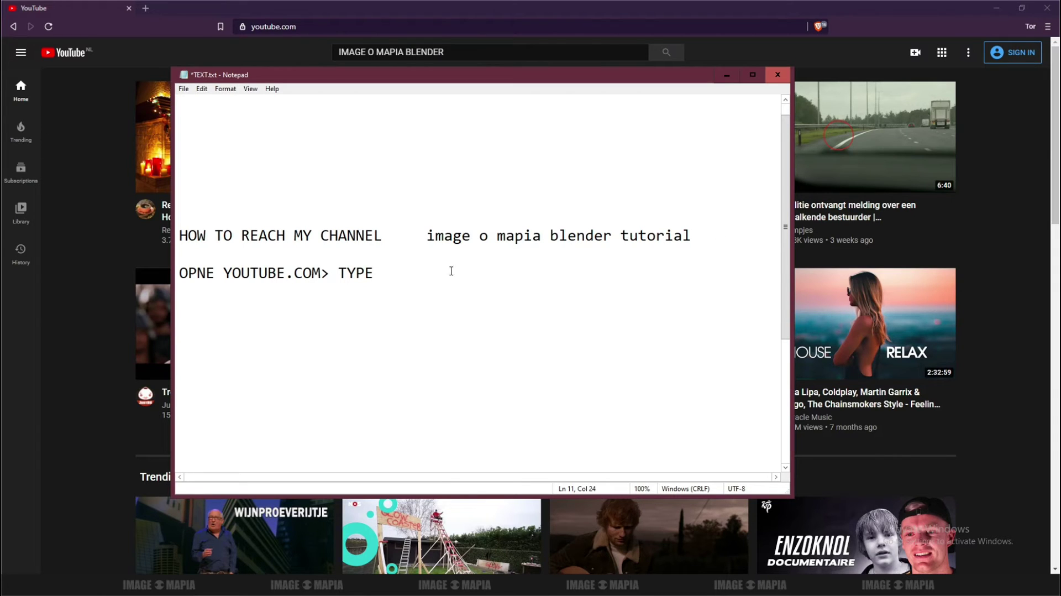
Paste the search phrase after TYPE and finish with 'ON SEARCH BAR> HIT ENTER'
drag(427, 235, 691, 236)
key(ctrl+c)
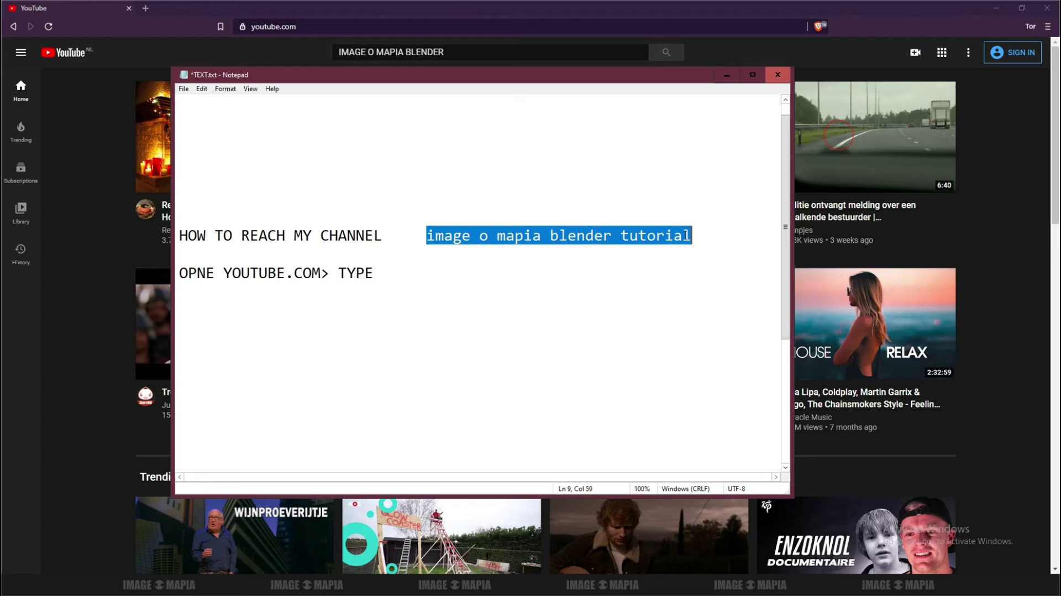
click(389, 271)
key(ctrl+v)
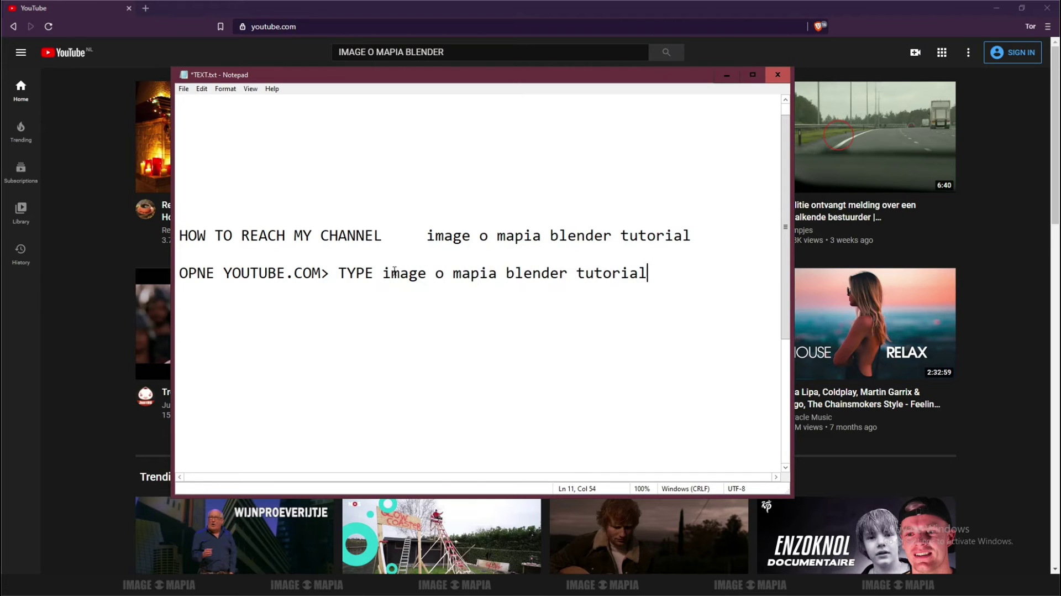
text( ON )
text(SEAR)
text(CH)
key(Return)
text(BA)
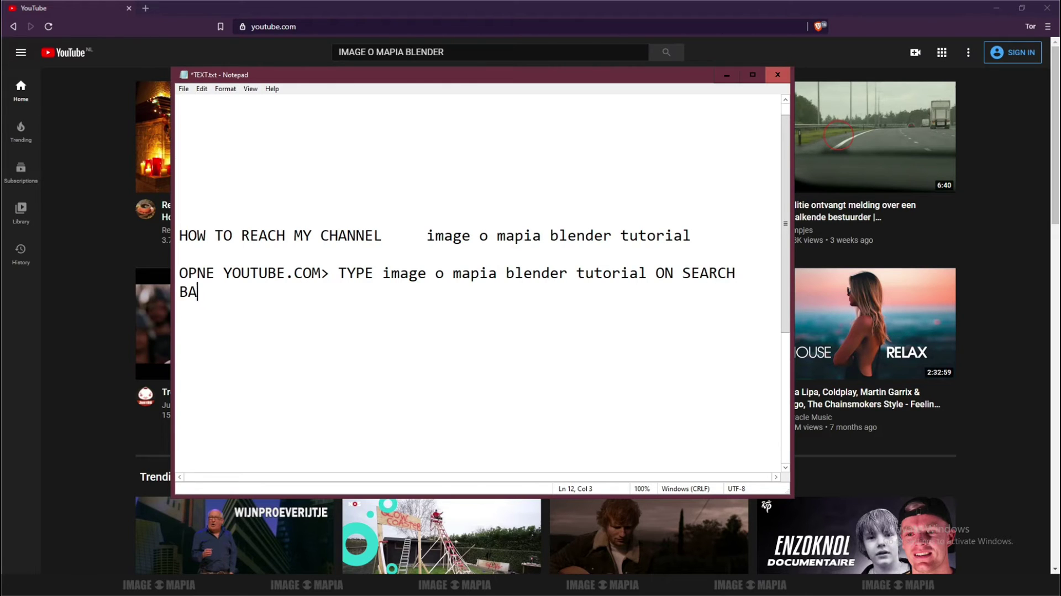
text(R)
drag(427, 235, 613, 237)
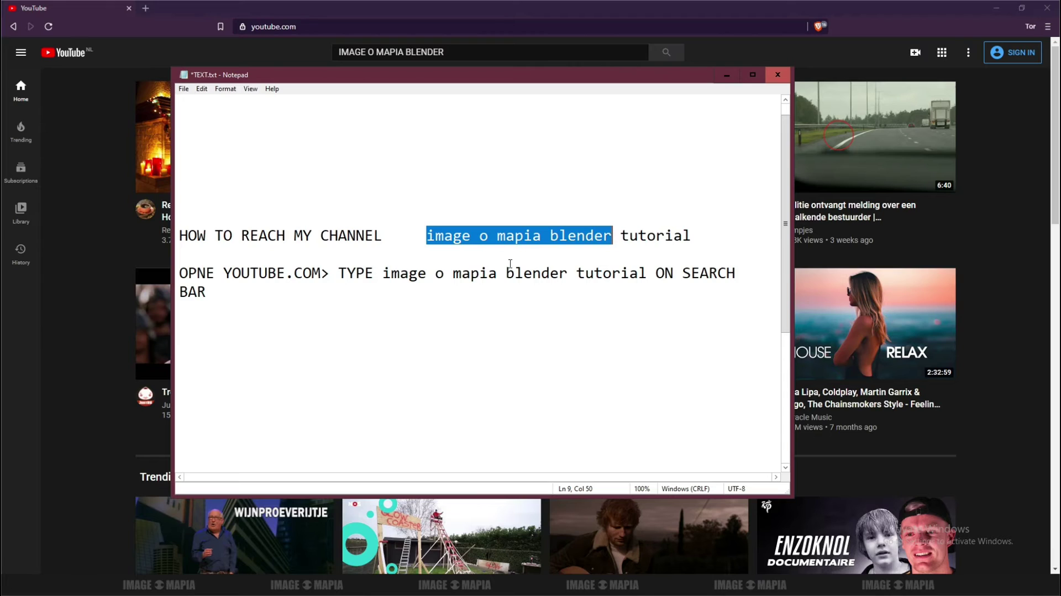
click(219, 295)
text(>)
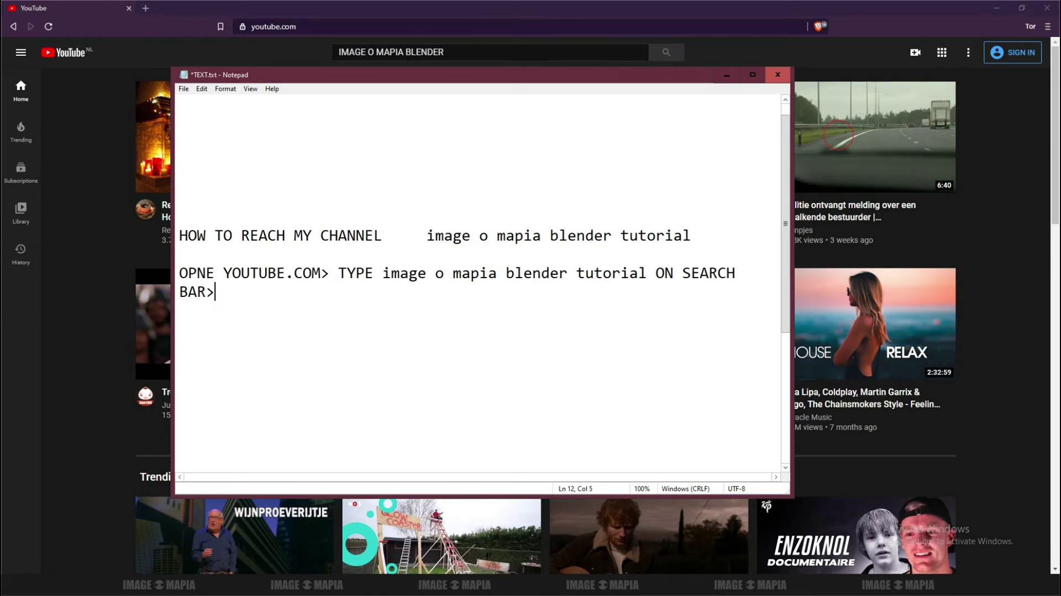
text( HIT E)
text(NTER)
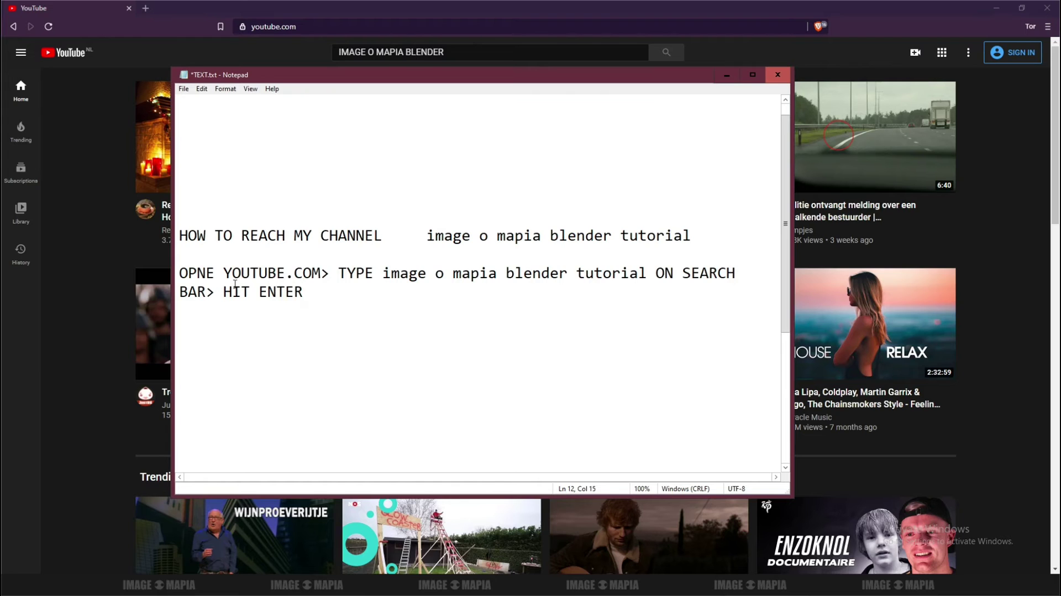
Hide the notes and run the YouTube search for IMAGE O MAPIA BLENDER
click(727, 74)
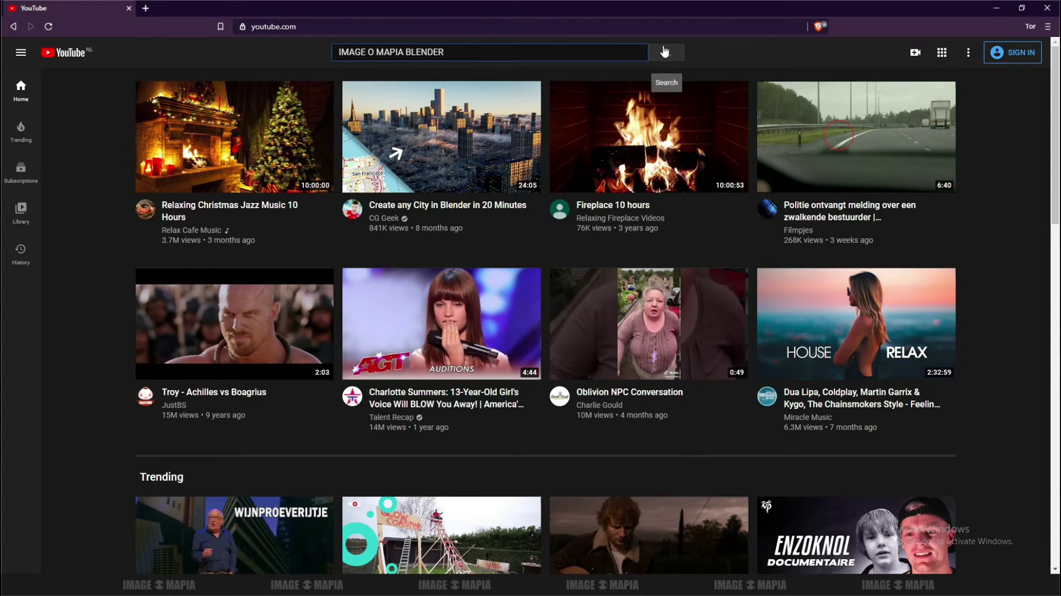
click(665, 52)
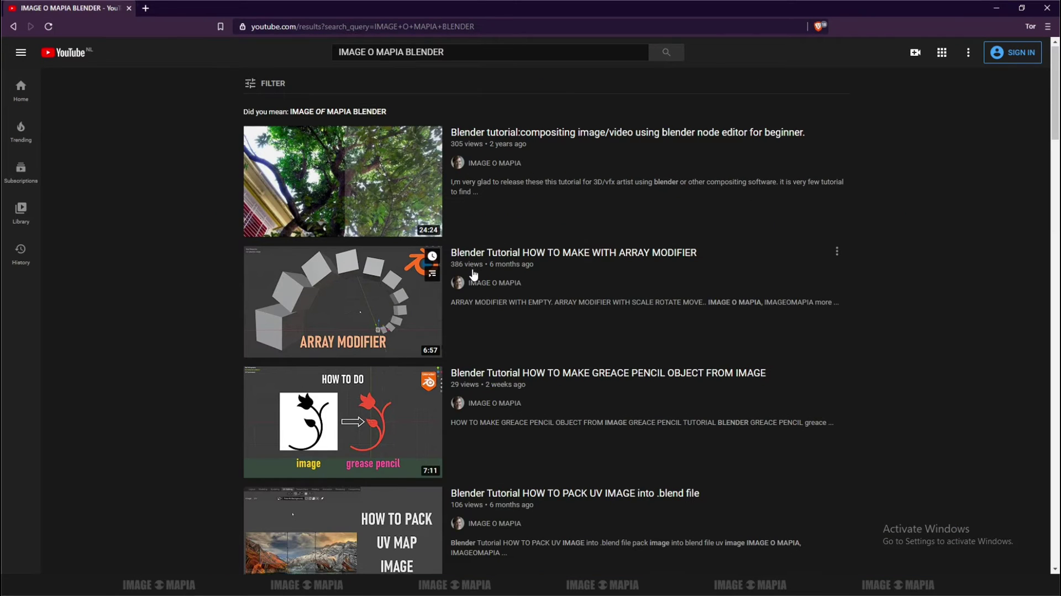
scroll(592, 256, down, 2)
scroll(608, 254, up, 2)
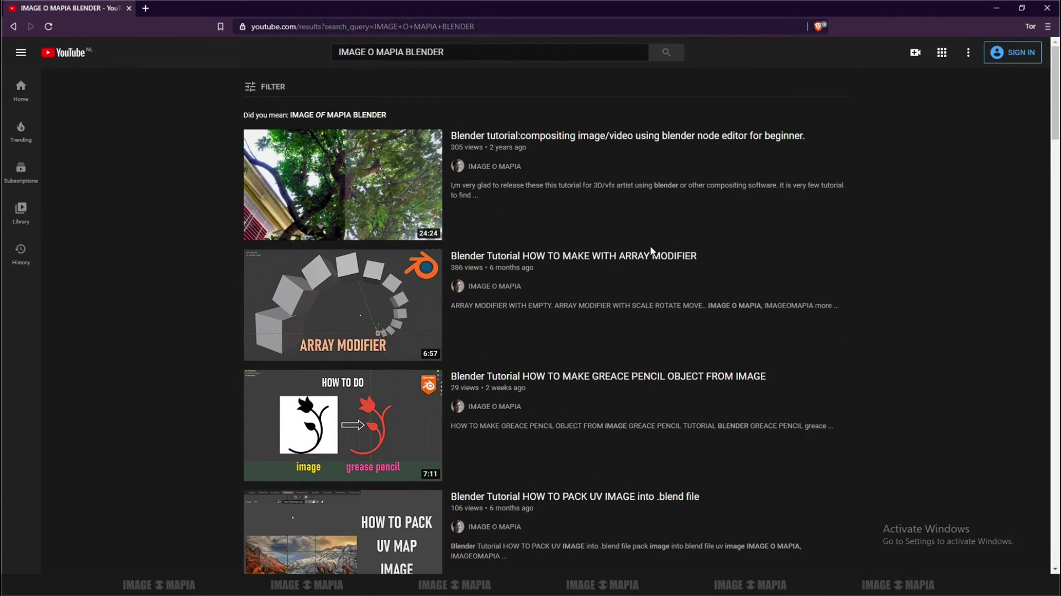
scroll(652, 251, down, 1)
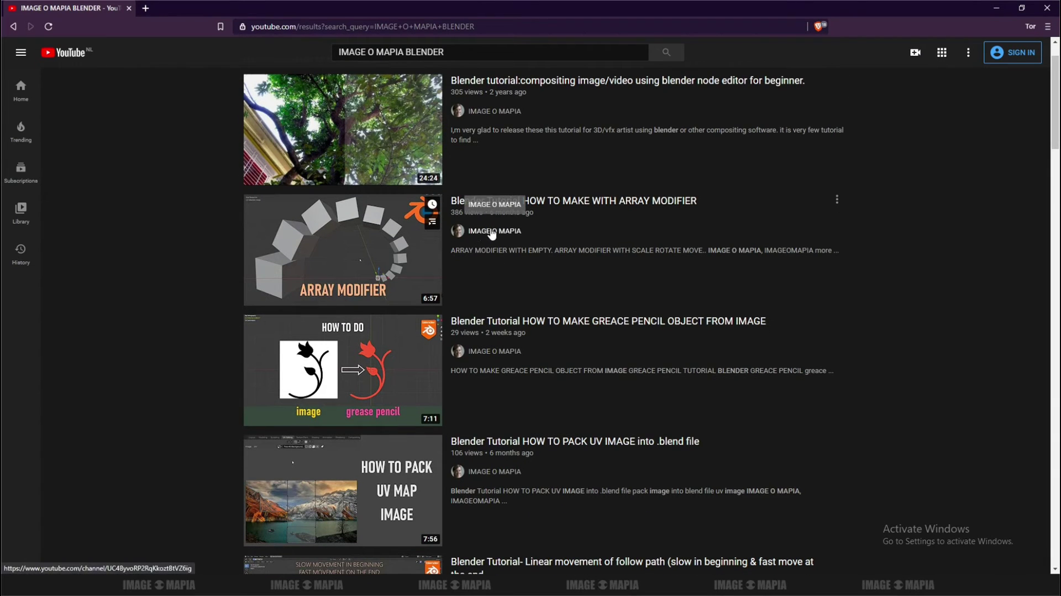
scroll(487, 231, up, 1)
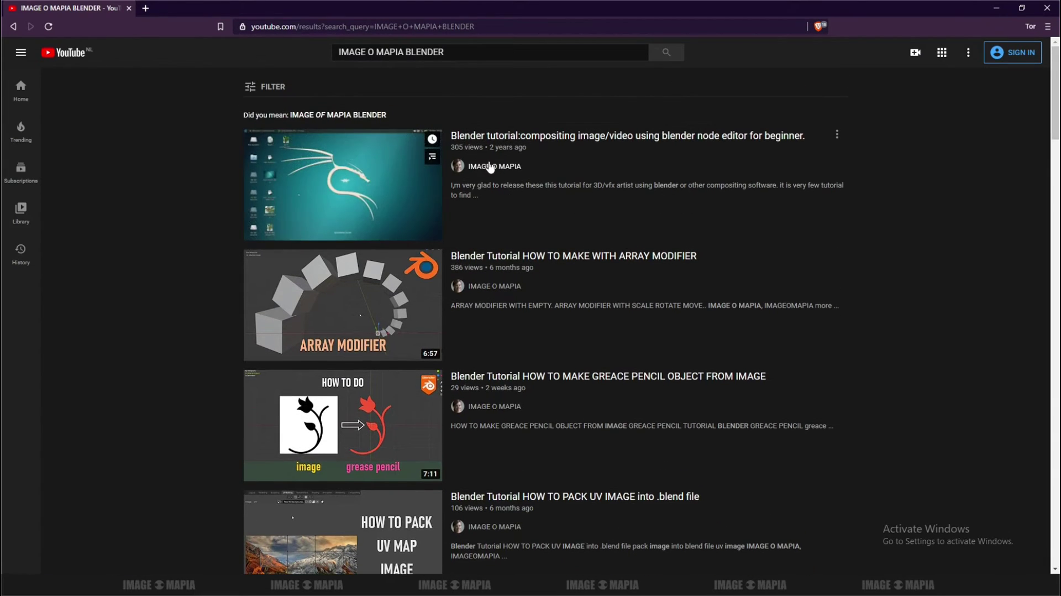
Scroll down through the search results, then back up to the top
scroll(487, 222, down, 3)
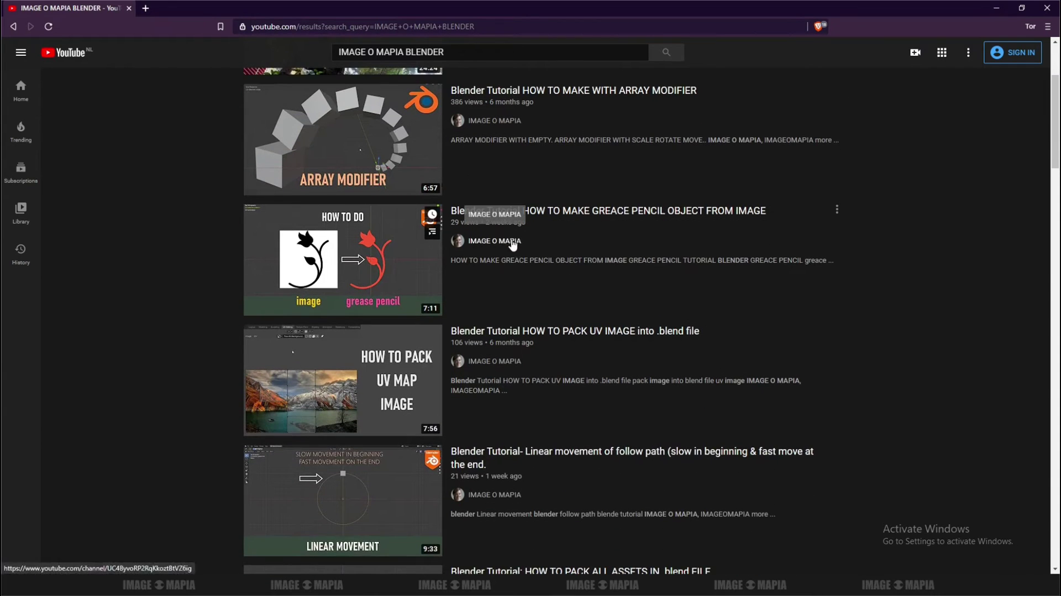
scroll(500, 246, down, 2)
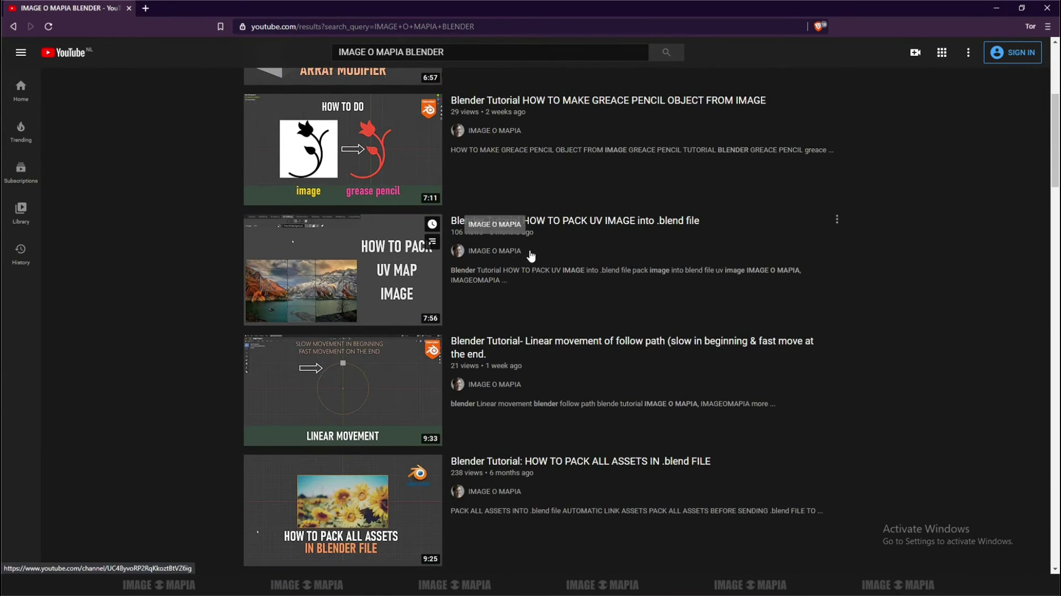
scroll(492, 266, down, 2)
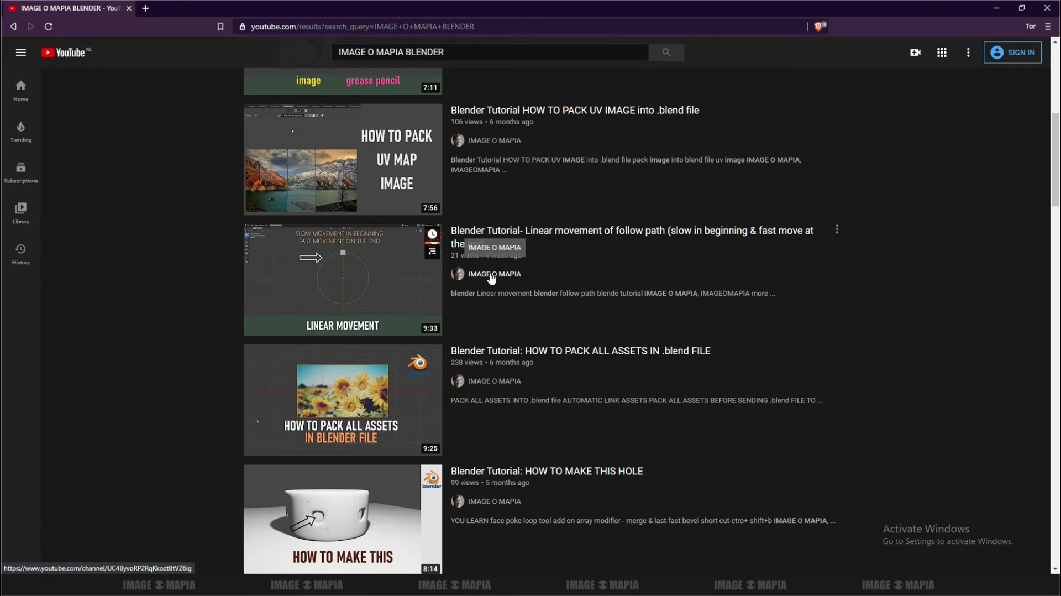
scroll(486, 276, down, 3)
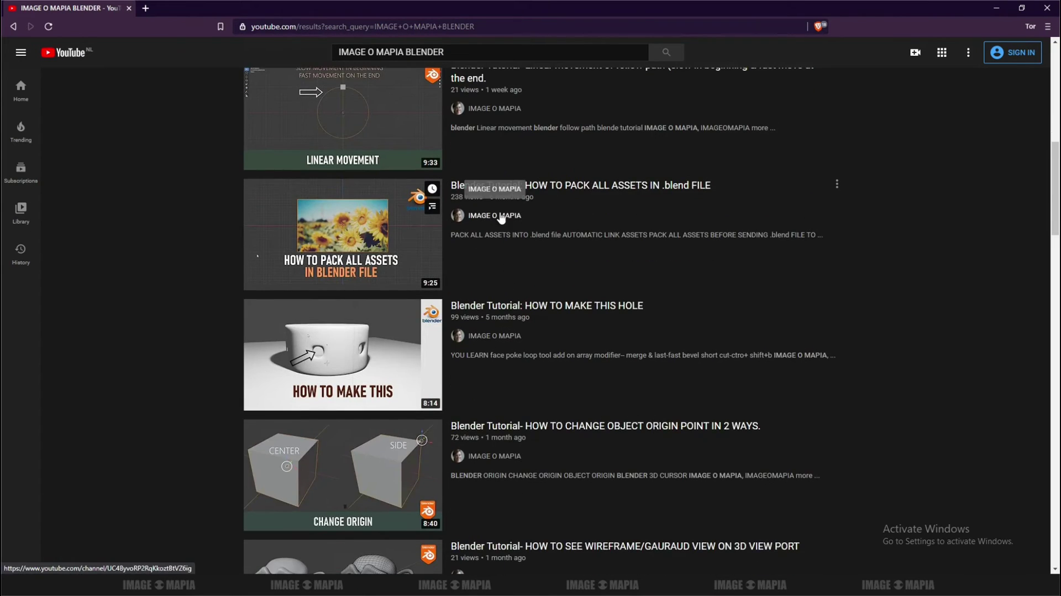
scroll(485, 248, down, 2)
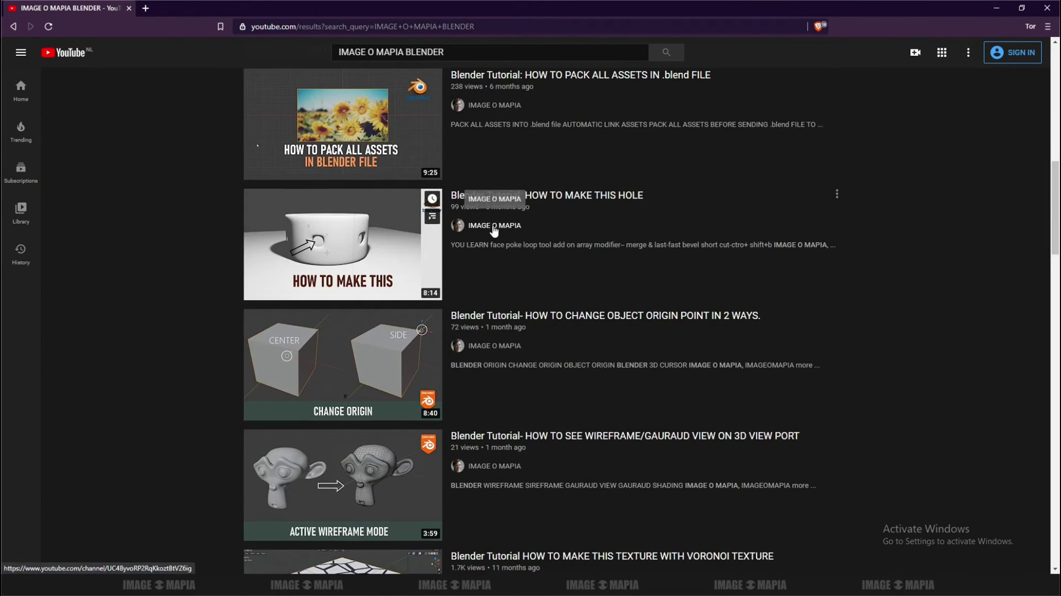
scroll(494, 231, down, 5)
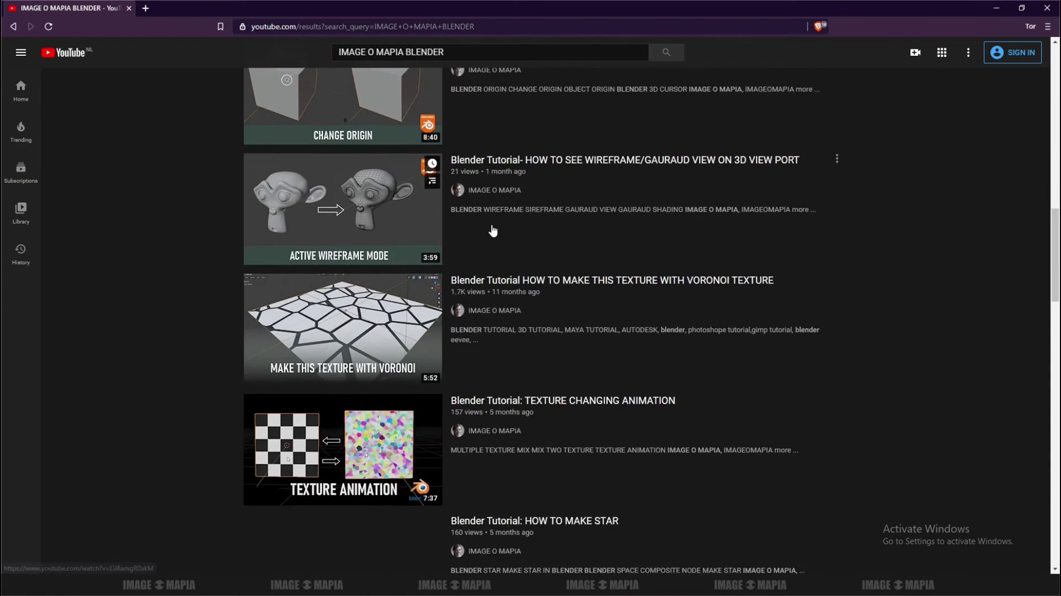
scroll(493, 231, down, 2)
scroll(492, 231, down, 2)
scroll(492, 231, down, 1)
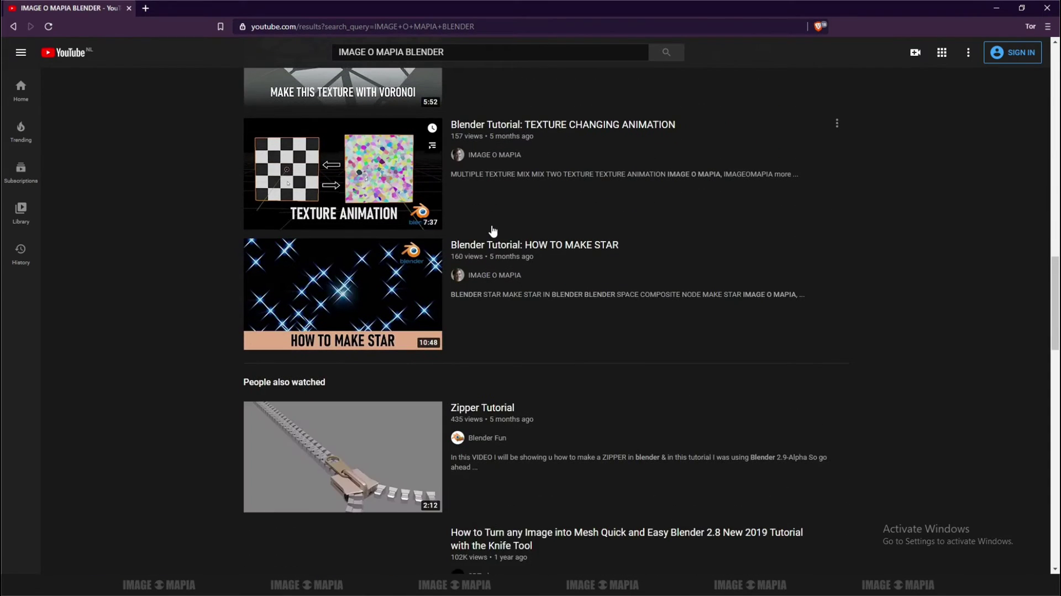
scroll(492, 231, down, 1)
scroll(493, 231, up, 1)
scroll(492, 232, up, 6)
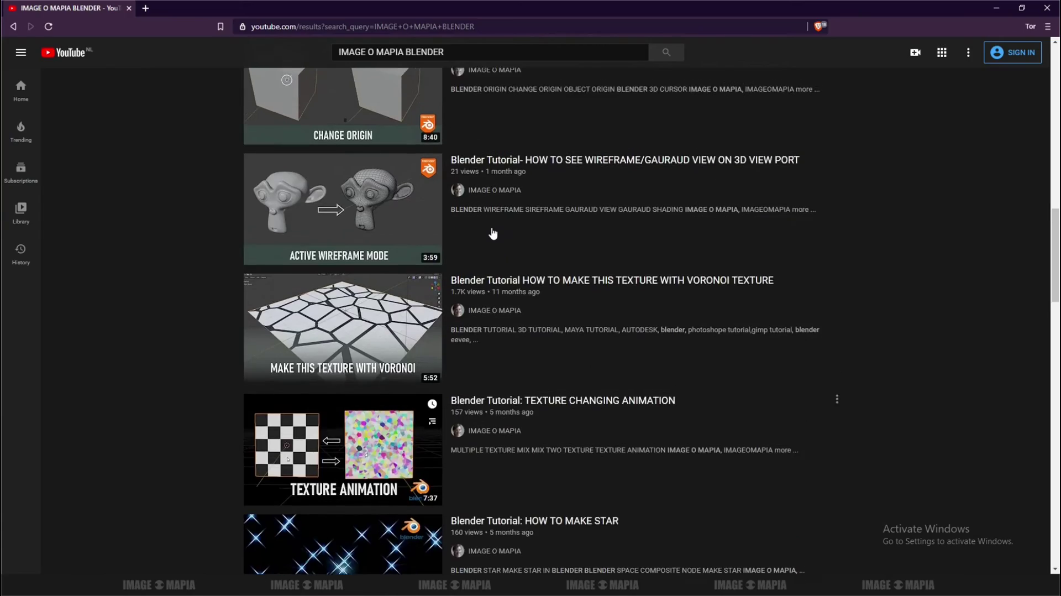
scroll(492, 232, up, 5)
scroll(492, 233, up, 5)
scroll(492, 232, up, 2)
scroll(492, 232, up, 3)
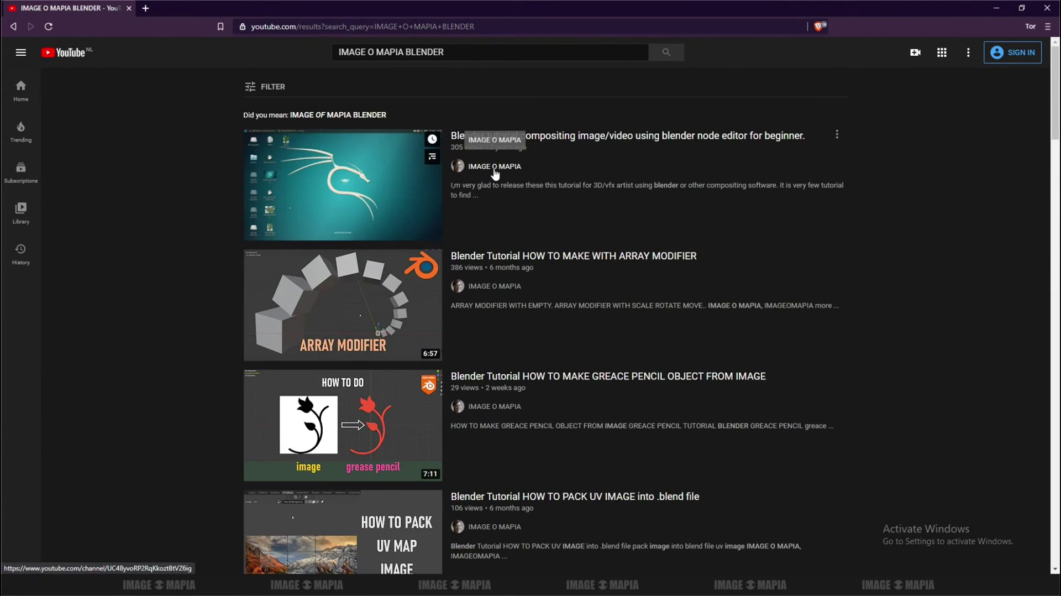
Open the IMAGE O MAPIA channel page and note 'GO TO BLENDER TUTORIAL SECTION', then hide Notepad
click(495, 172)
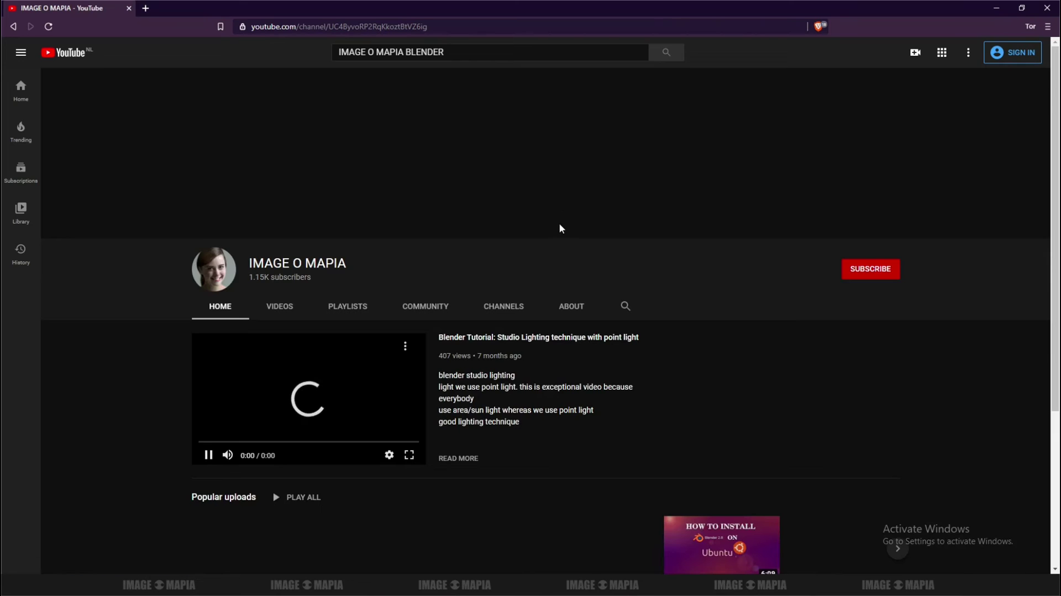
scroll(478, 225, down, 2)
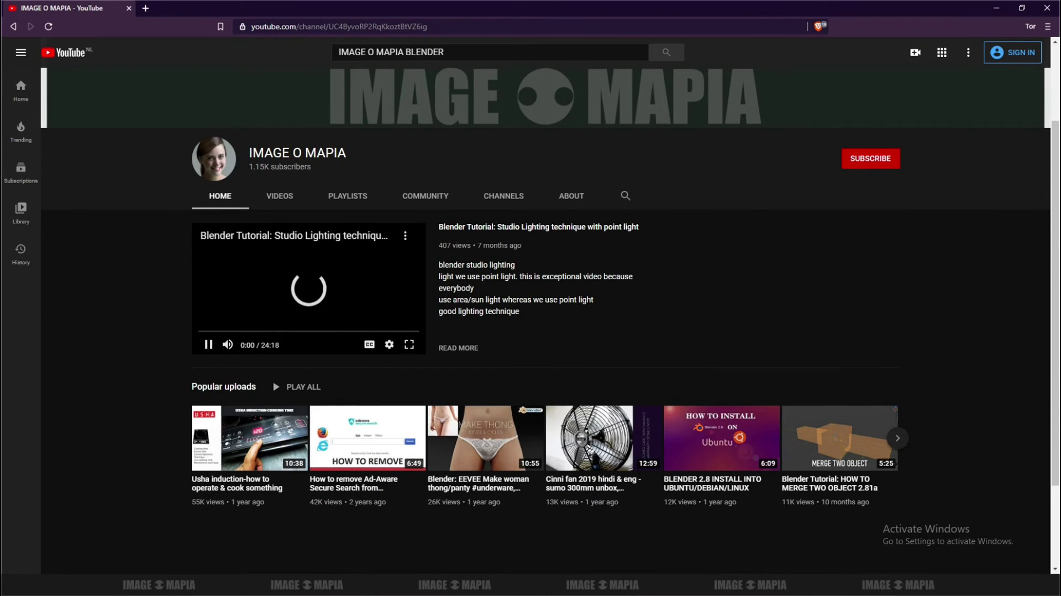
click(789, 575)
text(BAR> HIT ENTER>)
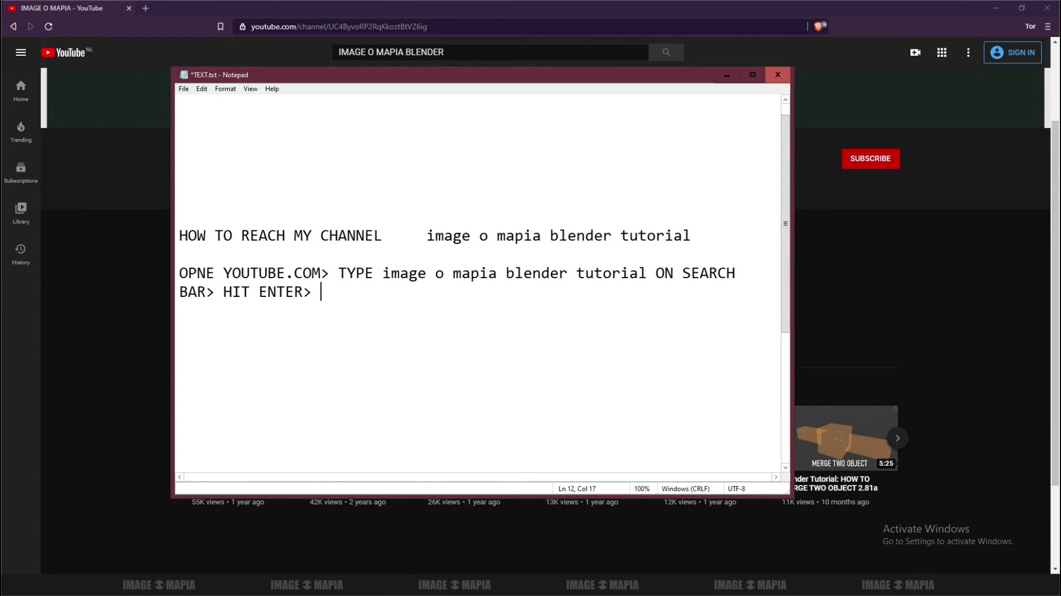
text(GO)
text( TO BLEND)
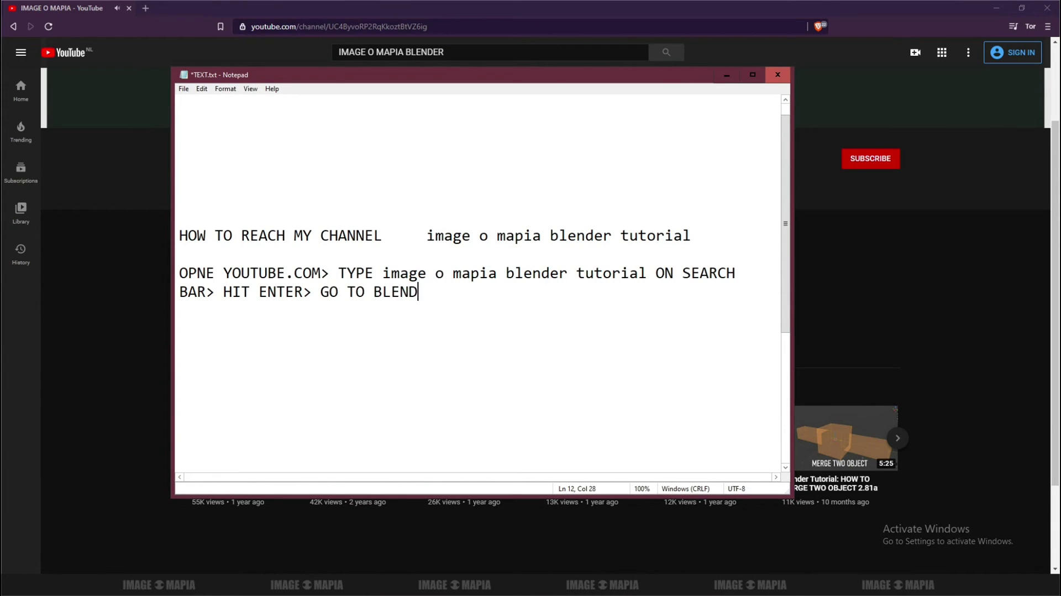
text(ER T;UTO)
key(BackSpace)
key(BackSpace)
key(BackSpace)
text(TORIAL)
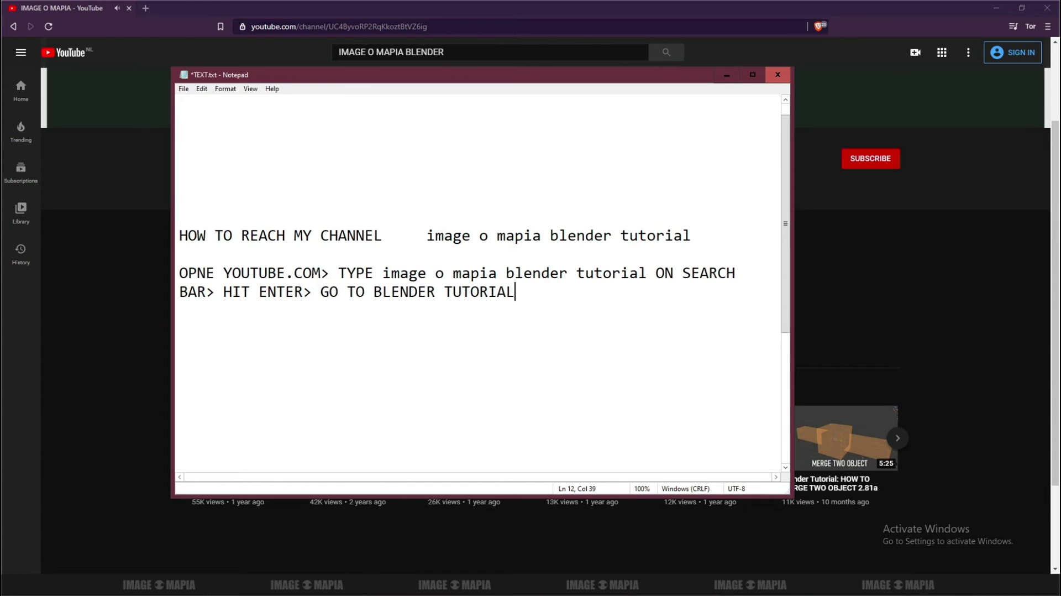
text( SECTION>)
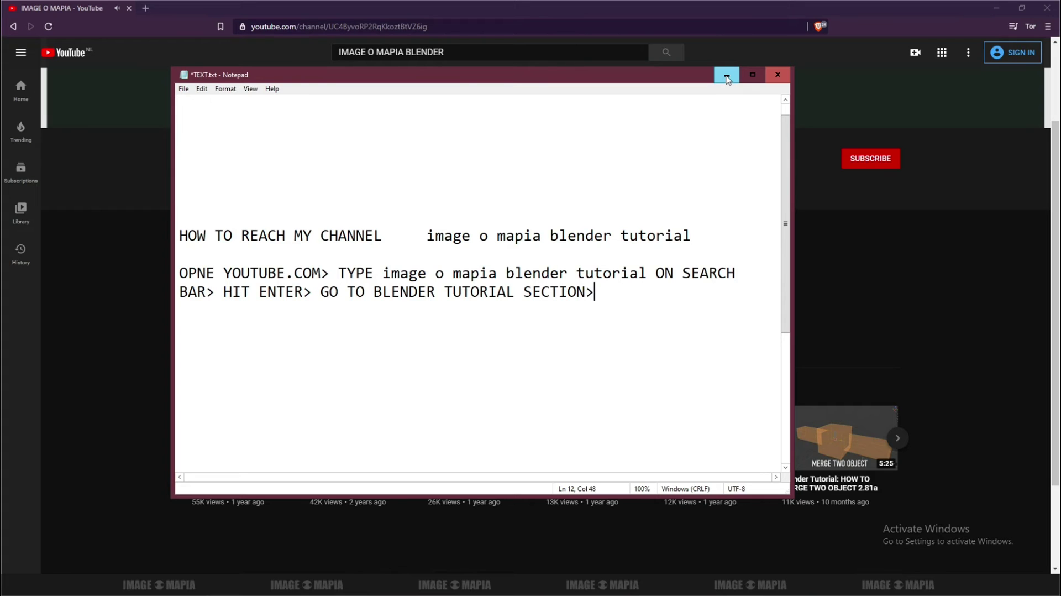
click(728, 78)
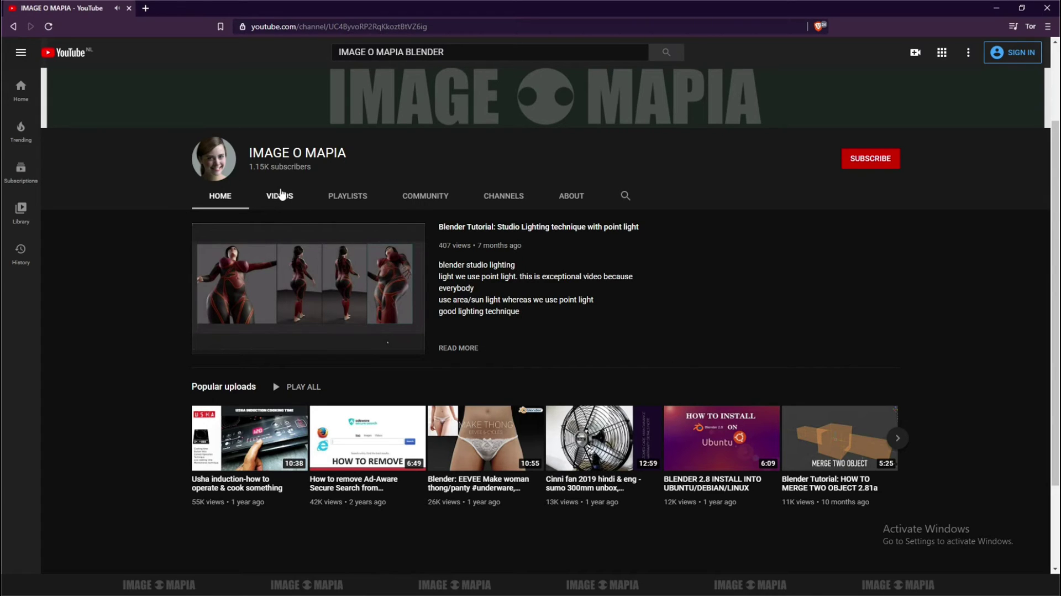
Show the channel's Videos tab and add 'GO TO PLAYLIST>' to the notes
click(280, 198)
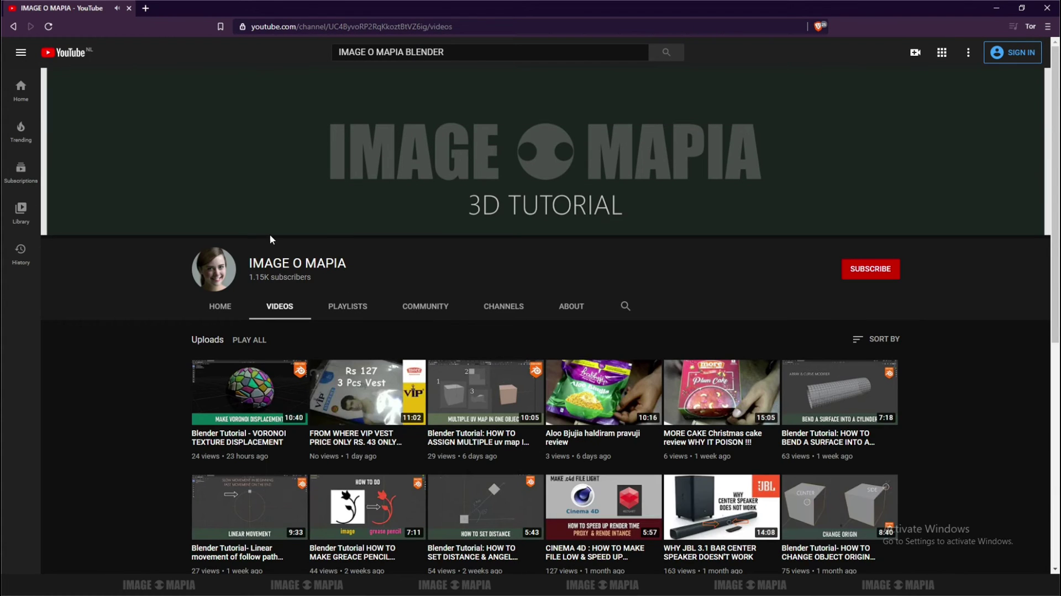
scroll(321, 237, down, 2)
key(alt+Tab)
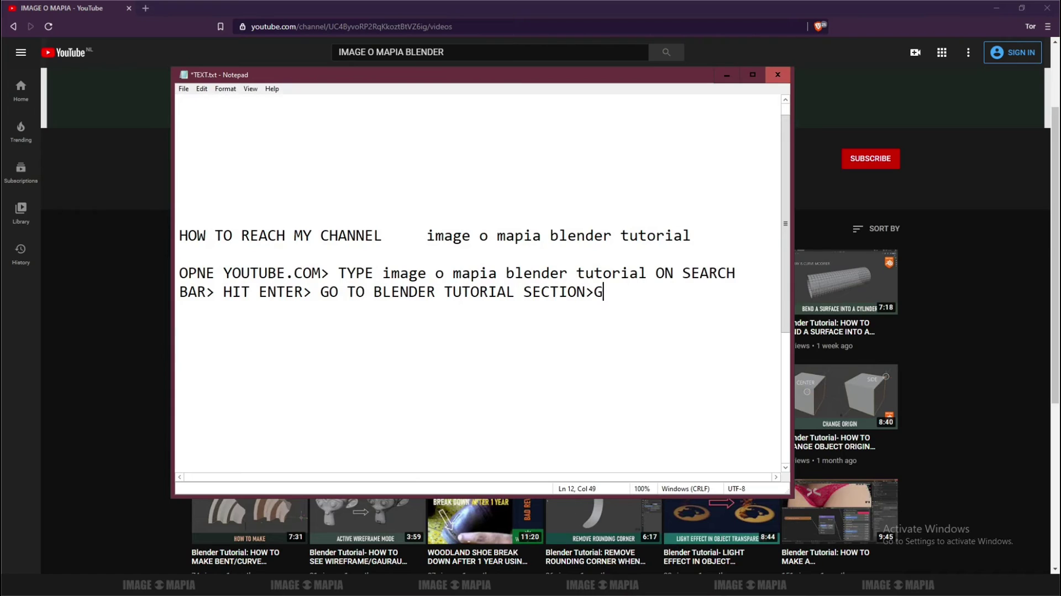
text(O TO PLAYL)
text(IST>)
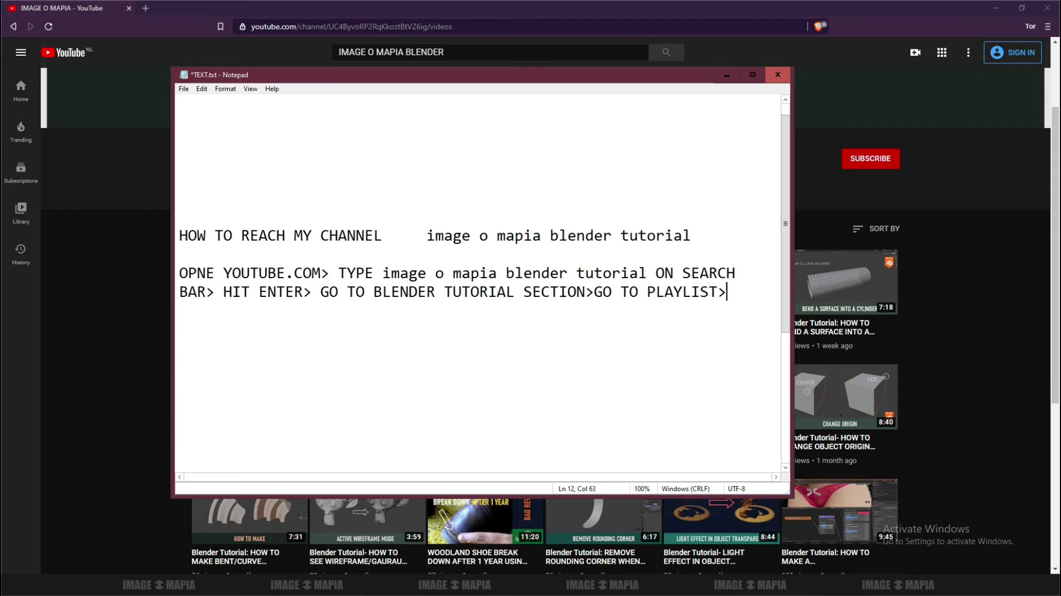
key(Return)
click(727, 76)
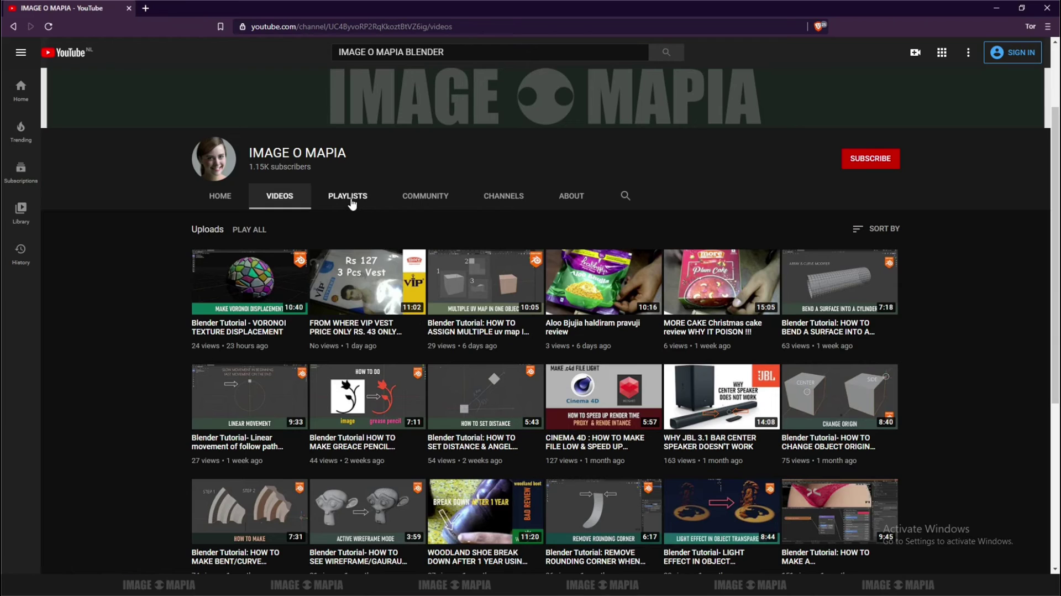
Show the Playlists grid and add 'CLICK ON BLENDER TUTORIAL/3D' to the notes before hiding them
click(351, 200)
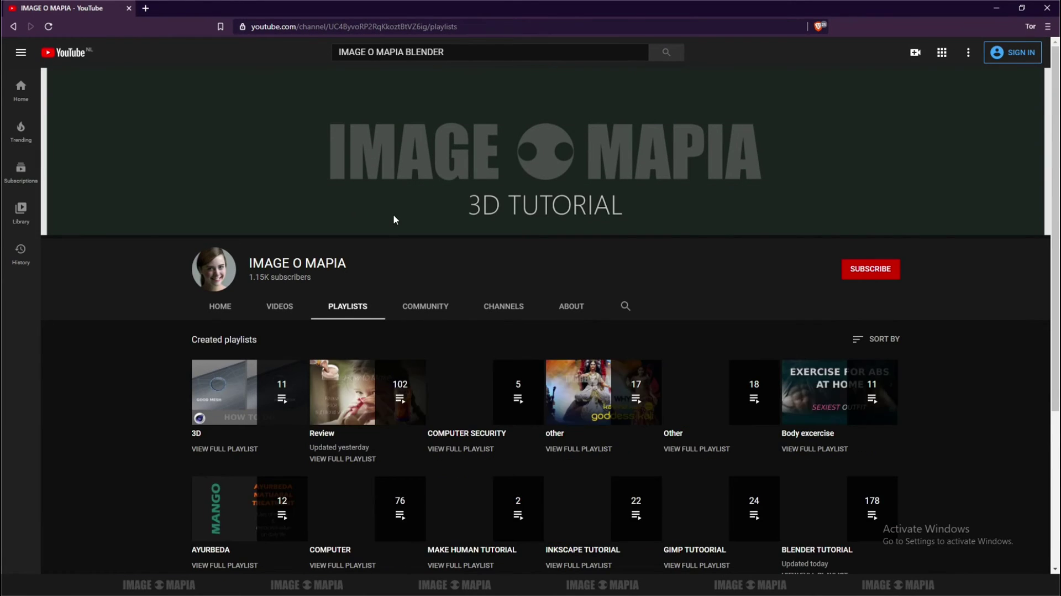
scroll(393, 218, down, 3)
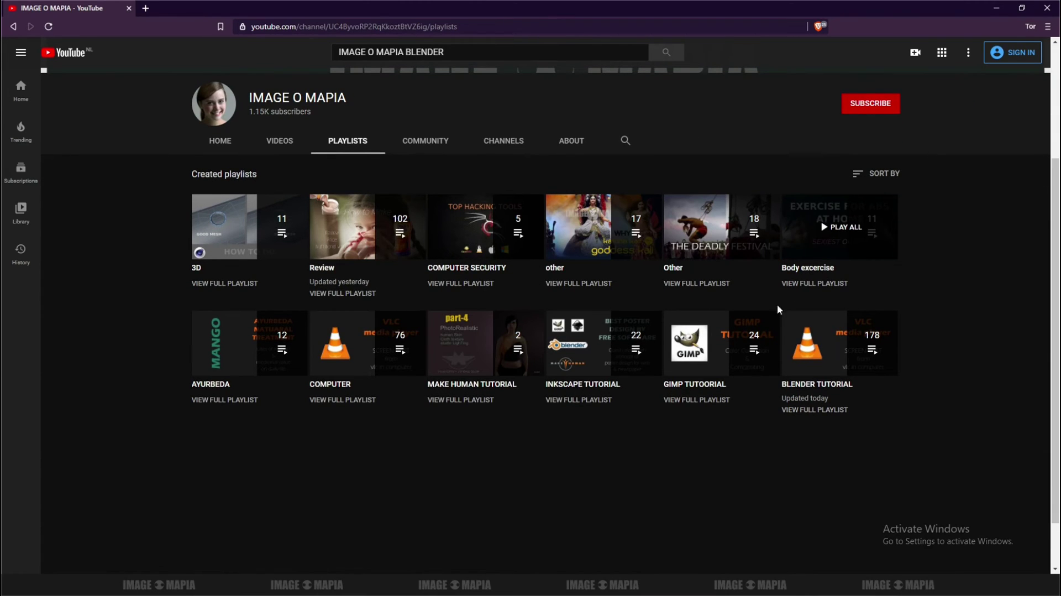
mouse_move(839, 343)
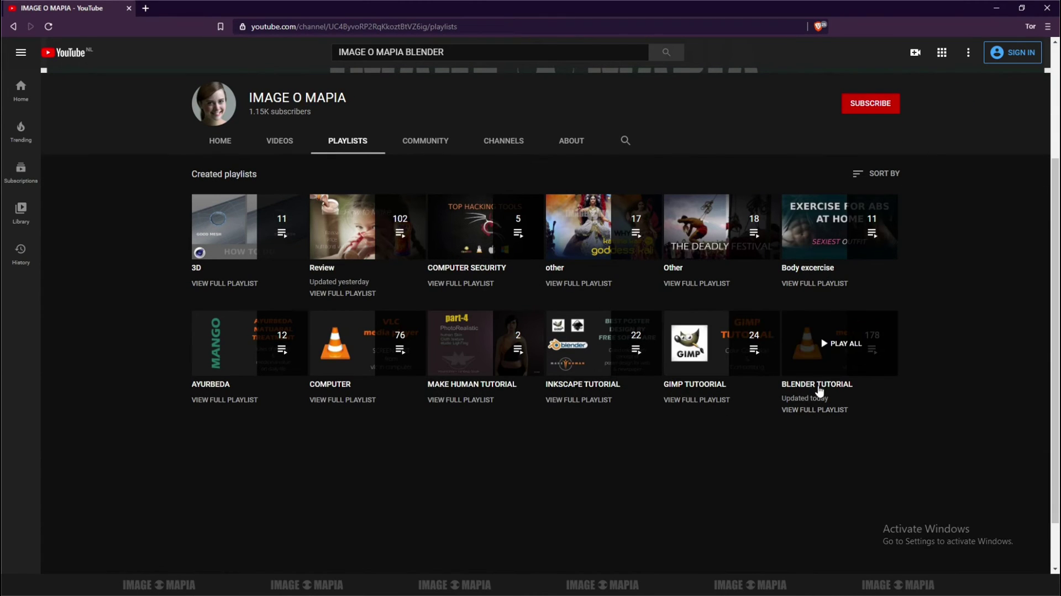
scroll(818, 387, down, 1)
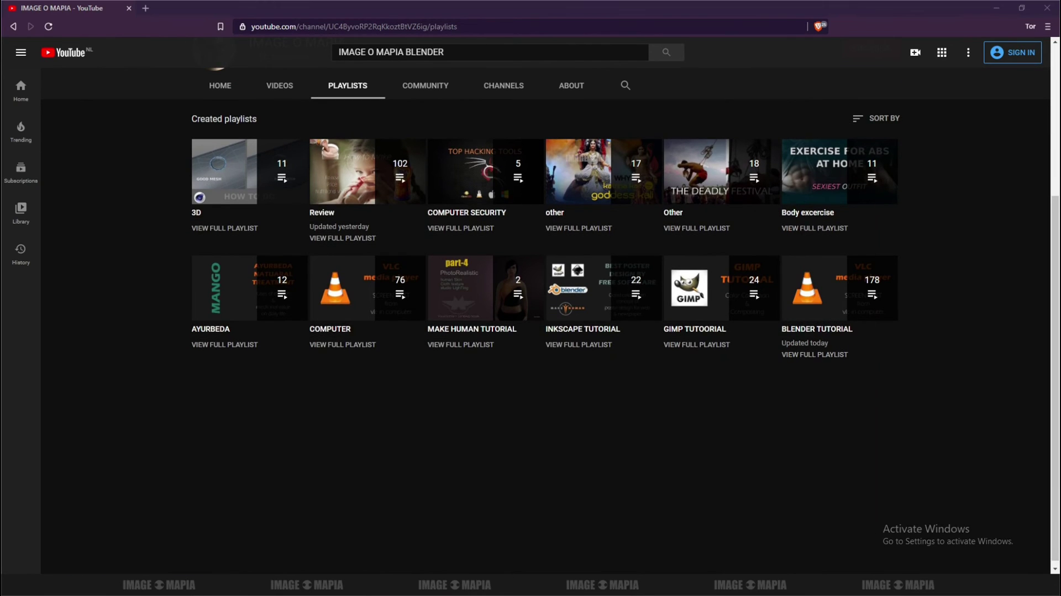
key(alt+Tab)
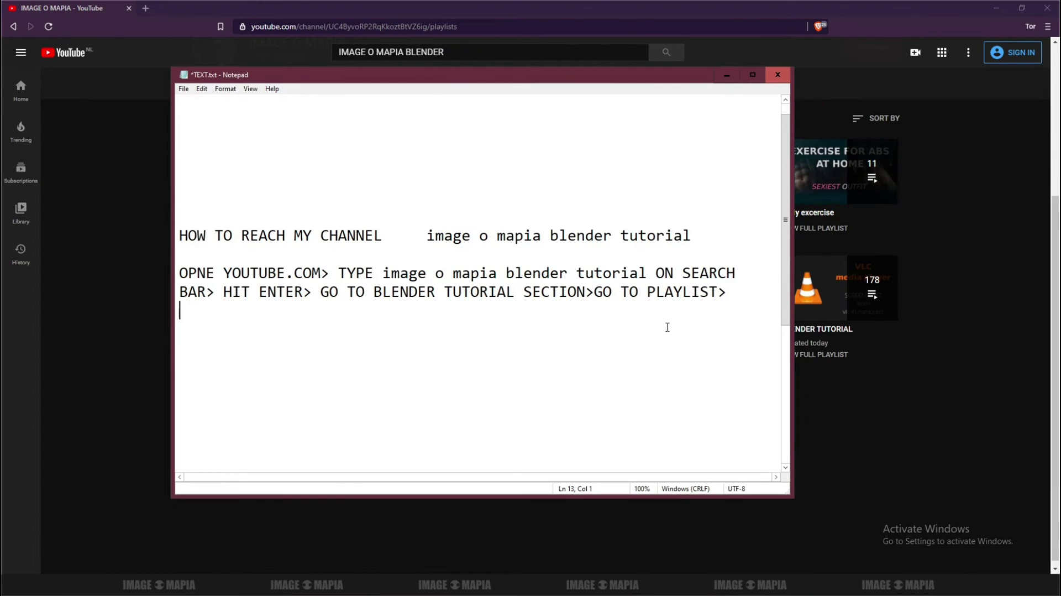
text(LICK ON )
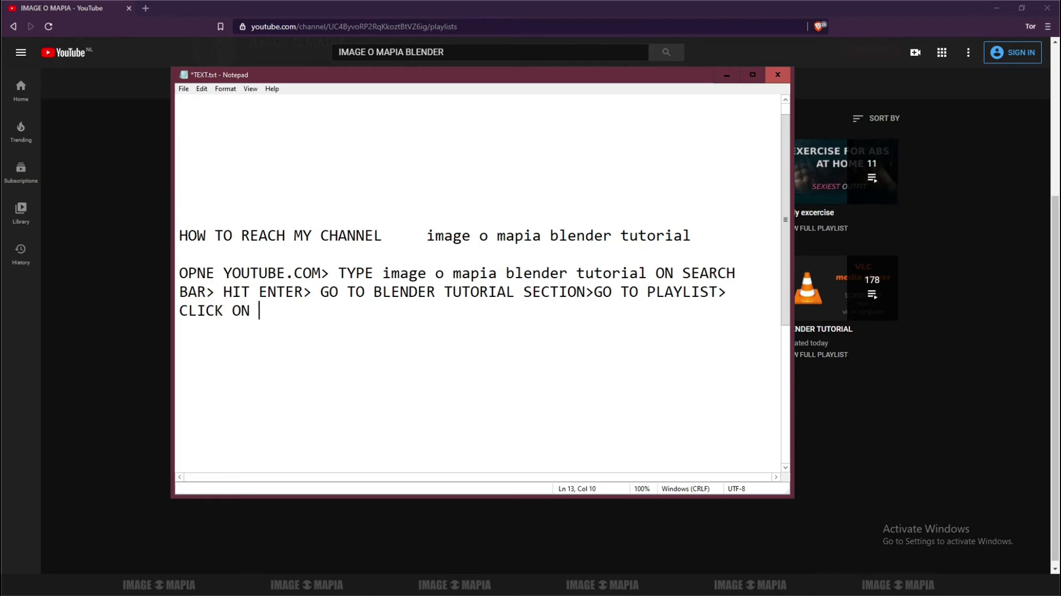
text(BLENDER T)
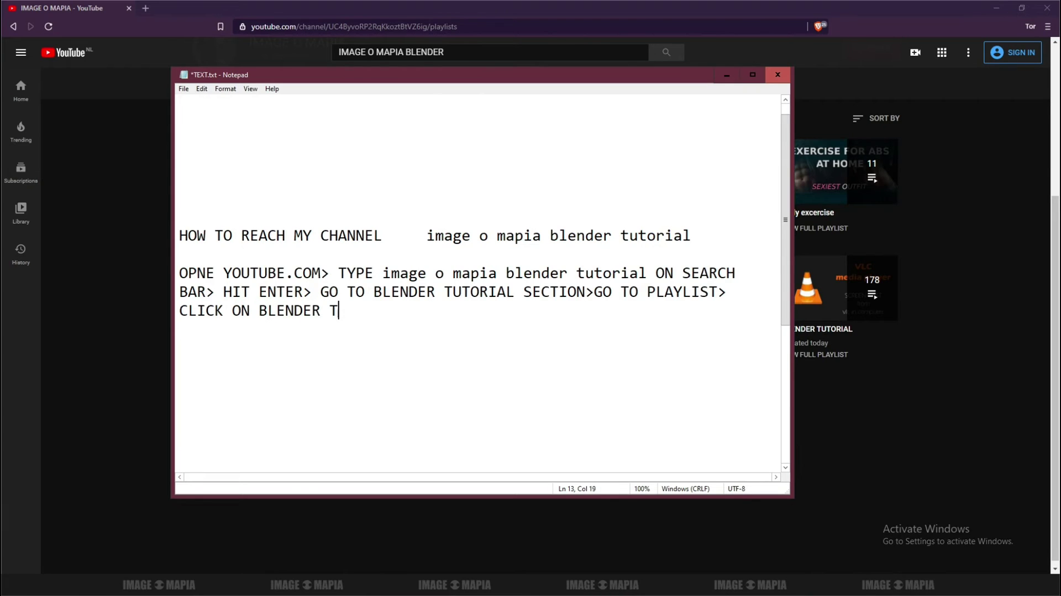
text(UTORIAL/)
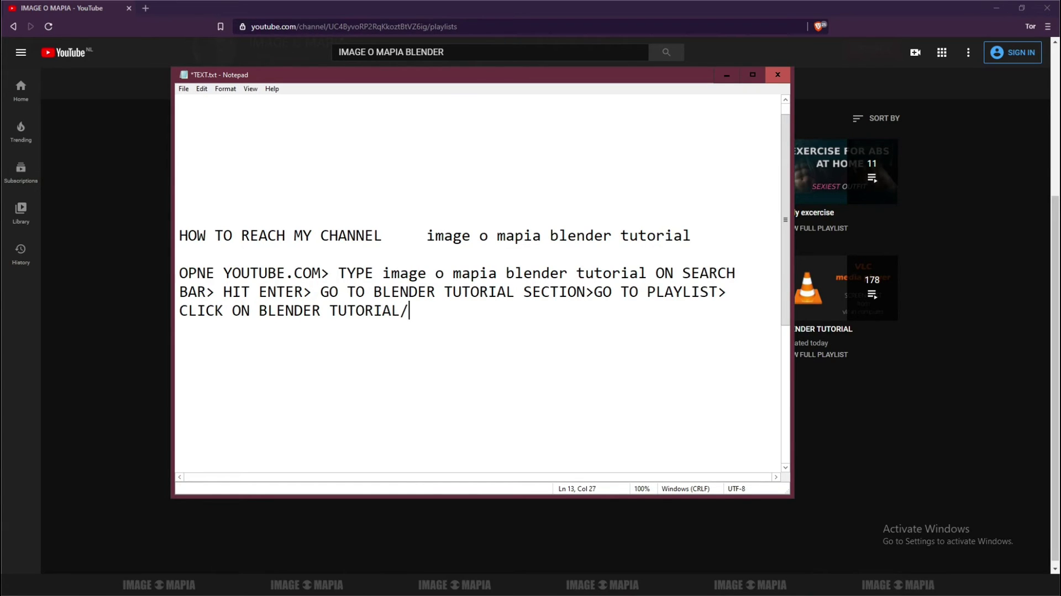
text(3D)
drag(586, 82, 564, 132)
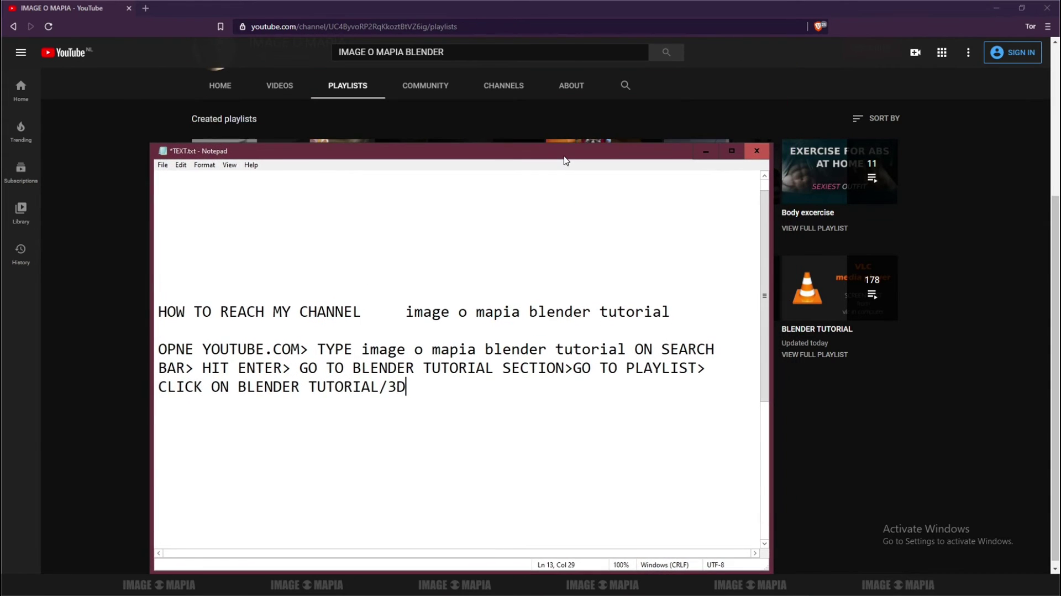
click(703, 131)
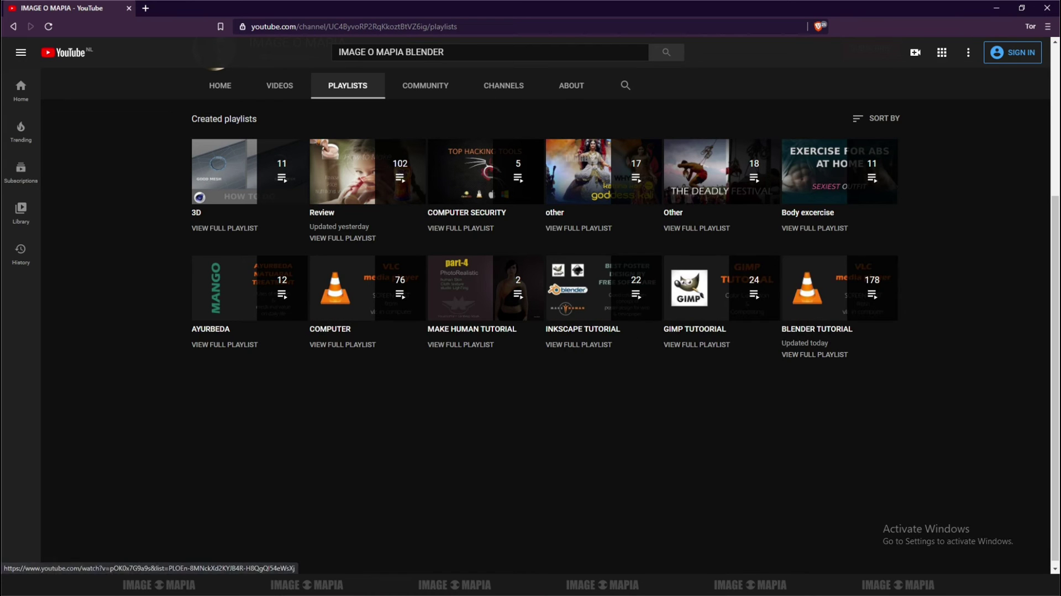
Open the BLENDER TUTORIAL playlist in YouTube and pause its first video
key(alt+Tab)
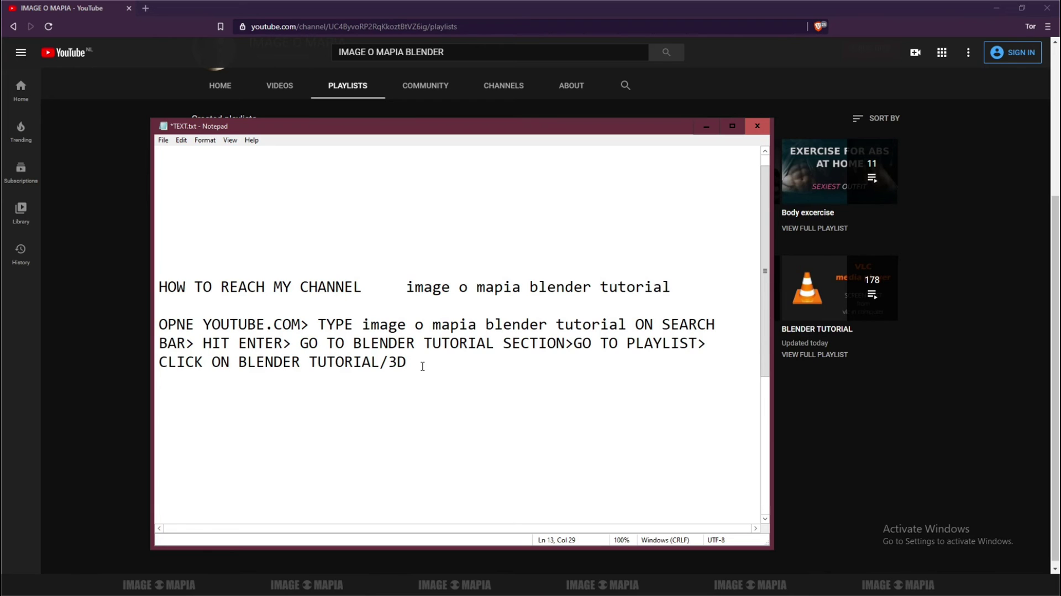
click(707, 126)
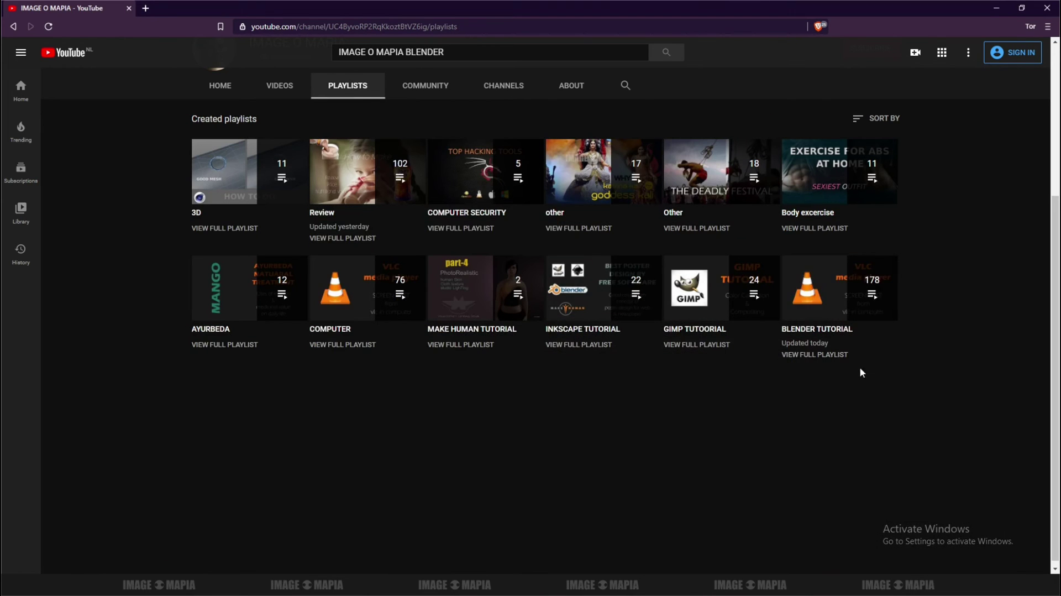
click(817, 330)
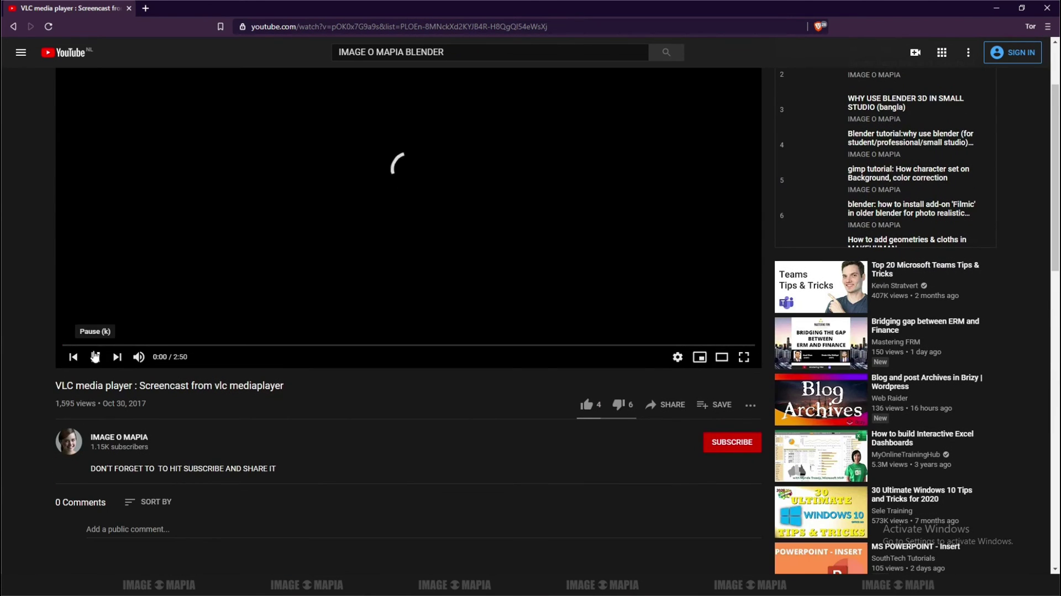
click(95, 356)
Dismiss the signed-out notice with GOT IT
scroll(901, 210, down, 1)
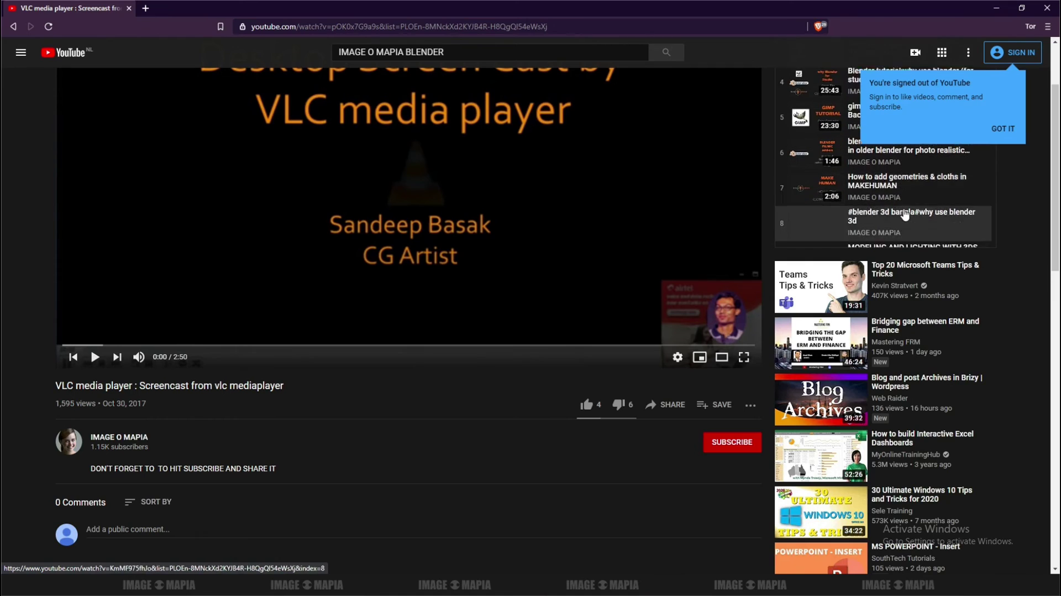
scroll(906, 199, down, 1)
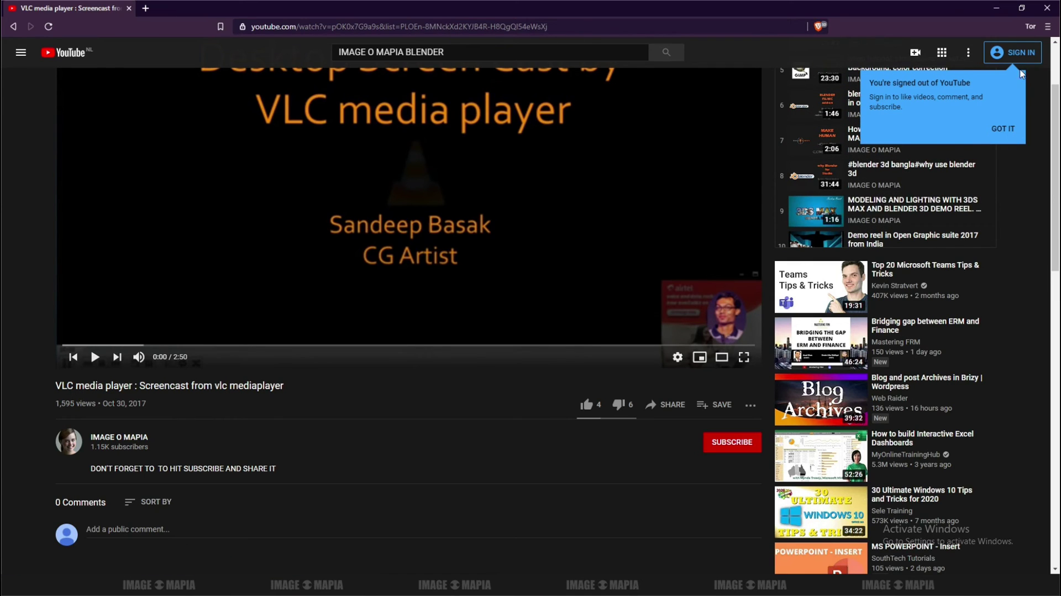
click(1006, 130)
scroll(887, 136, up, 2)
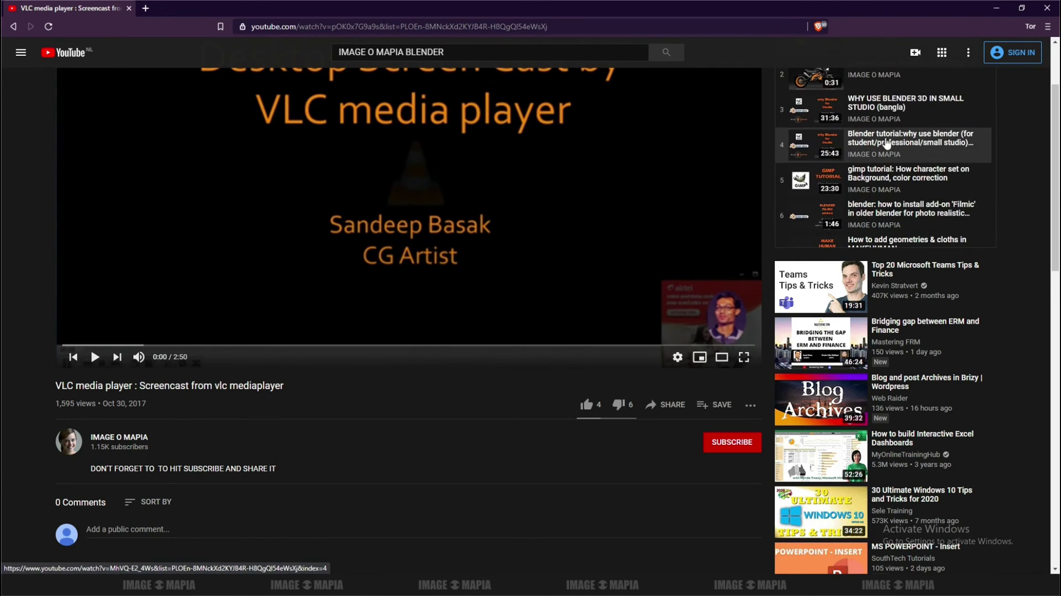
scroll(883, 132, up, 1)
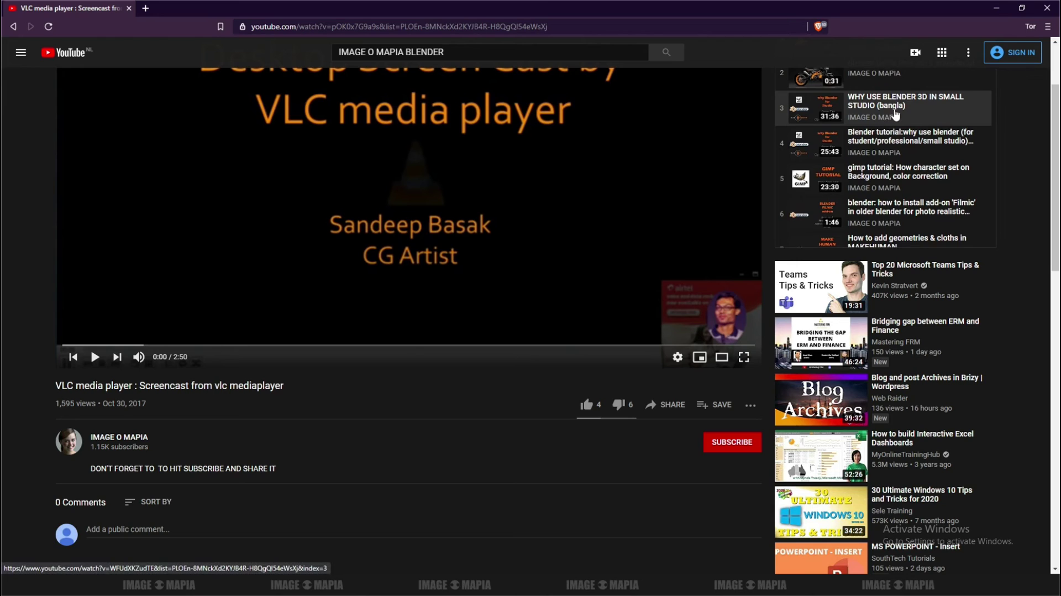
Scroll the playlist's Blender tutorials down past item 118, to around 120
scroll(892, 119, down, 1)
scroll(907, 144, down, 1)
scroll(923, 199, down, 2)
scroll(937, 243, down, 1)
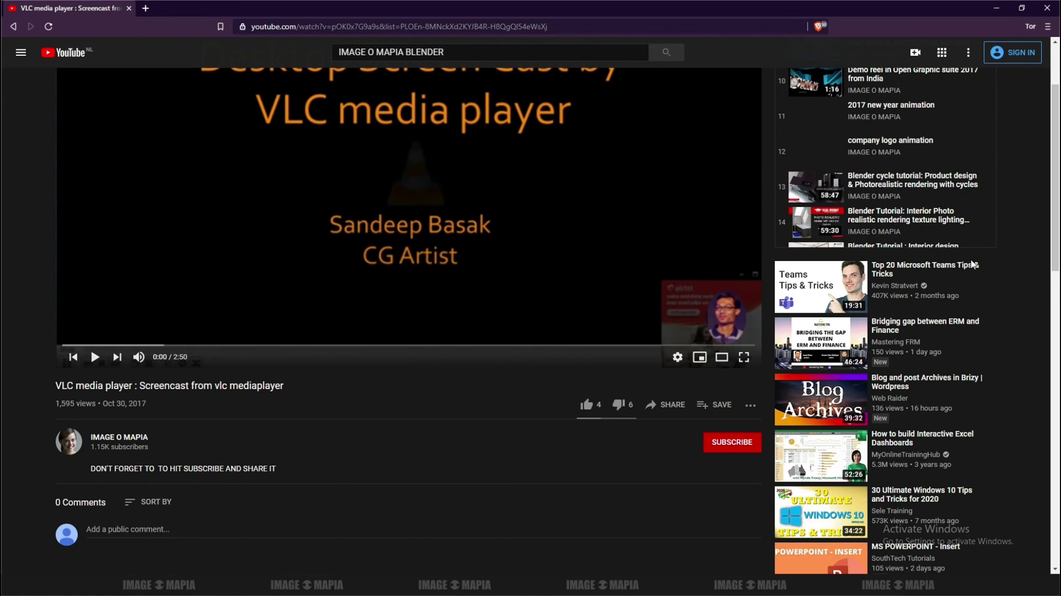
scroll(895, 186, down, 1)
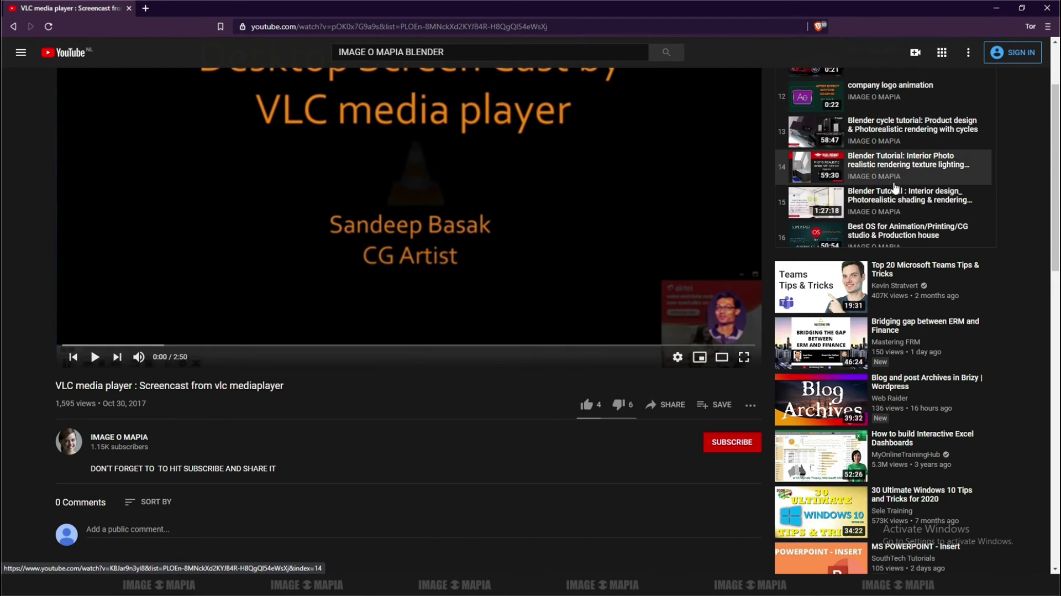
scroll(885, 182, down, 1)
scroll(863, 177, down, 1)
scroll(835, 169, down, 1)
scroll(813, 163, down, 1)
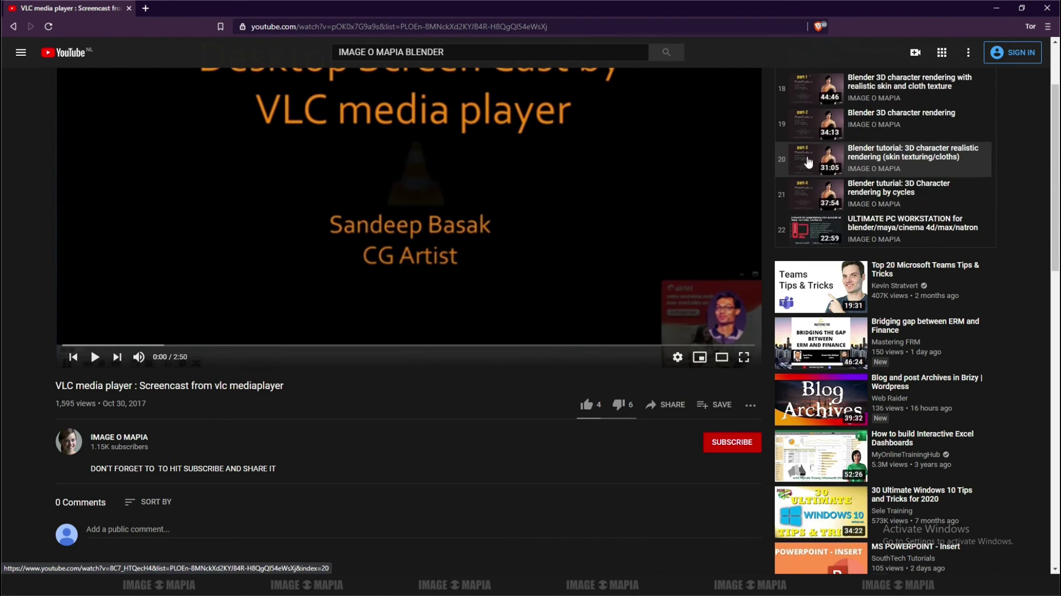
scroll(856, 205, down, 1)
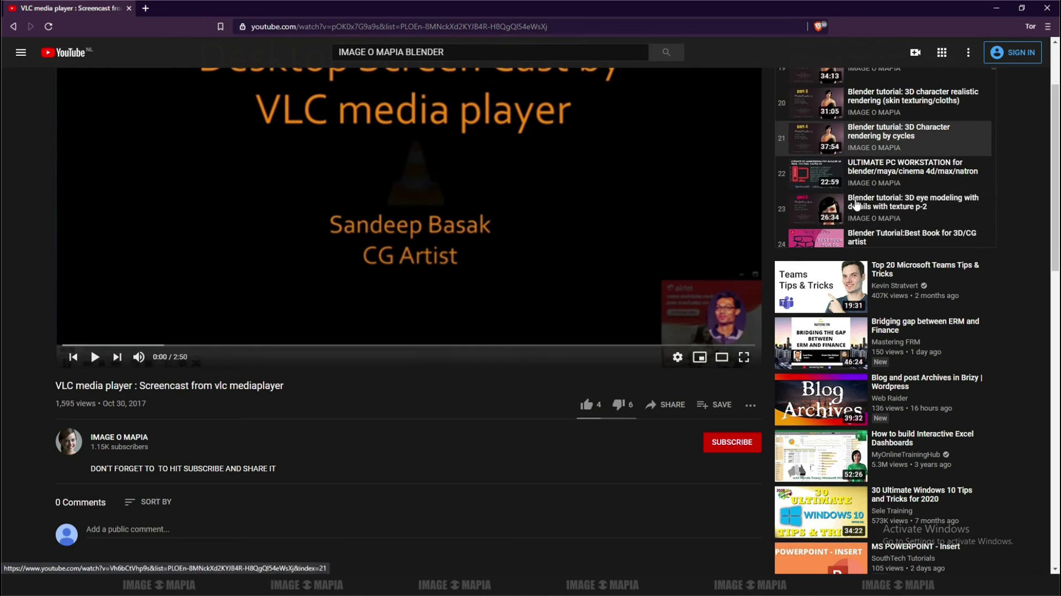
scroll(857, 204, down, 1)
scroll(858, 203, down, 1)
scroll(859, 203, down, 1)
scroll(863, 202, down, 1)
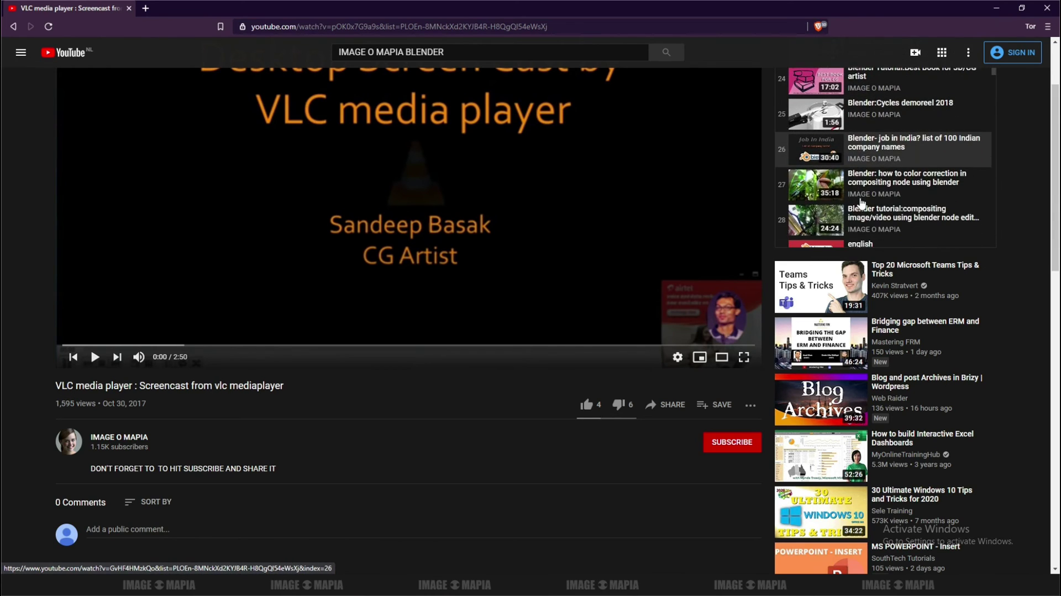
scroll(862, 203, down, 2)
scroll(862, 203, down, 1)
scroll(861, 202, down, 2)
scroll(861, 203, down, 1)
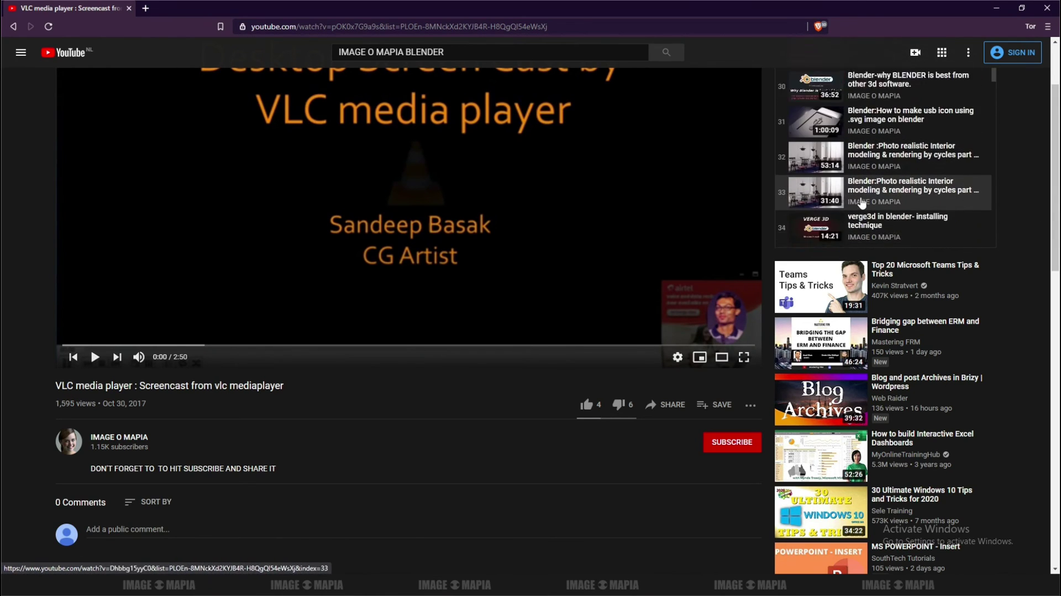
scroll(861, 203, down, 3)
scroll(861, 203, down, 1)
scroll(861, 203, down, 1)
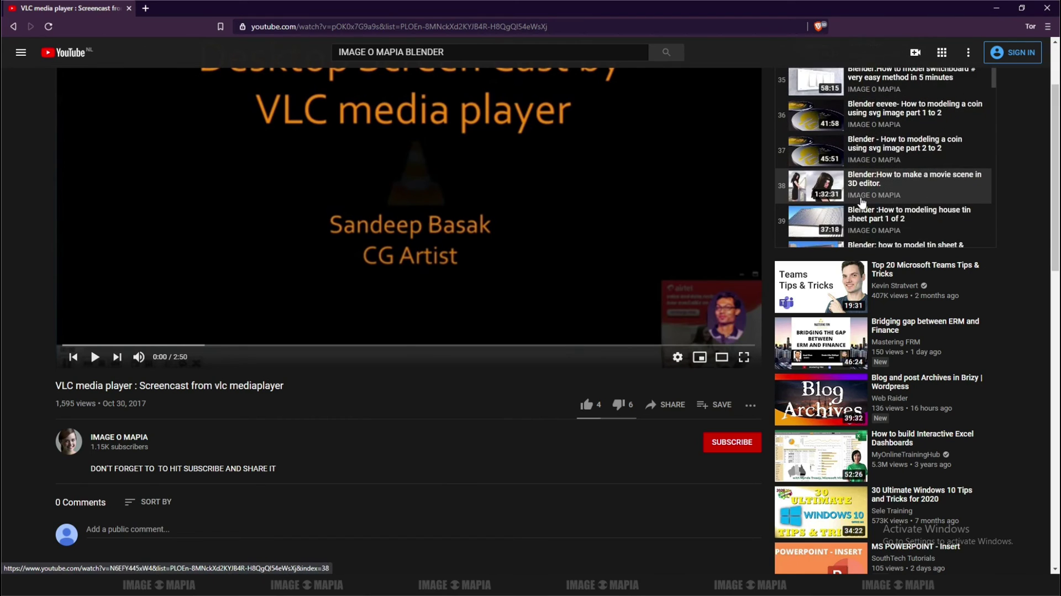
scroll(861, 203, down, 1)
scroll(861, 203, down, 2)
scroll(861, 203, down, 1)
scroll(862, 203, down, 1)
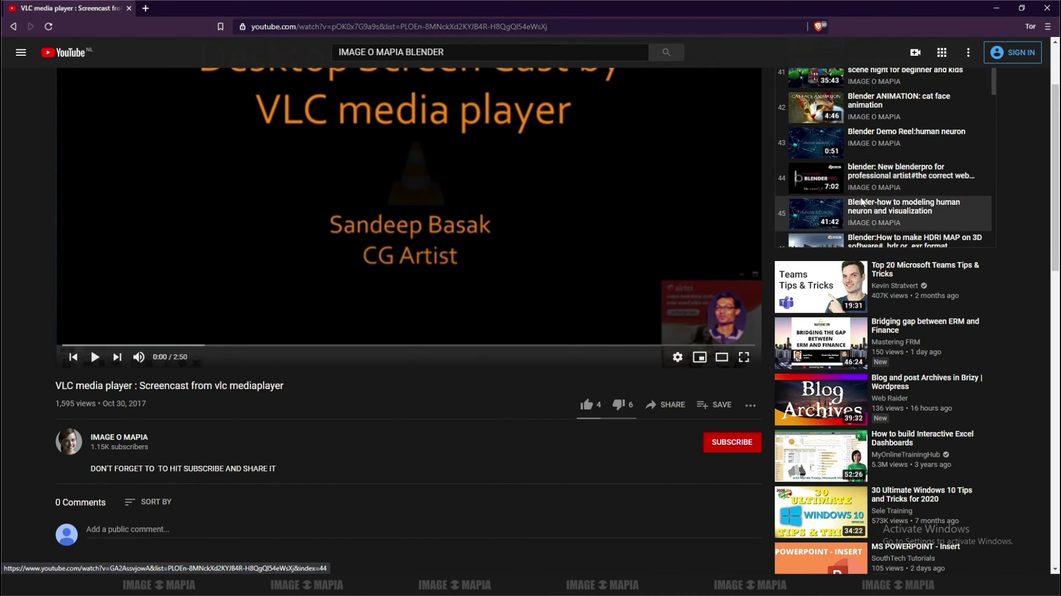
scroll(861, 201, down, 1)
scroll(862, 201, down, 2)
scroll(866, 200, down, 1)
scroll(868, 199, down, 1)
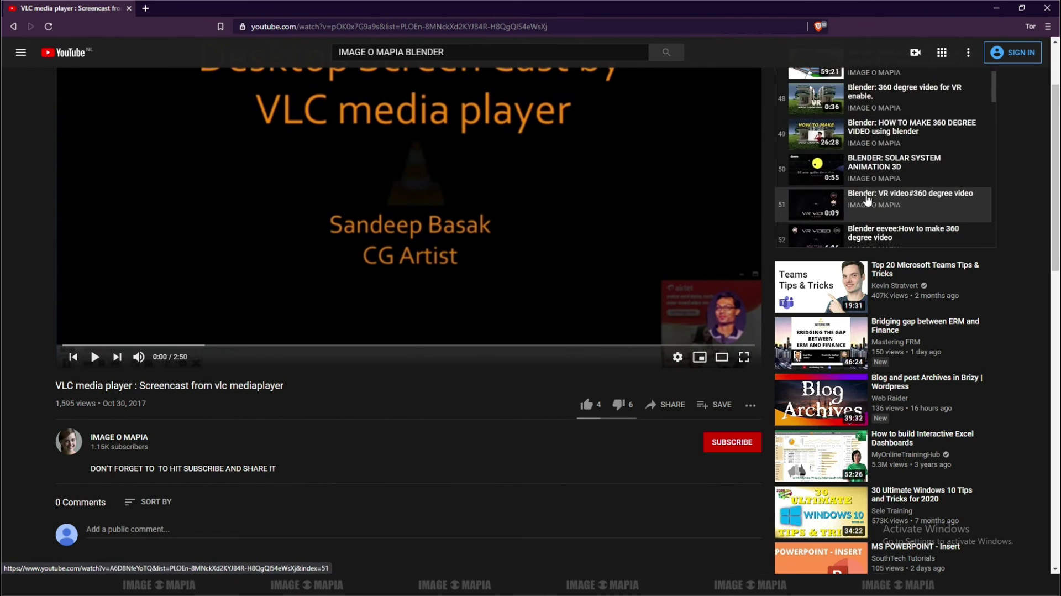
scroll(867, 193, down, 1)
scroll(863, 174, down, 1)
scroll(857, 178, down, 1)
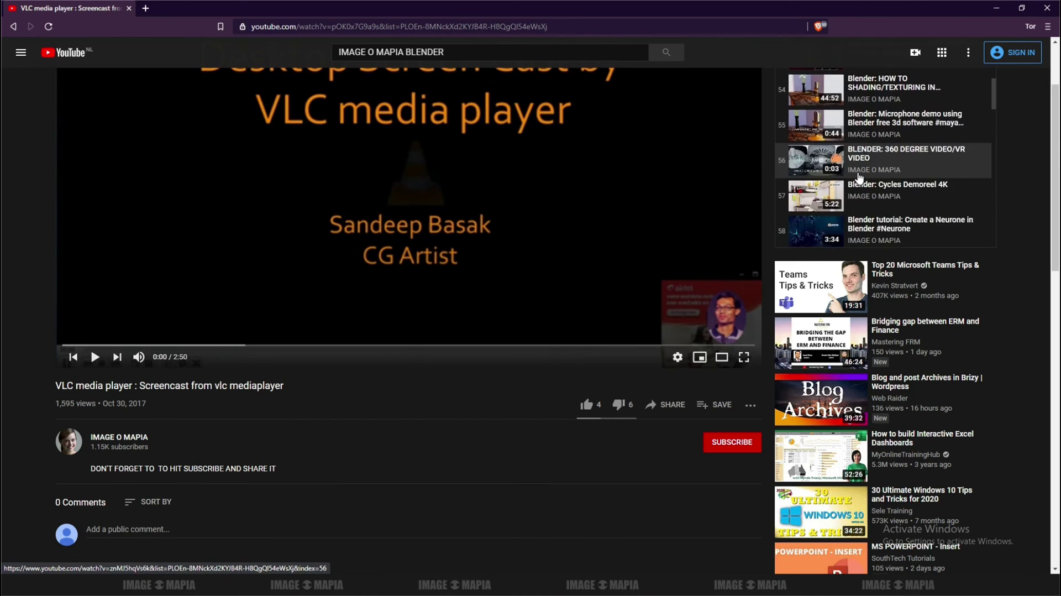
scroll(857, 177, down, 1)
scroll(857, 176, down, 2)
scroll(857, 175, down, 1)
scroll(857, 175, down, 1)
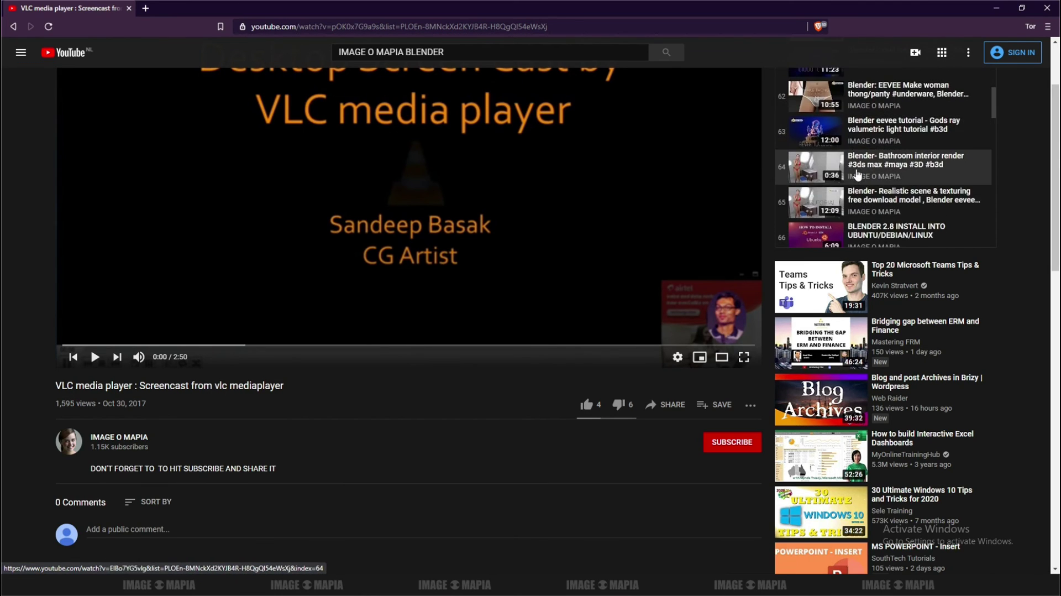
scroll(858, 175, down, 1)
scroll(857, 175, down, 1)
scroll(858, 175, down, 1)
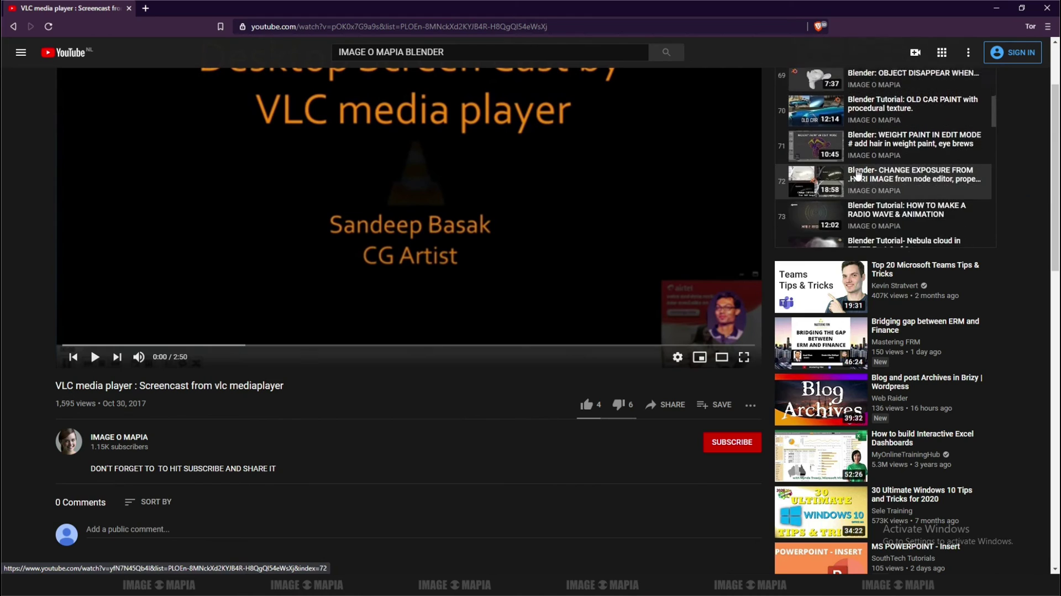
scroll(858, 175, down, 1)
scroll(857, 175, down, 1)
scroll(857, 175, down, 1)
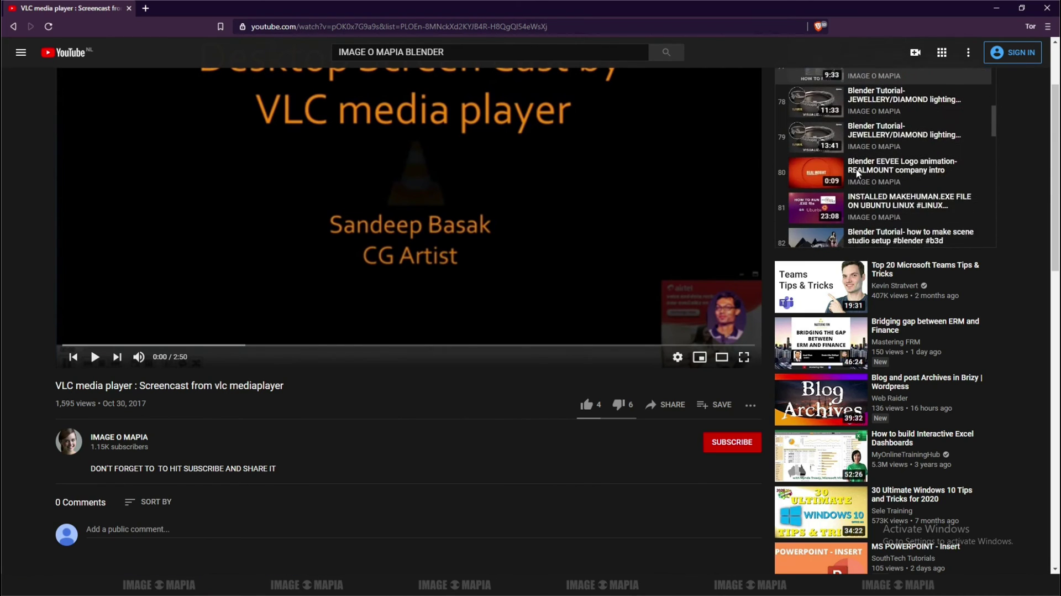
scroll(858, 174, down, 1)
scroll(857, 174, down, 1)
scroll(857, 175, down, 1)
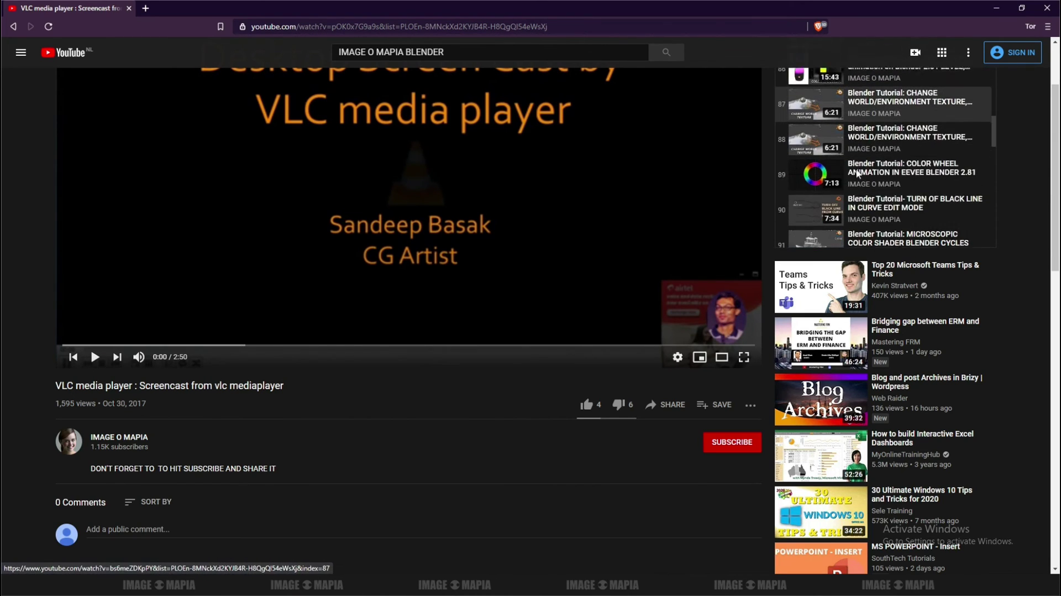
scroll(858, 174, down, 1)
scroll(857, 175, down, 1)
scroll(857, 175, down, 1)
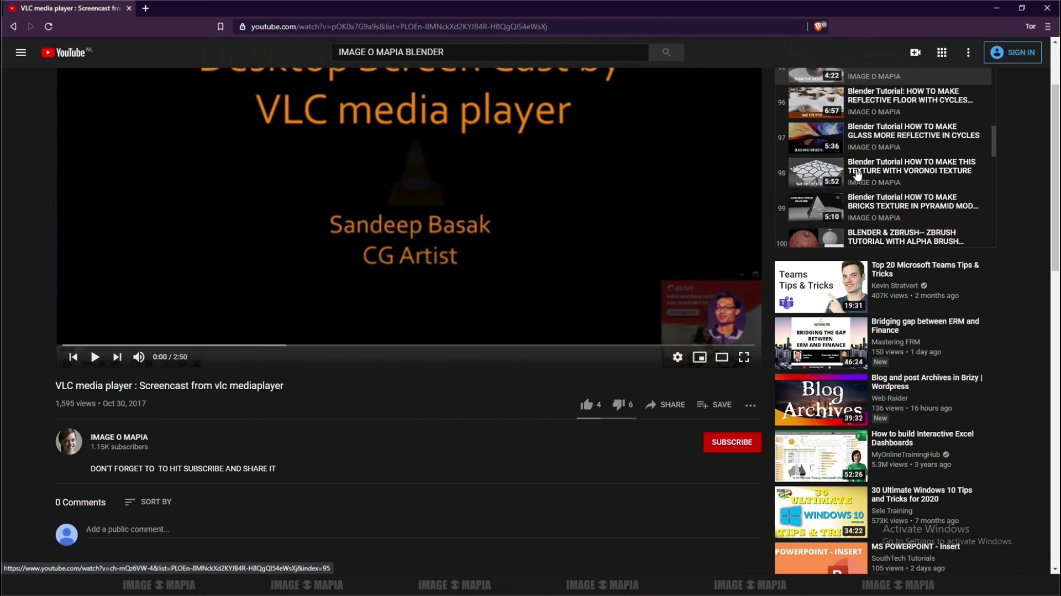
scroll(857, 175, down, 1)
scroll(858, 175, down, 1)
scroll(857, 174, down, 1)
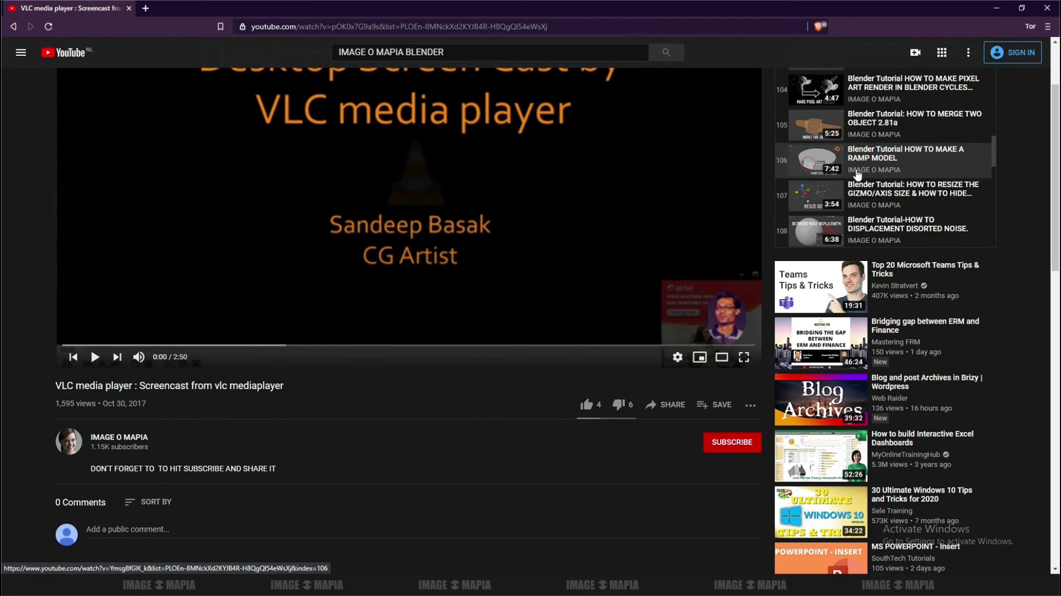
scroll(857, 175, down, 1)
scroll(858, 175, down, 1)
scroll(859, 174, down, 1)
scroll(860, 174, down, 1)
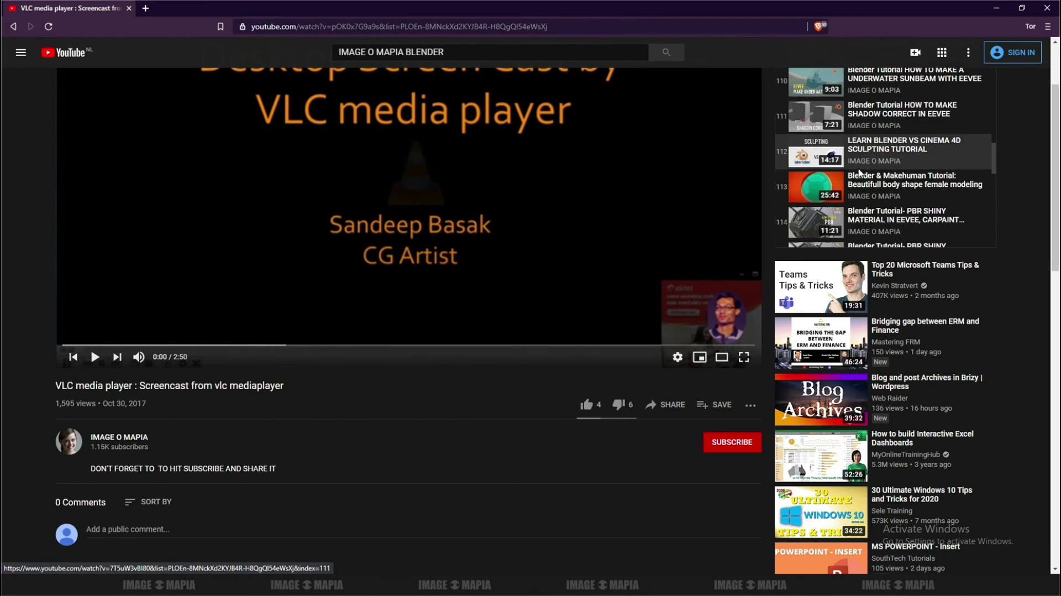
scroll(859, 174, down, 1)
scroll(860, 174, down, 1)
scroll(859, 174, down, 1)
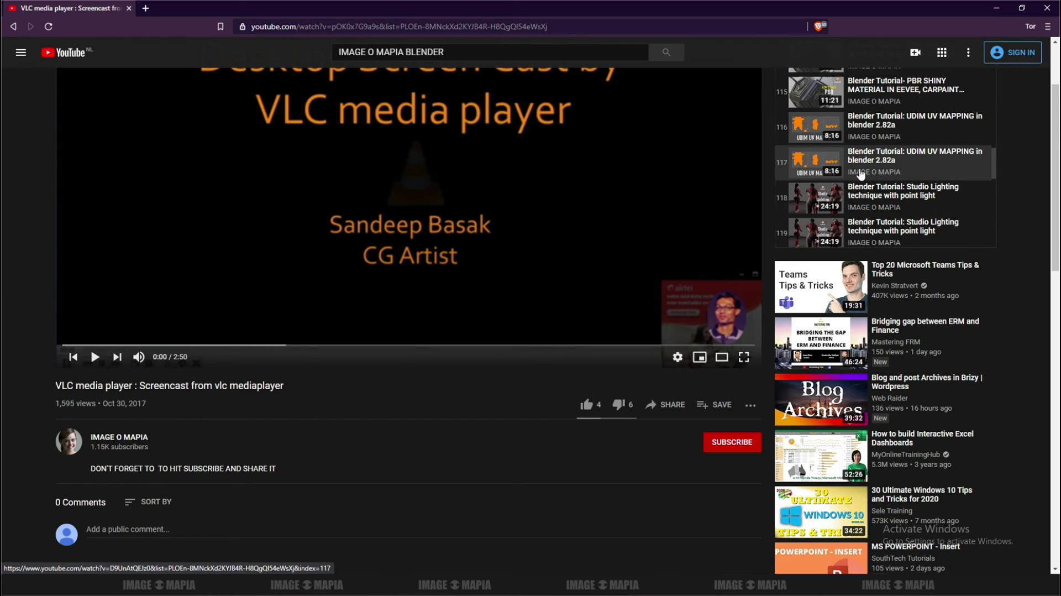
scroll(860, 175, down, 1)
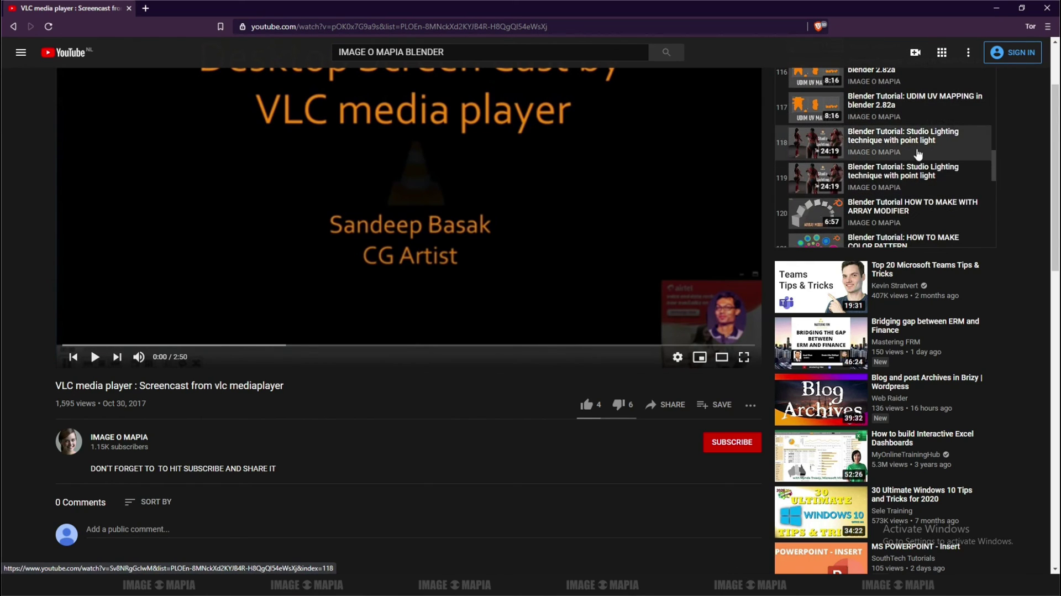
Add the line 'MORE THAN 500+ TUTORIAL ABOUT 3D' below the channel steps in TEXT.txt
key(alt+Tab)
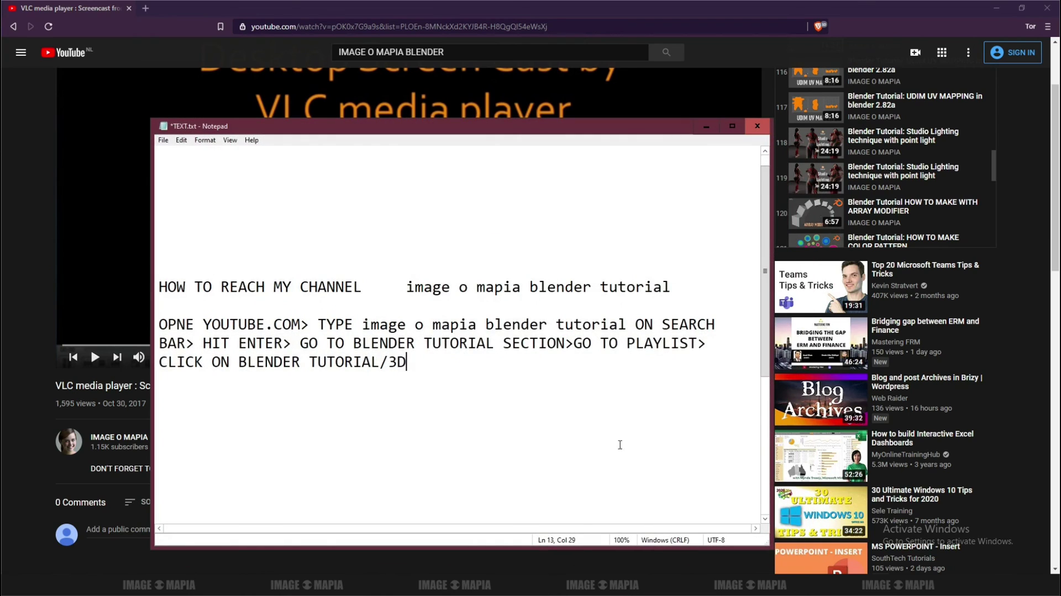
key(Return)
key(Return)
text(MORE THAN )
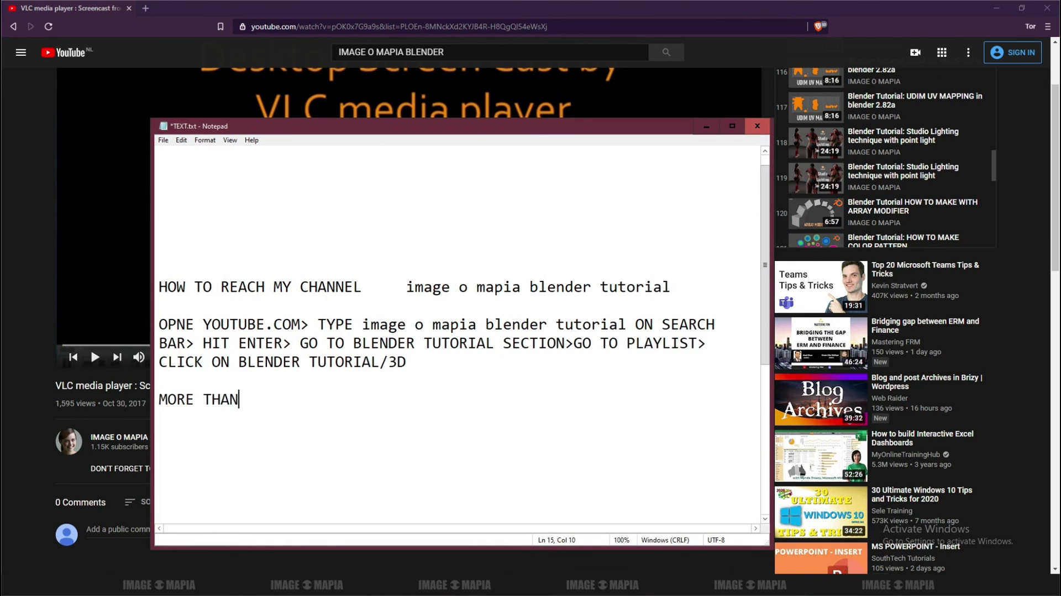
text(500+ )
text(TUTORI)
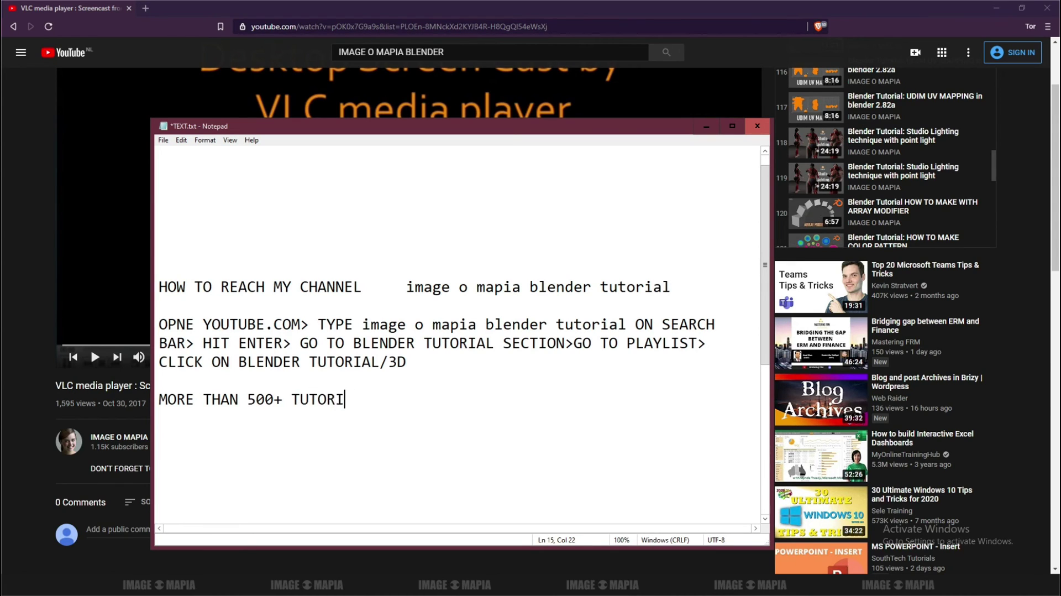
text(AL ABOUT )
text(3D)
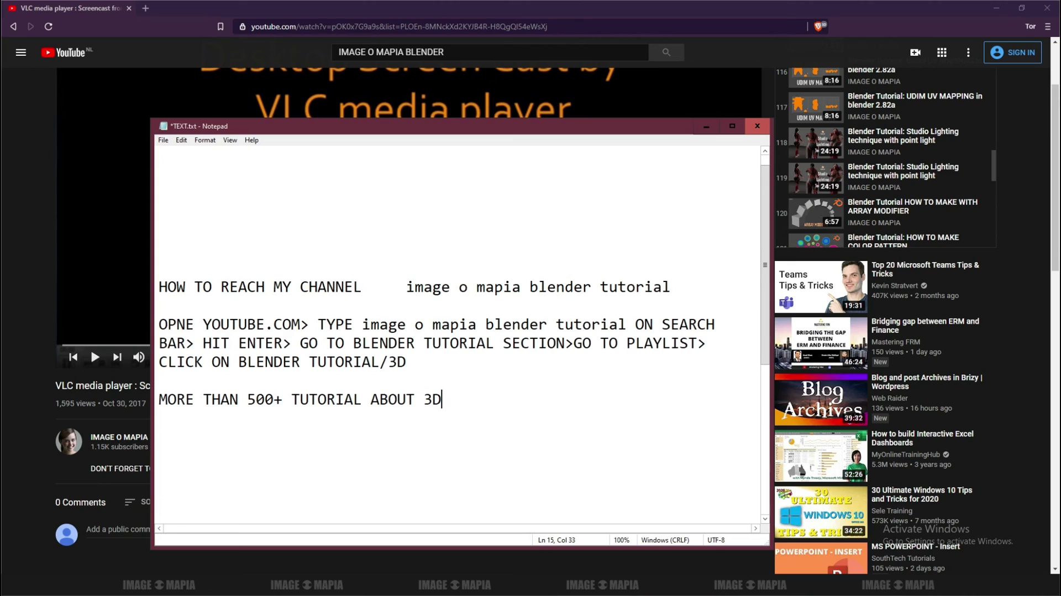
key(Return)
key(Return)
Move the Notepad window up-left and start a new line after the tutorial count
drag(381, 136, 361, 104)
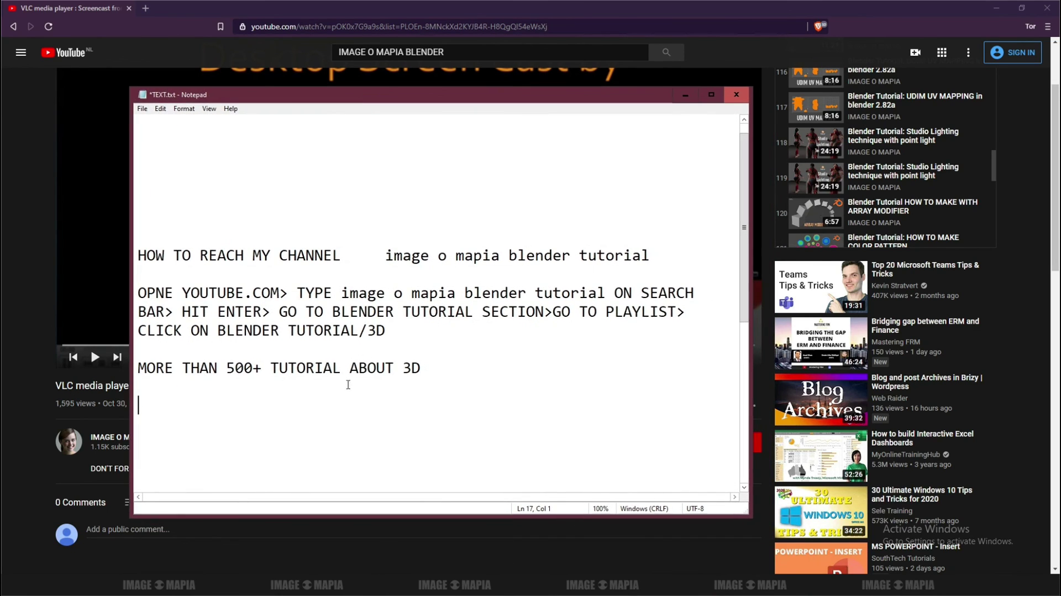
drag(142, 367, 436, 366)
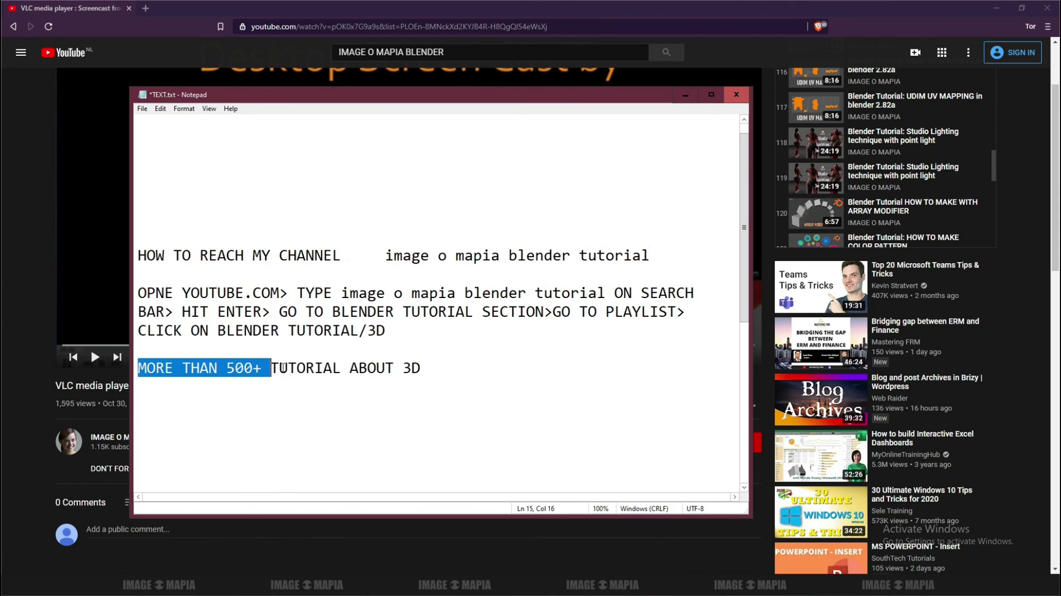
click(436, 366)
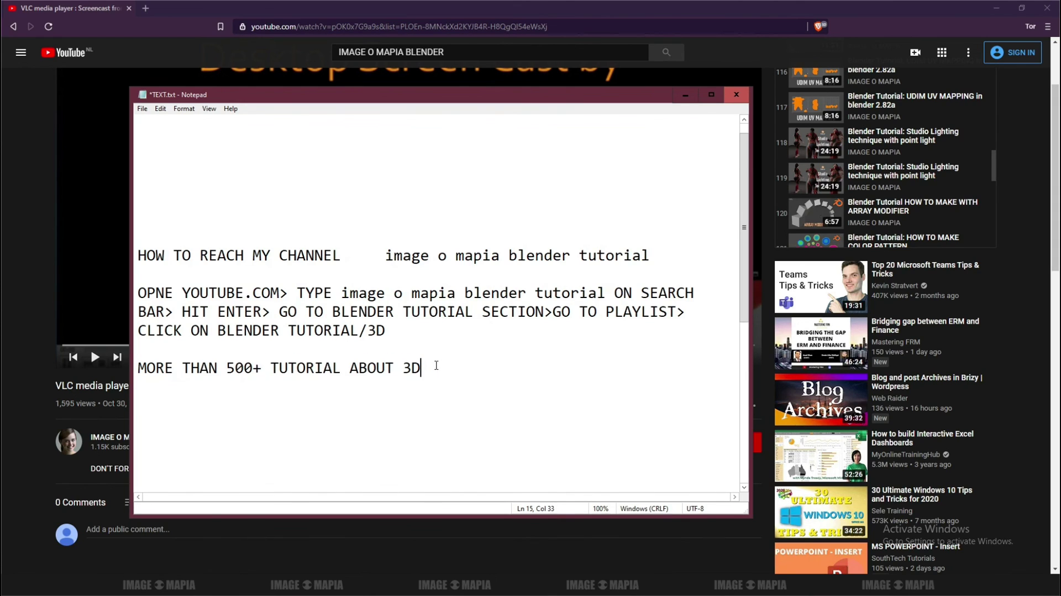
key(Return)
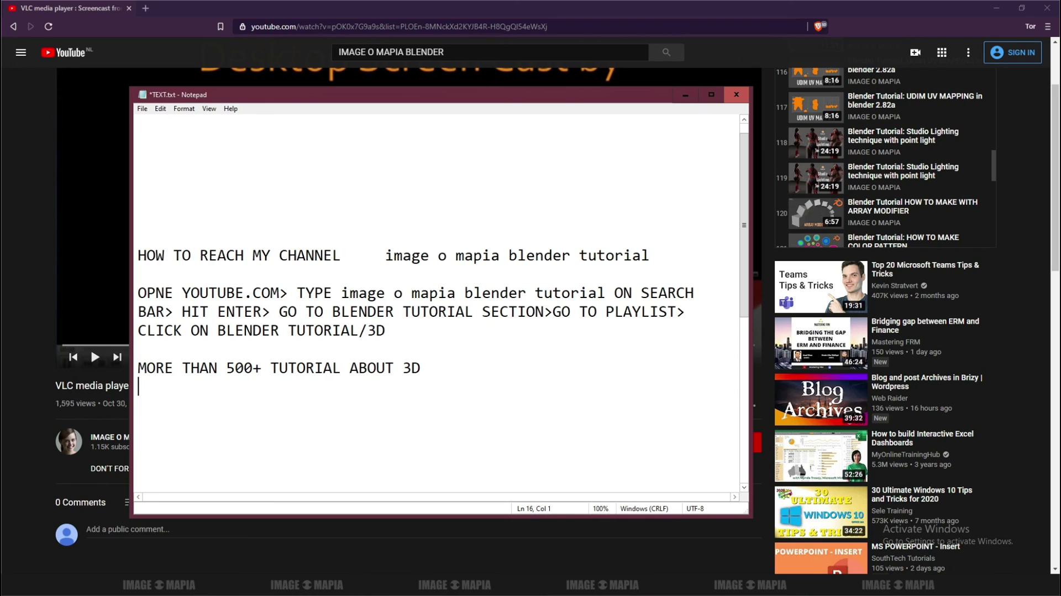